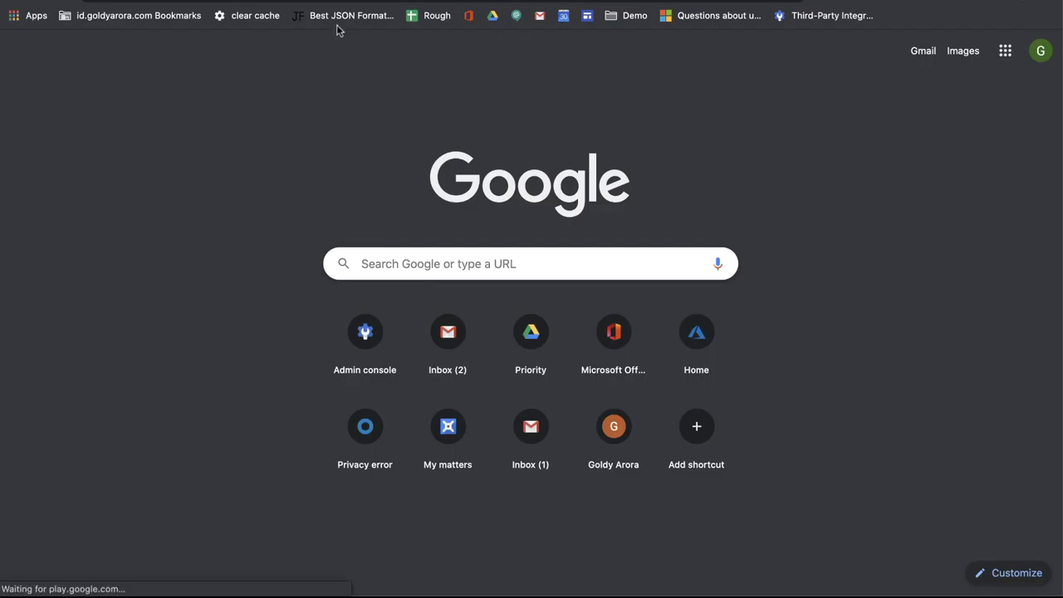
# Load the goldyarora.com blog by typing 'go' in the address bar
pyautogui.click(353, 1)
pyautogui.write('go')
pyautogui.press('Return')
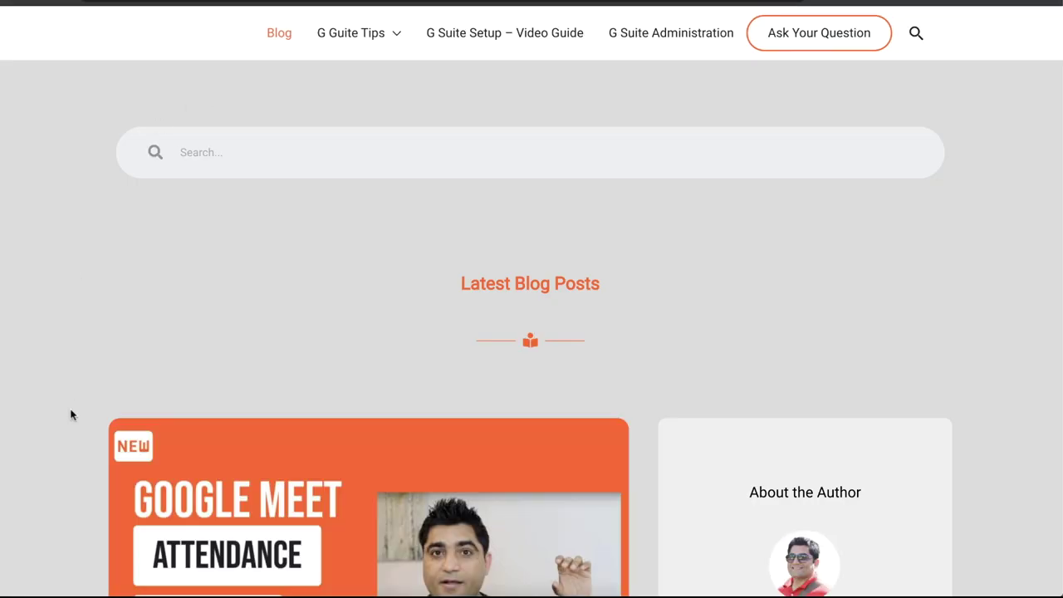
# Open the latest post, Google Meet Attendance Tracker, from the blog's post list
pyautogui.scroll(-2, 92, 444)
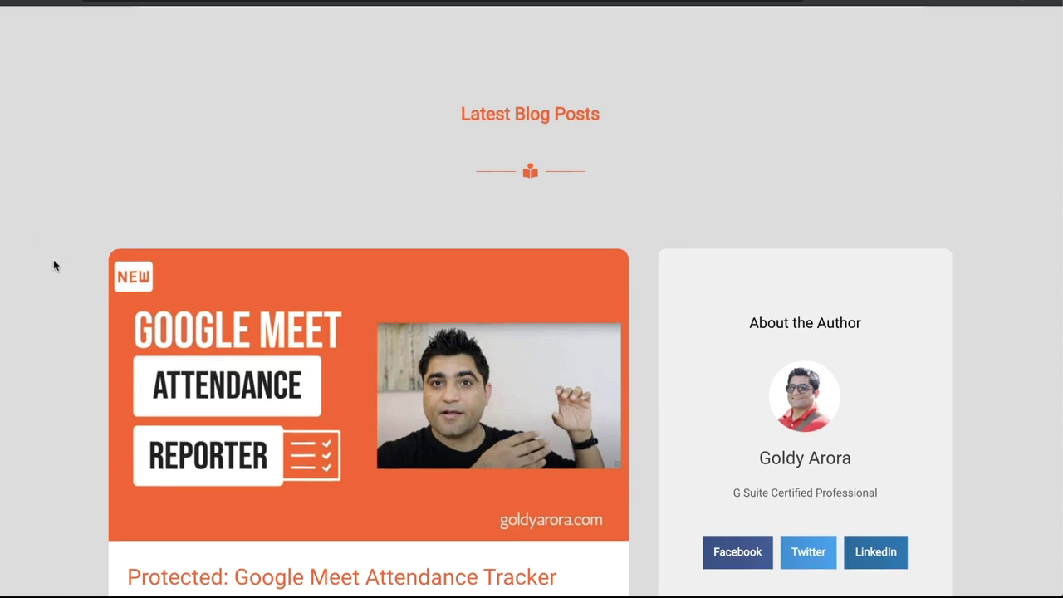
pyautogui.scroll(2, 52, 257)
pyautogui.click(208, 146)
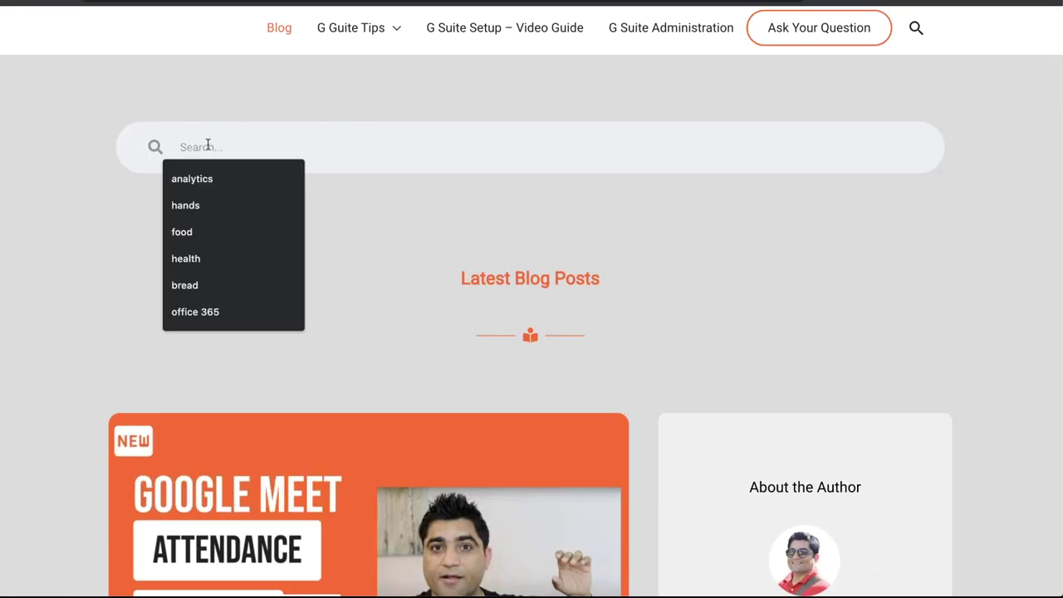
pyautogui.click(83, 247)
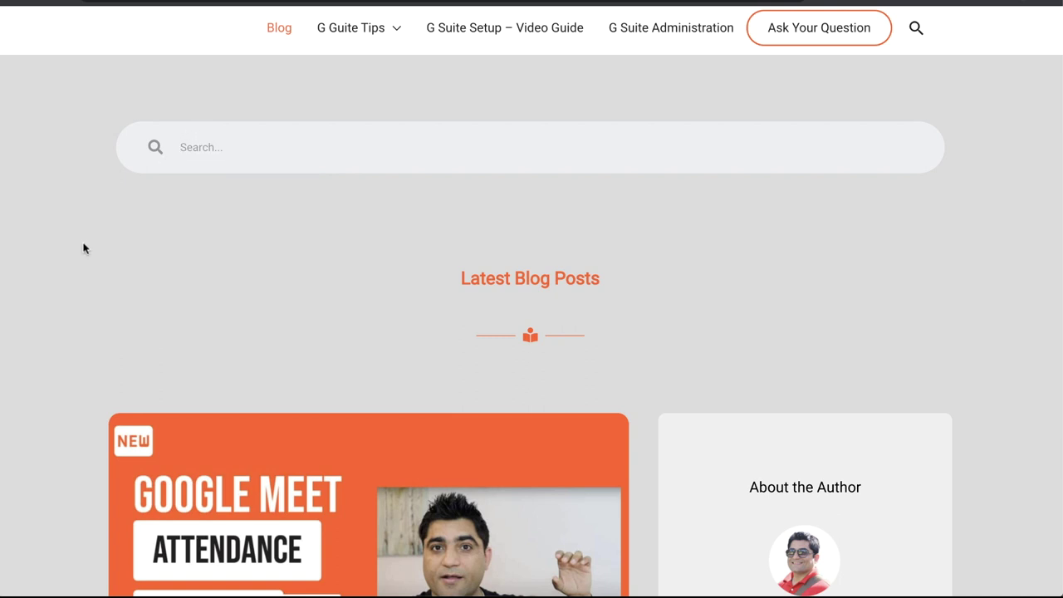
pyautogui.scroll(-4, 87, 343)
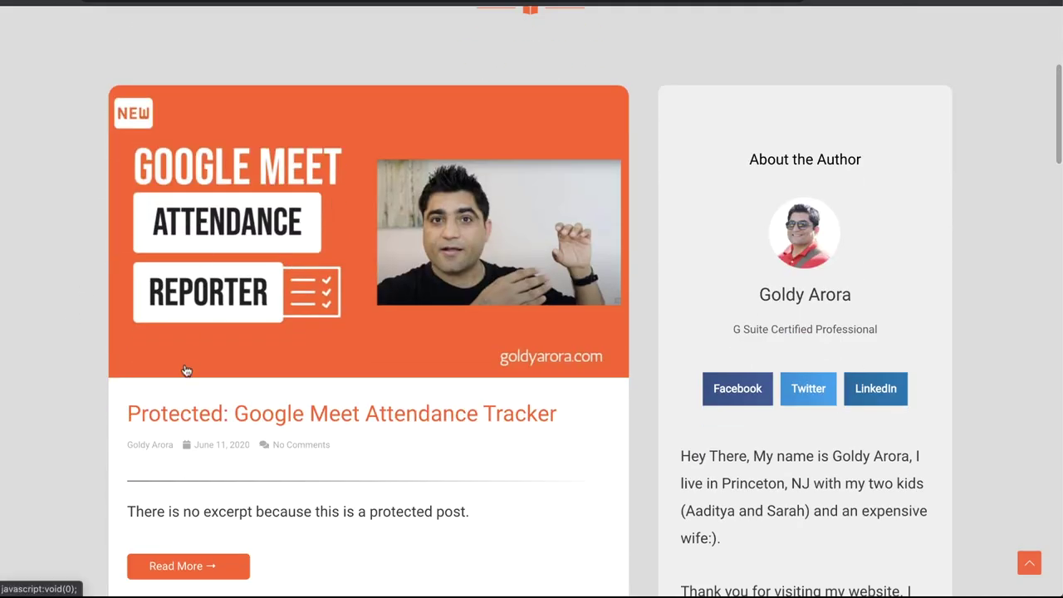
pyautogui.click(254, 423)
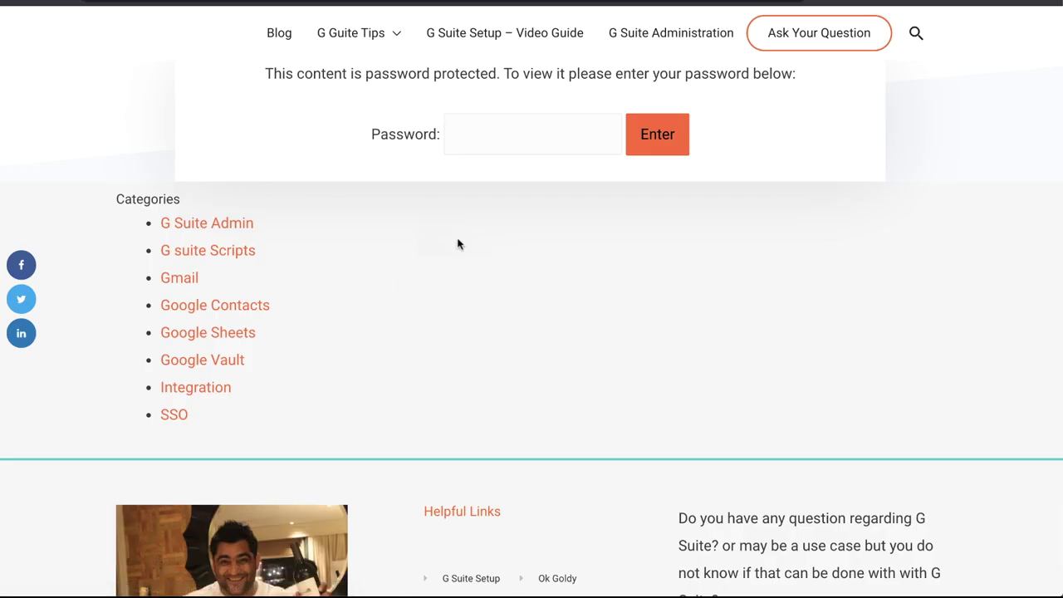
# Enter the post's password and submit it to reveal the four-part Table of Contents
pyautogui.click(493, 133)
pyautogui.write('••••••••••')
pyautogui.click(661, 147)
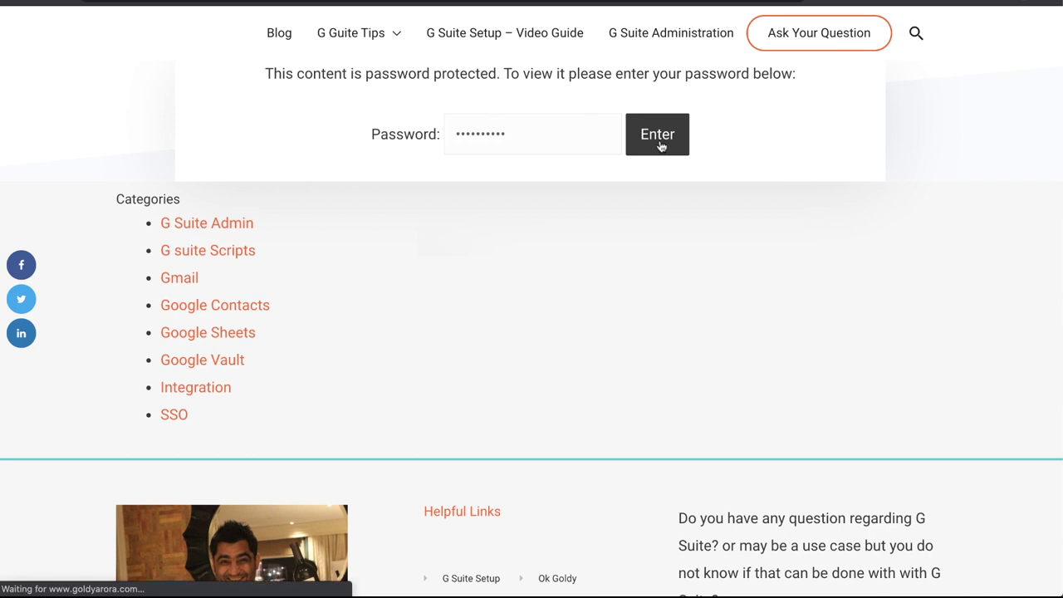
pyautogui.scroll(-8, 164, 347)
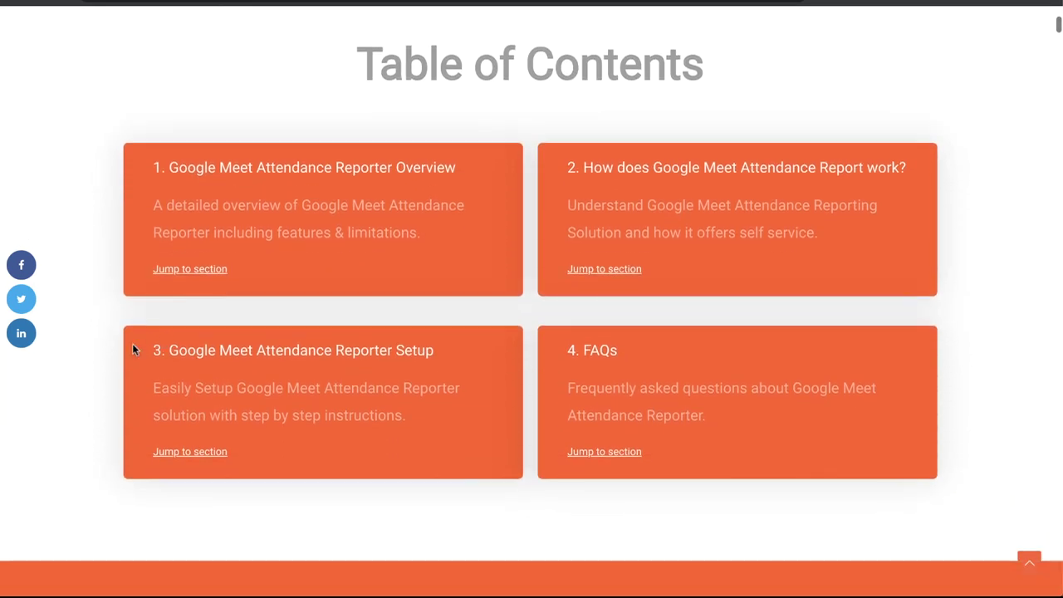
# Jump to the Attendance Reporter Setup card and scroll to Step 1 Dedicated Admin Account
pyautogui.moveTo(152, 350); pyautogui.dragTo(426, 350)
pyautogui.click(427, 349)
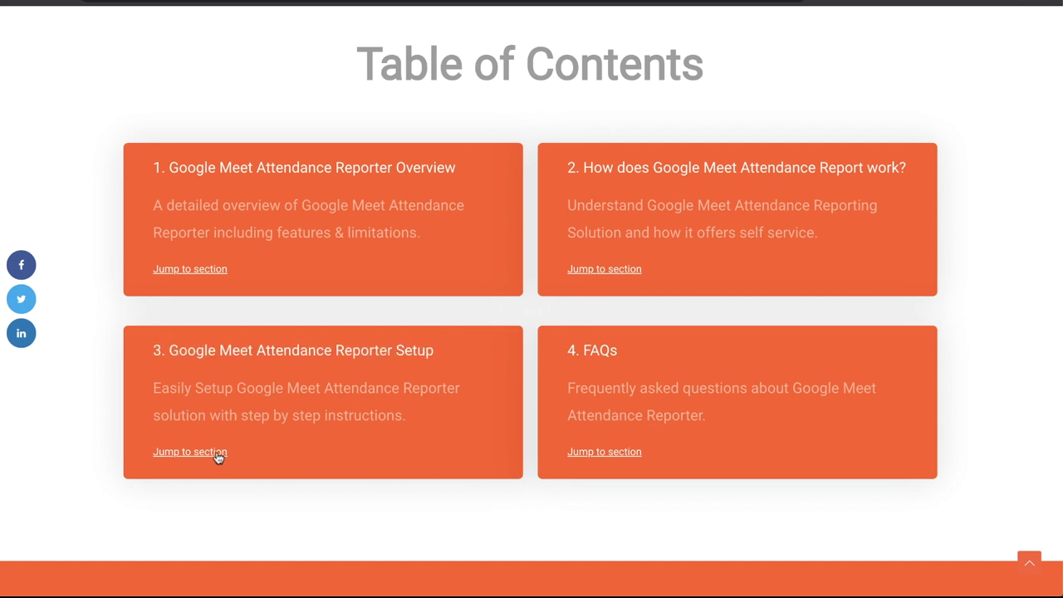
pyautogui.click(218, 452)
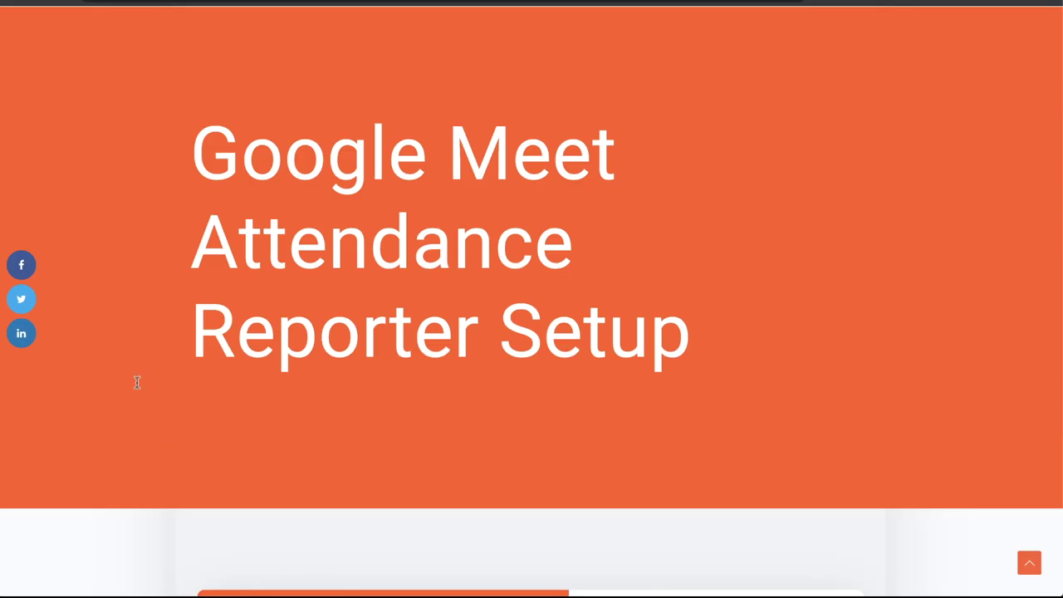
pyautogui.scroll(-5, 105, 450)
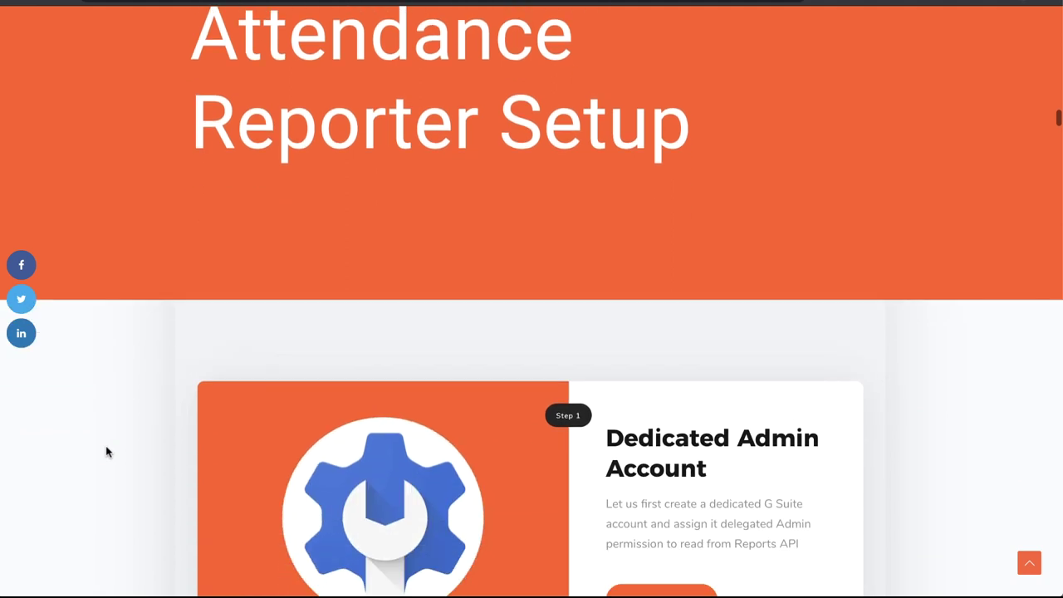
pyautogui.scroll(-1, 106, 450)
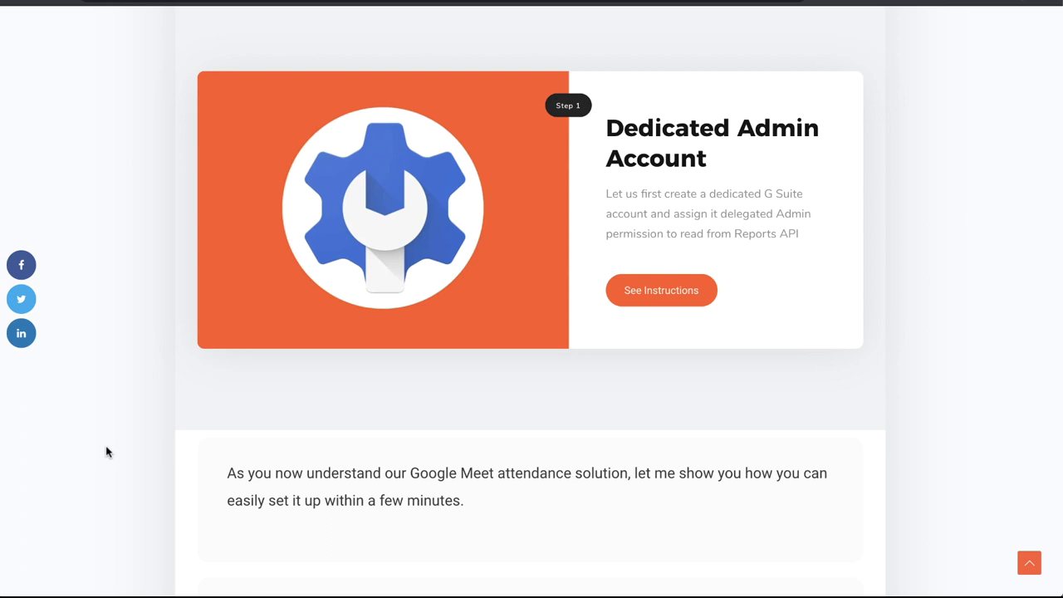
pyautogui.scroll(-7, 106, 452)
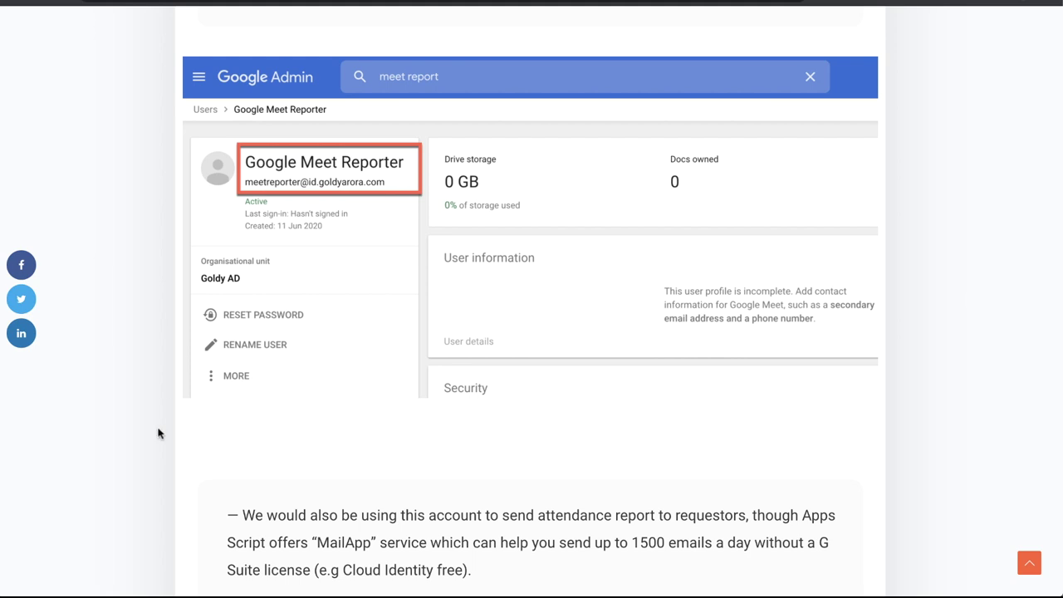
# Scroll past the admin account and licence screenshots to the Custom Reporting Admin role
pyautogui.scroll(-1, 150, 382)
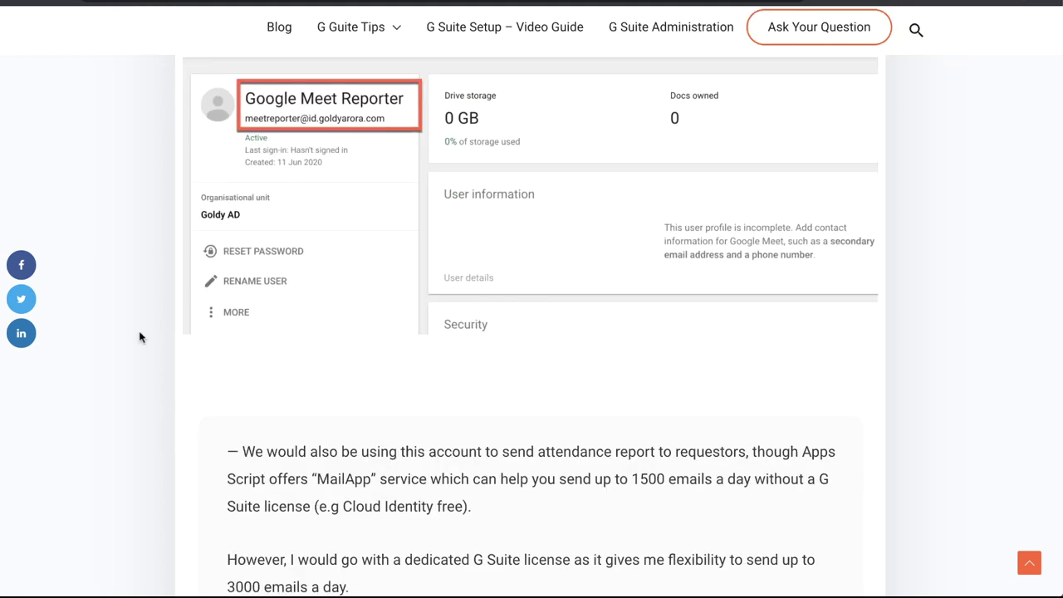
pyautogui.scroll(-8, 139, 337)
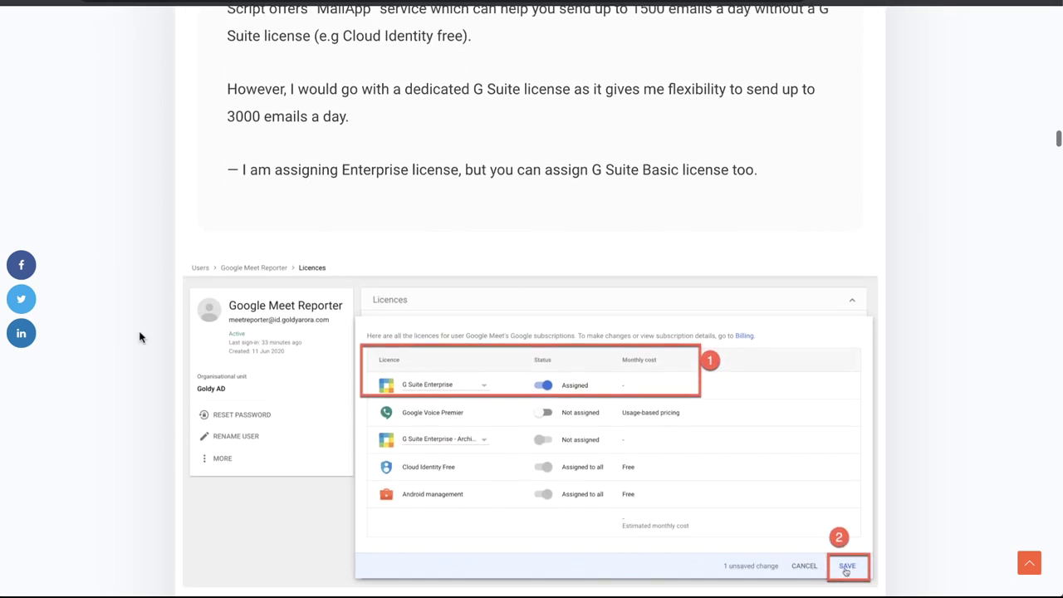
pyautogui.scroll(-2, 140, 337)
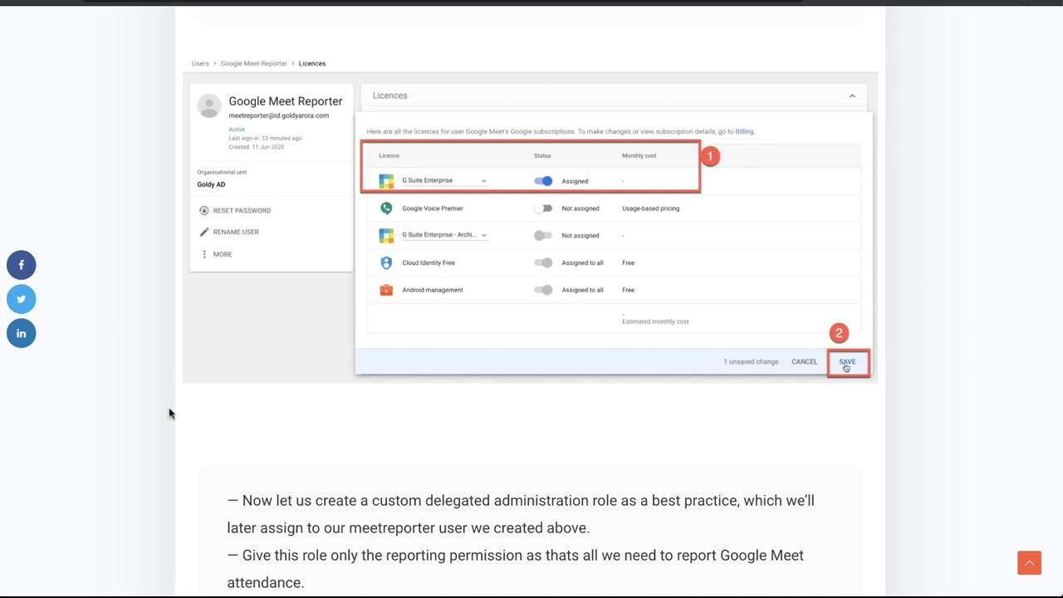
pyautogui.scroll(-5, 169, 407)
pyautogui.scroll(-3, 159, 462)
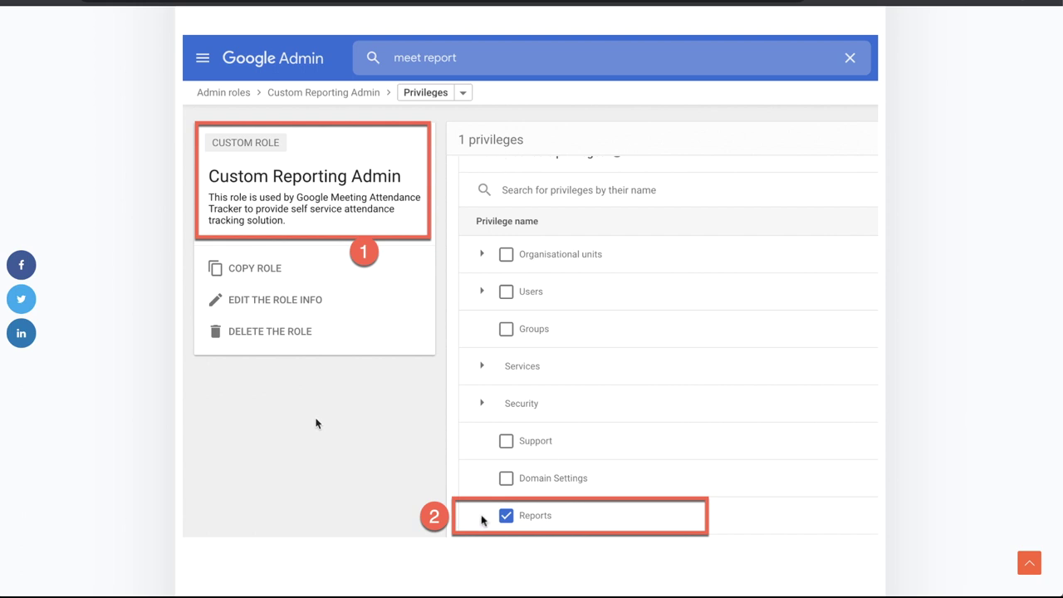
# Scroll through the Assign role screenshots down to the Step 2 'Create Google Form' card
pyautogui.scroll(-1, 486, 513)
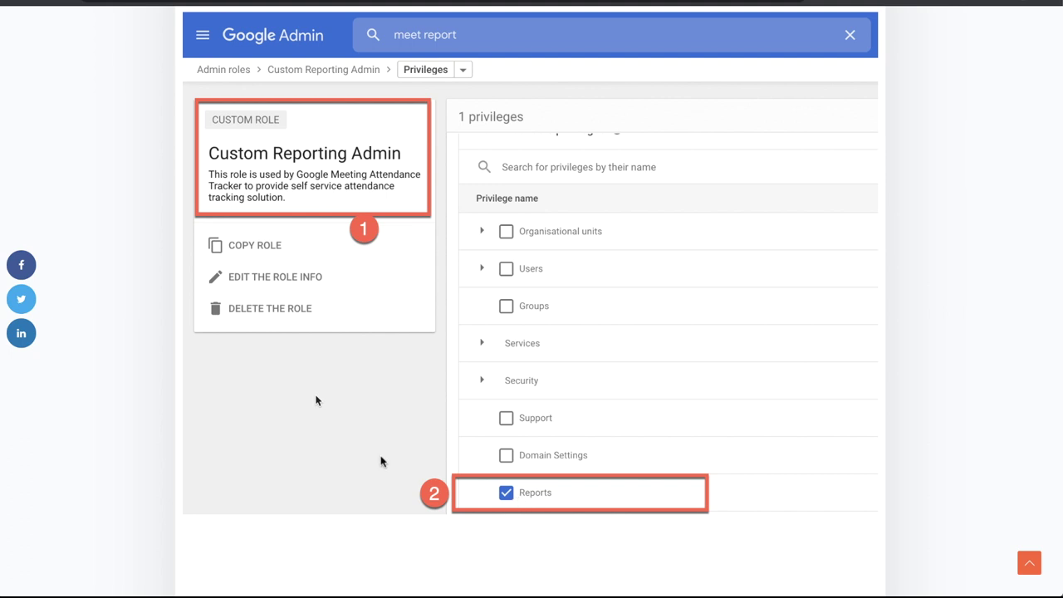
pyautogui.scroll(-3, 156, 488)
pyautogui.scroll(-3, 155, 489)
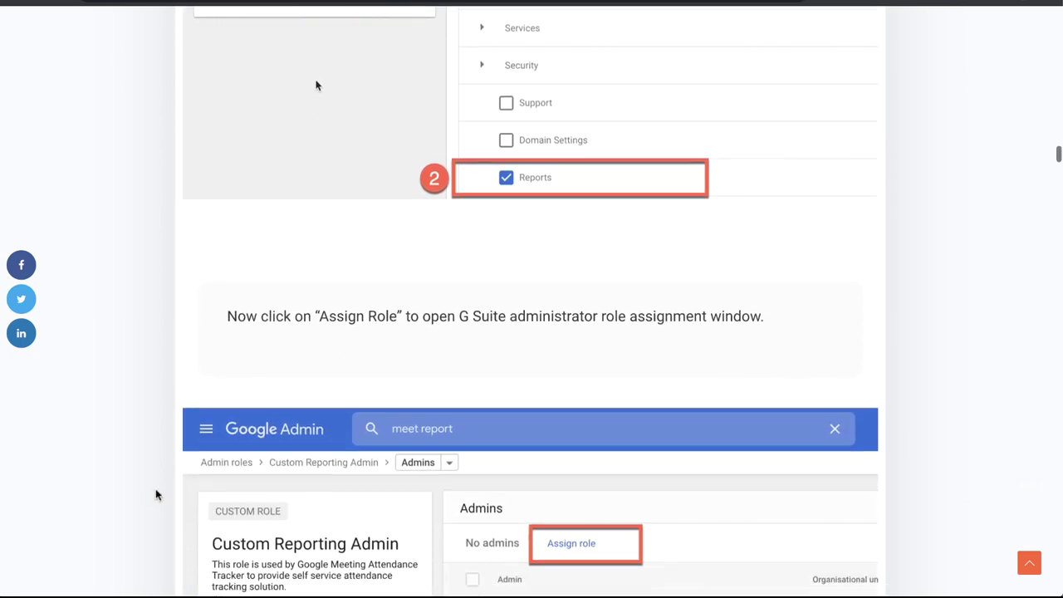
pyautogui.scroll(-2, 155, 495)
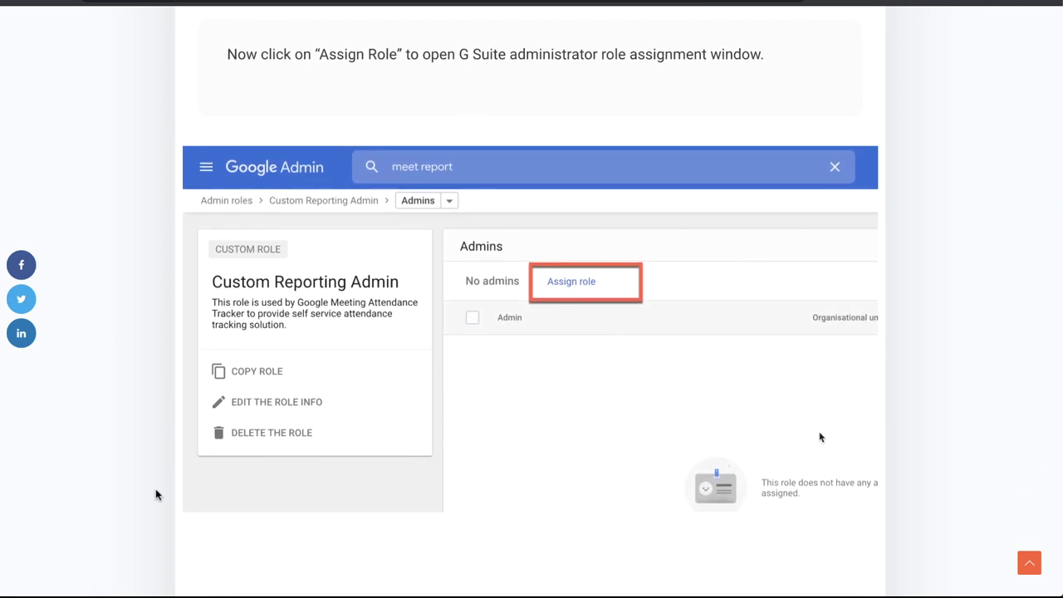
pyautogui.scroll(-1, 156, 495)
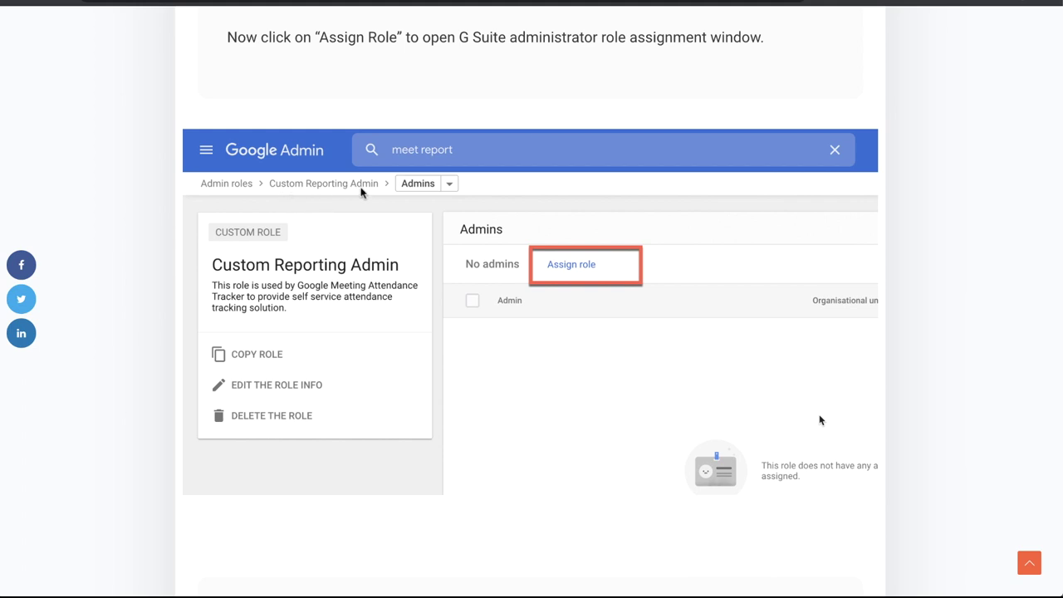
pyautogui.scroll(-6, 461, 371)
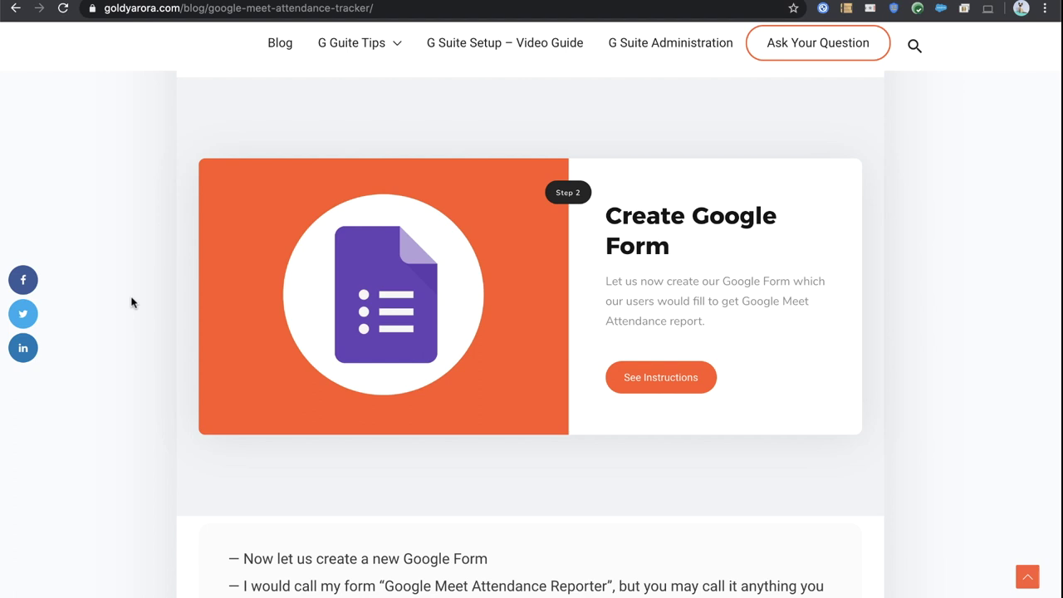
# Scroll through Step 2 to the suggested form name 'Google Meet Attendance Reporter'
pyautogui.scroll(-1, 132, 303)
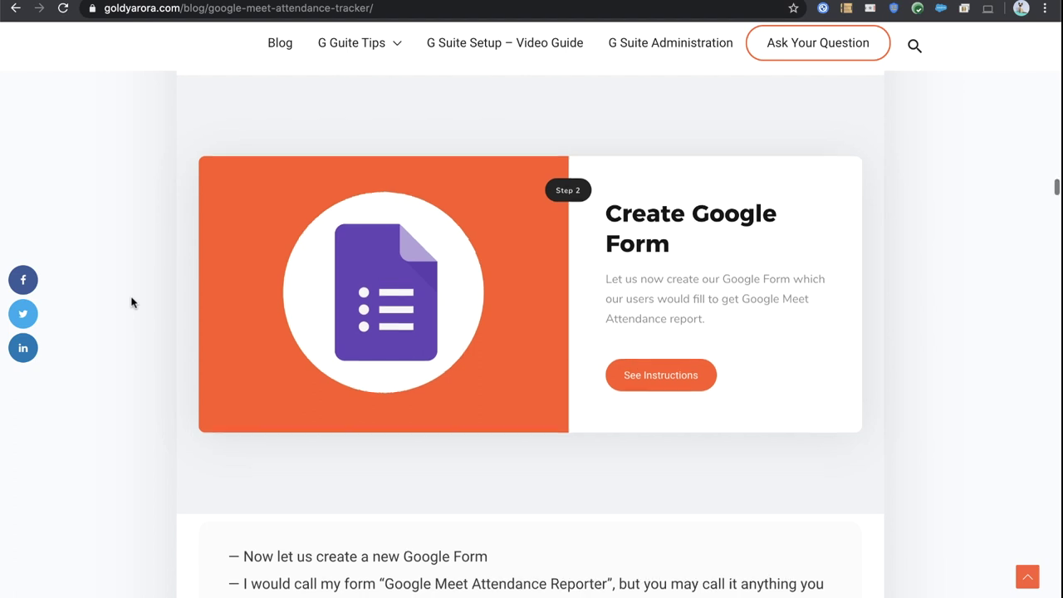
pyautogui.scroll(-2, 131, 302)
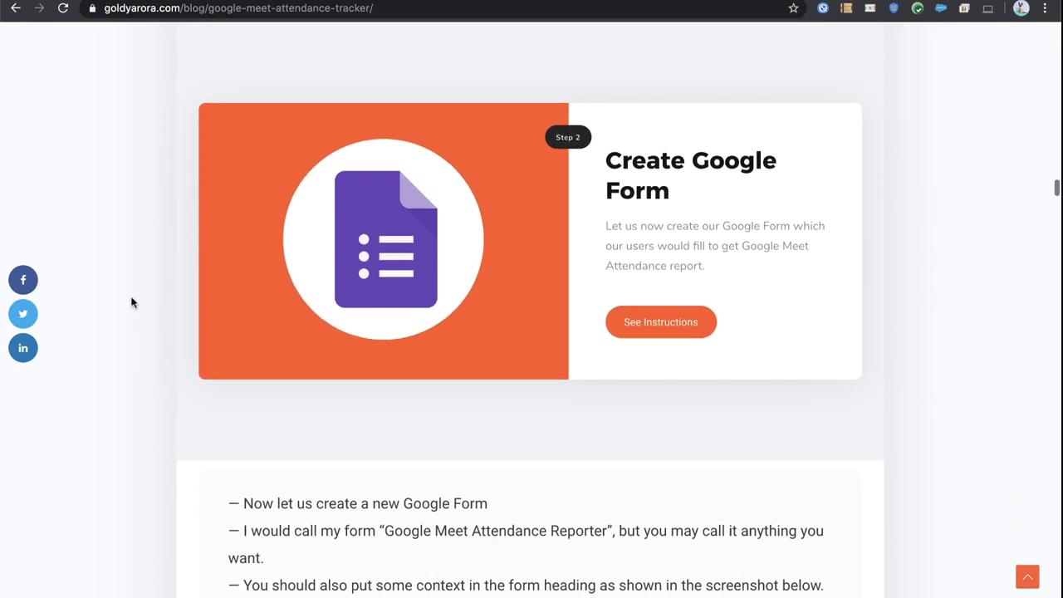
pyautogui.scroll(-1, 132, 302)
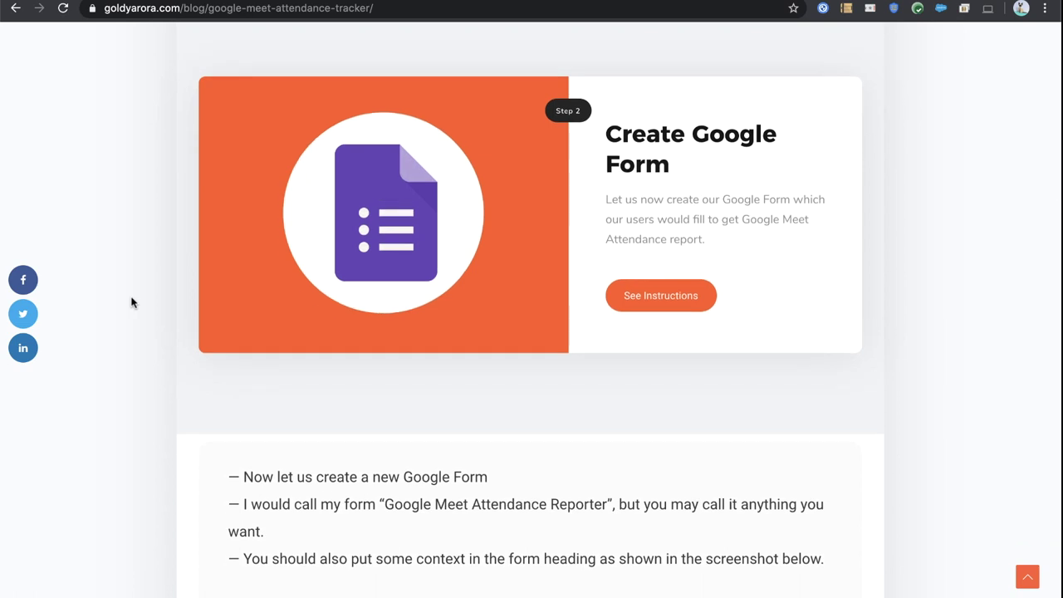
pyautogui.scroll(-6, 131, 302)
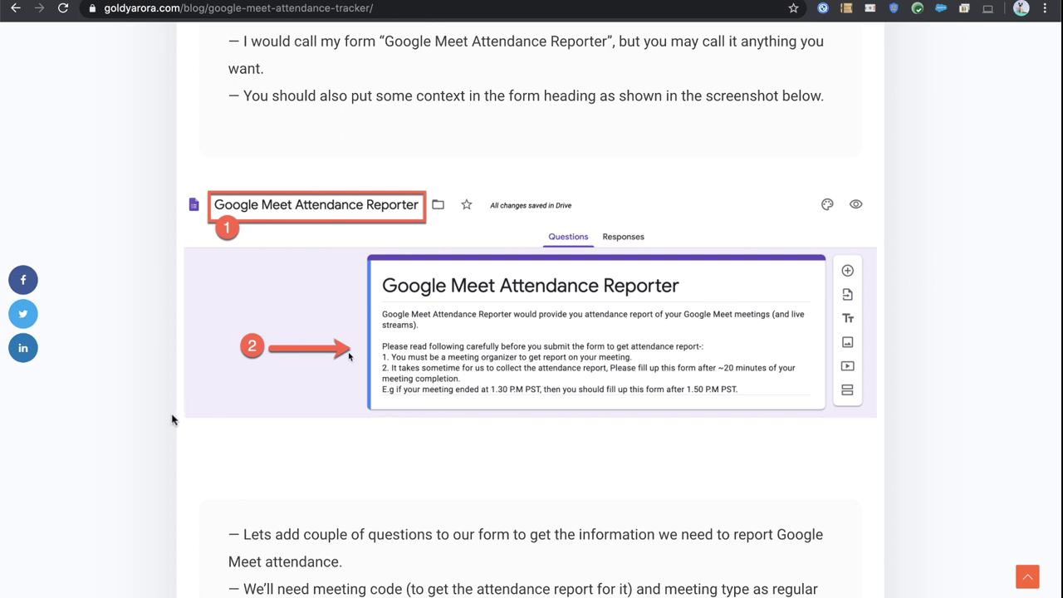
pyautogui.scroll(-2, 182, 418)
pyautogui.scroll(-5, 188, 428)
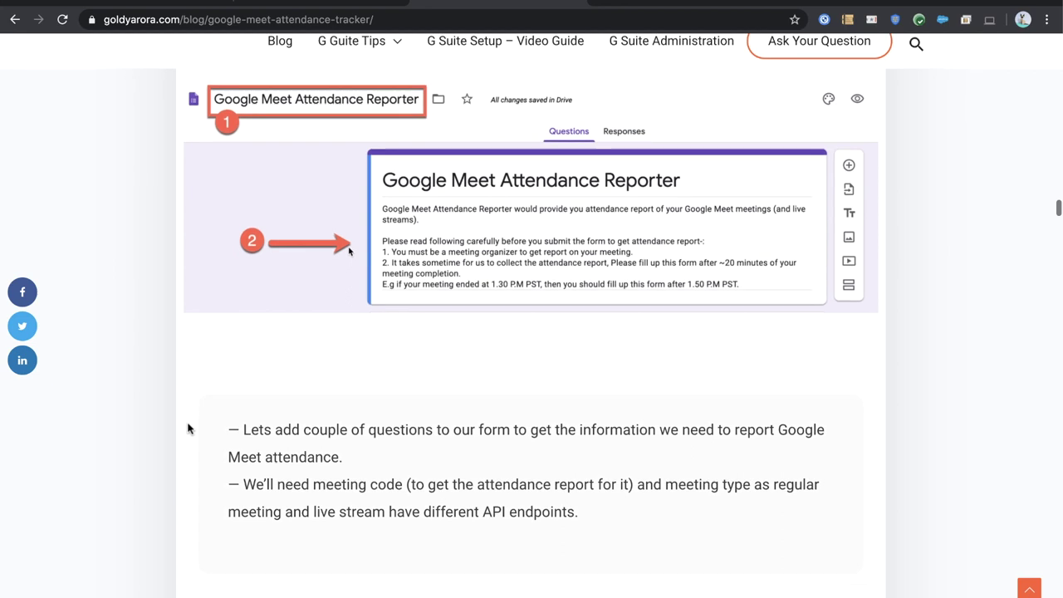
pyautogui.scroll(-2, 187, 428)
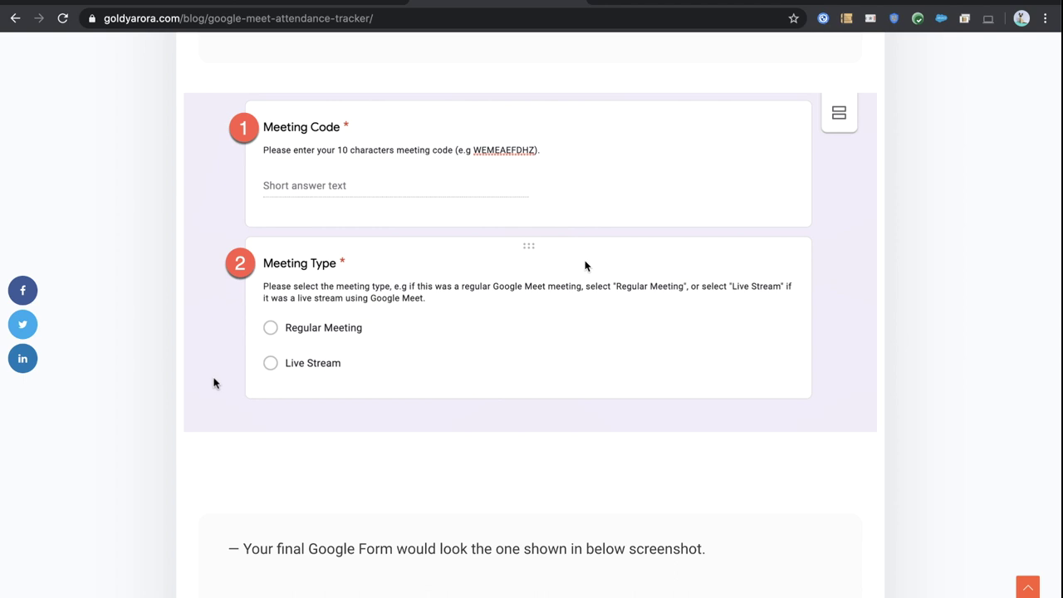
pyautogui.scroll(1, 384, 262)
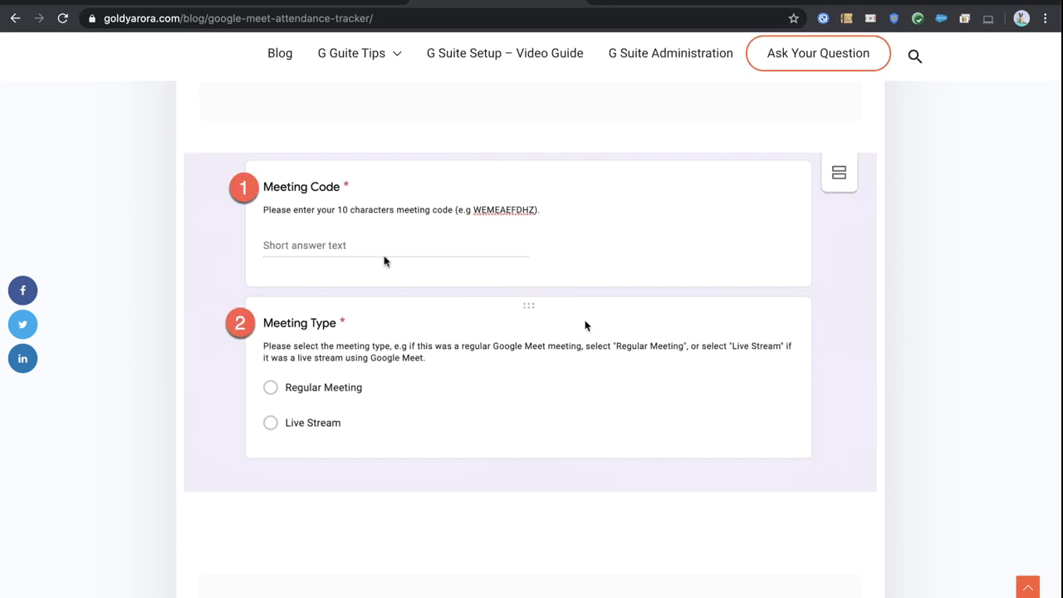
pyautogui.scroll(-1, 198, 537)
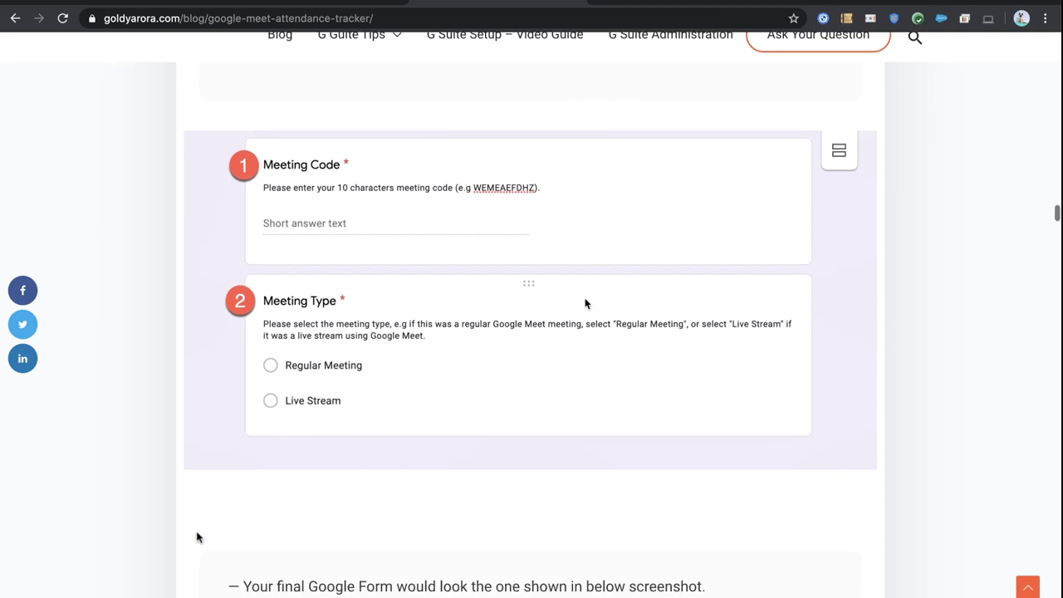
pyautogui.scroll(-6, 198, 537)
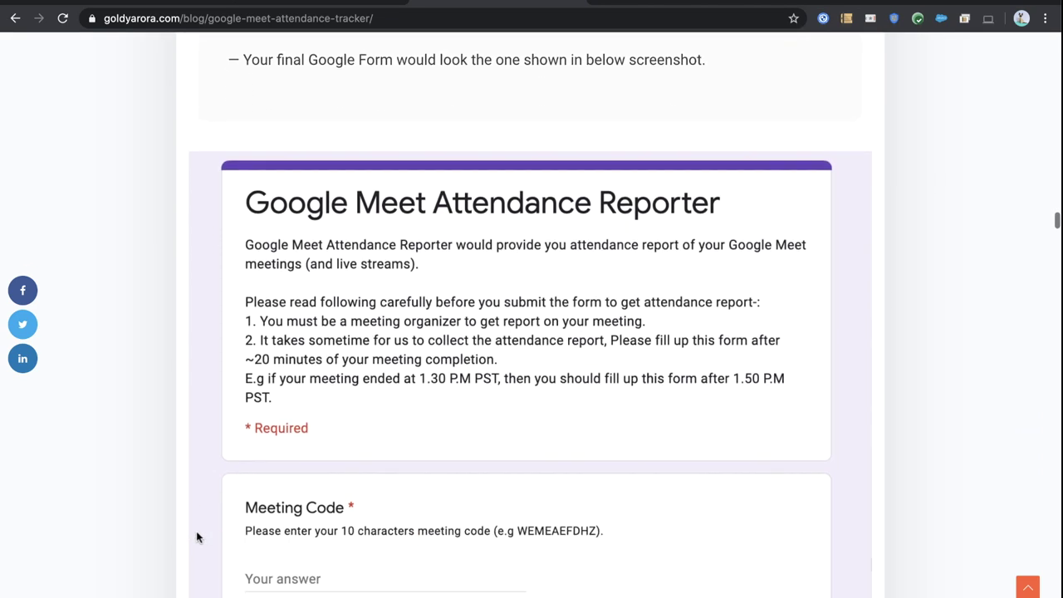
pyautogui.scroll(-2, 197, 536)
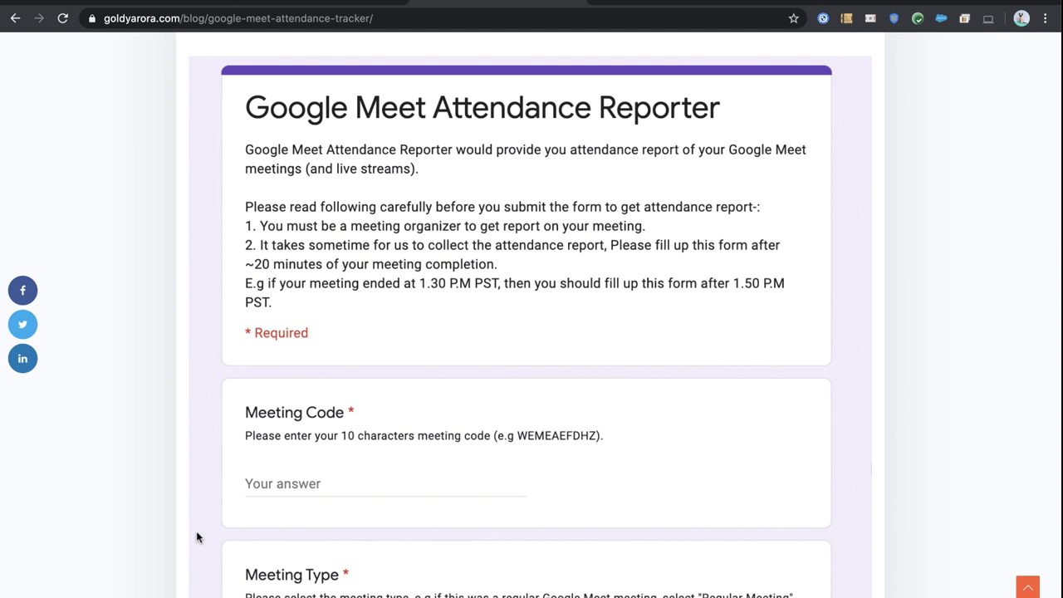
pyautogui.scroll(-2, 197, 538)
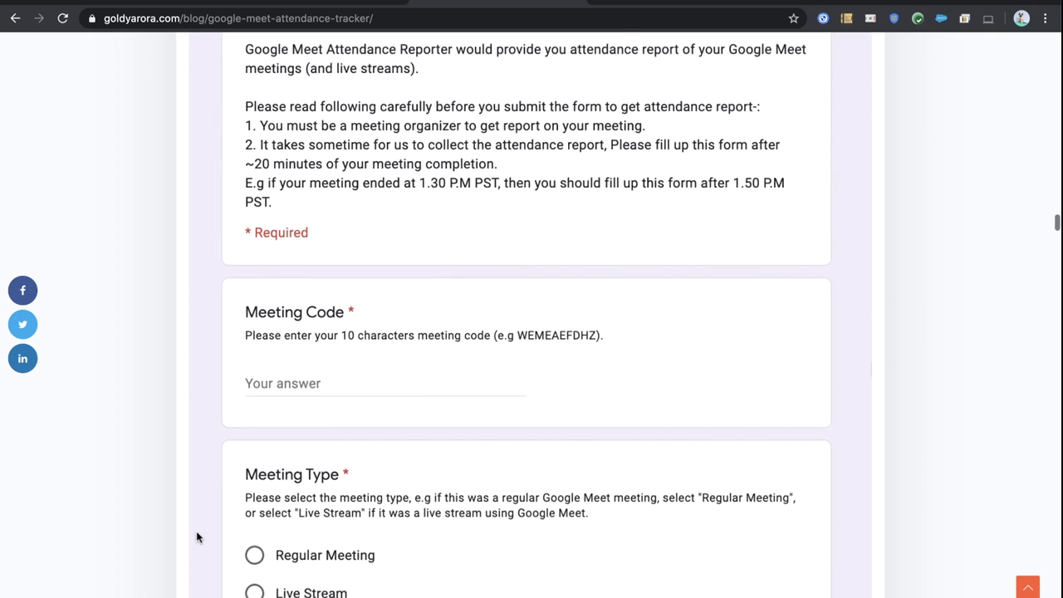
pyautogui.scroll(-2, 196, 537)
pyautogui.scroll(-1, 197, 537)
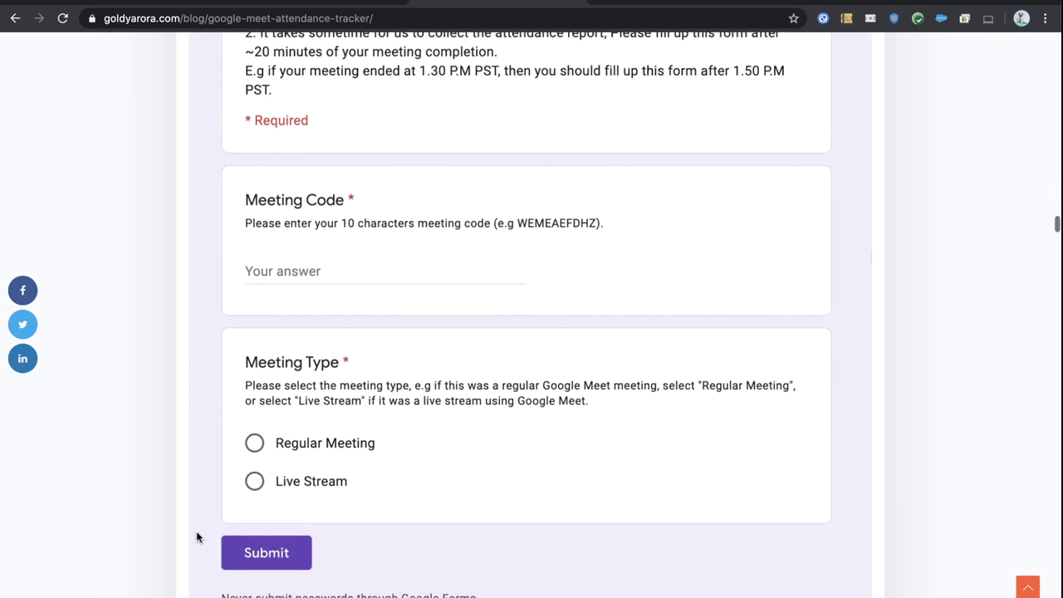
pyautogui.scroll(-6, 196, 538)
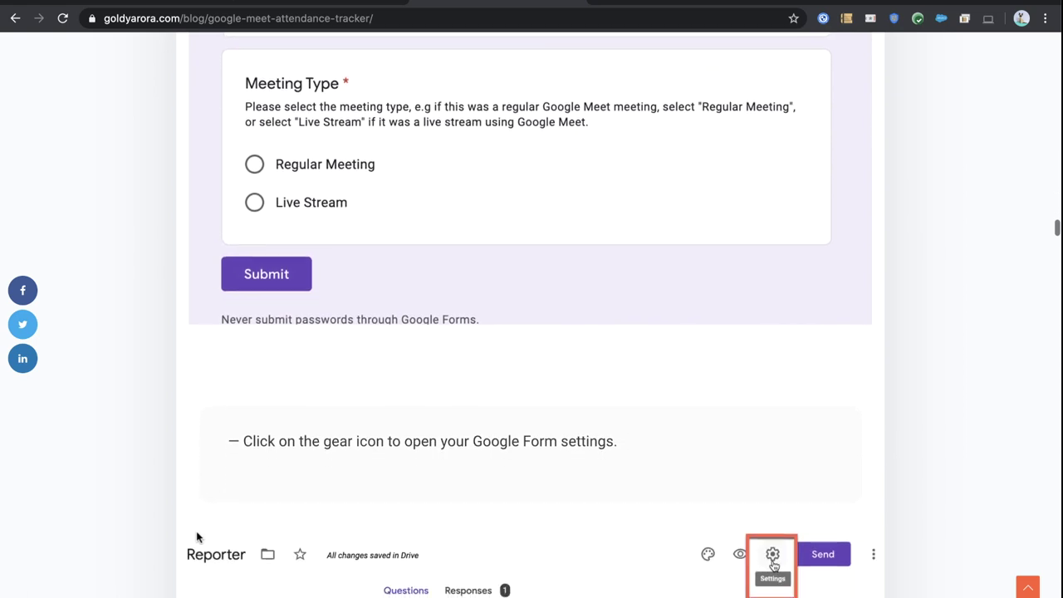
pyautogui.scroll(-6, 196, 537)
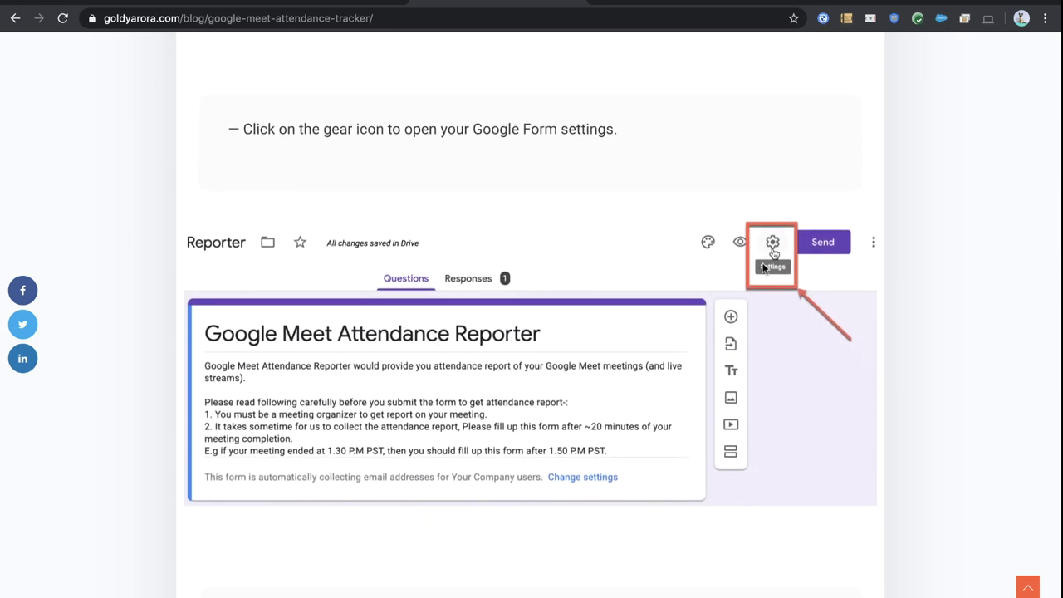
pyautogui.scroll(-8, 146, 455)
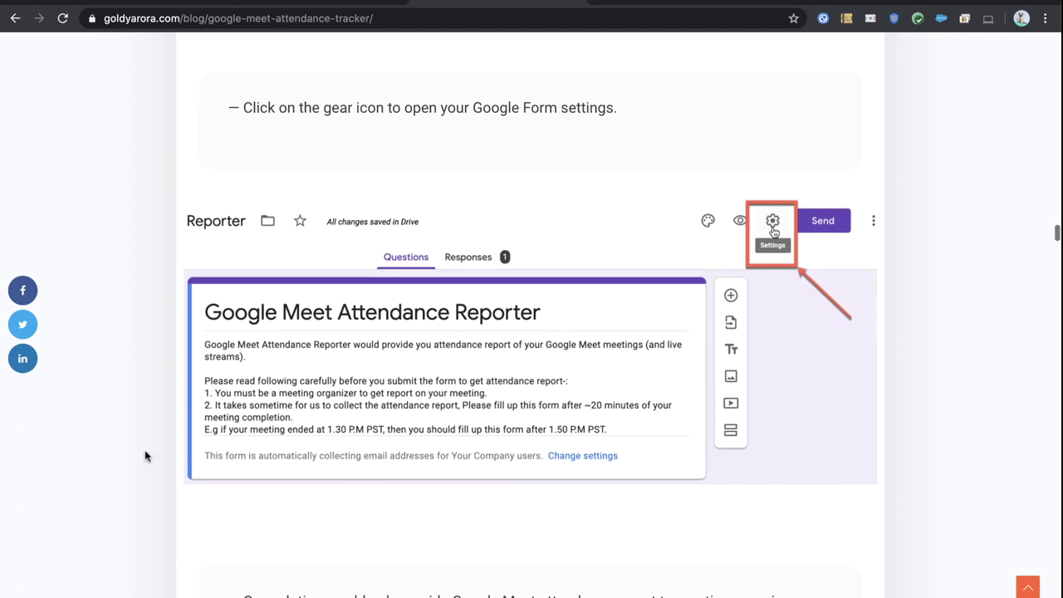
pyautogui.scroll(-5, 145, 455)
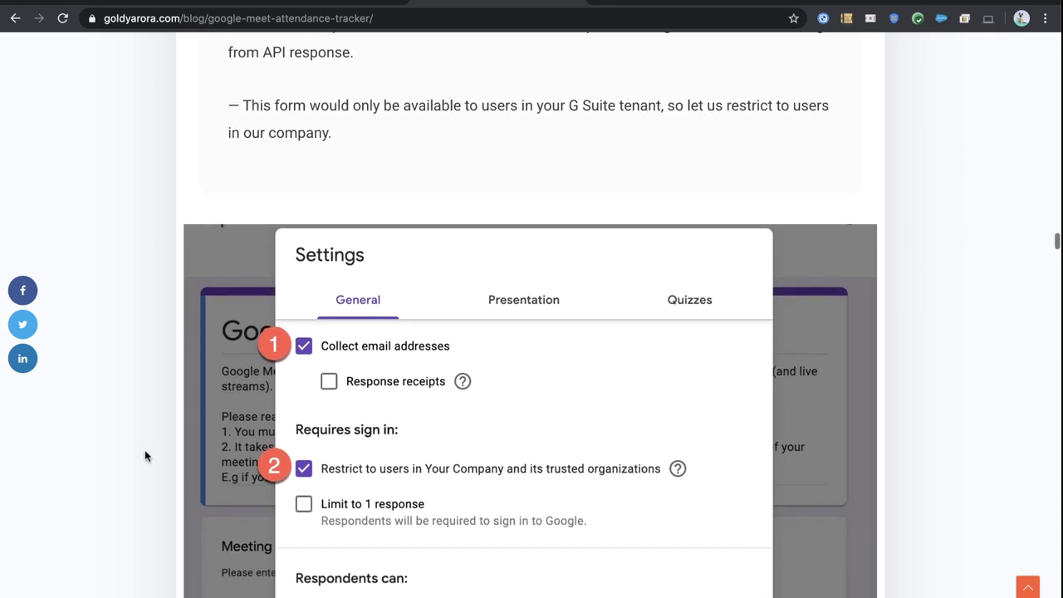
pyautogui.scroll(-1, 146, 455)
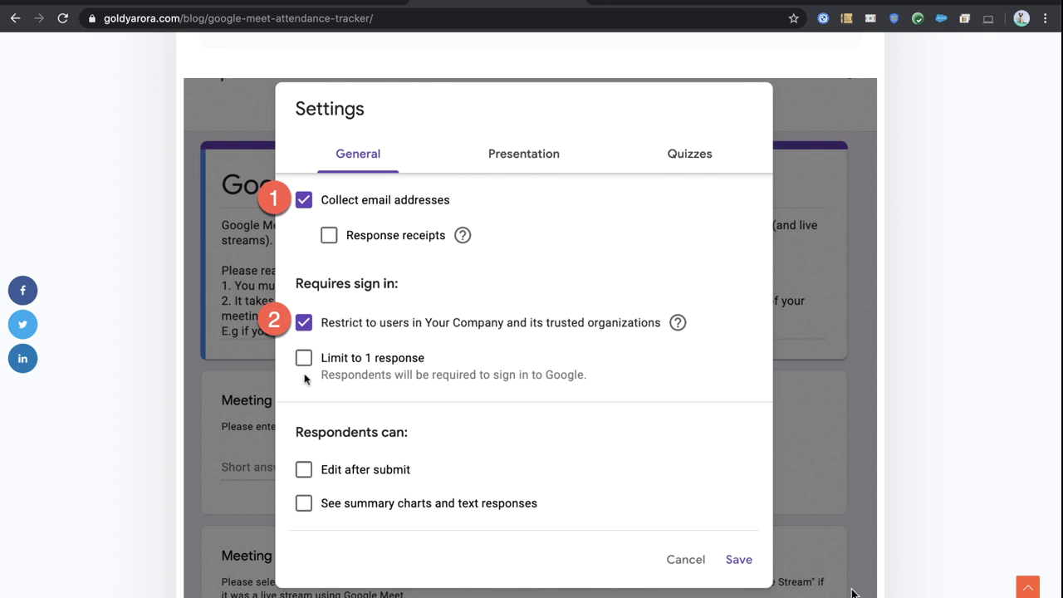
pyautogui.scroll(1, 166, 426)
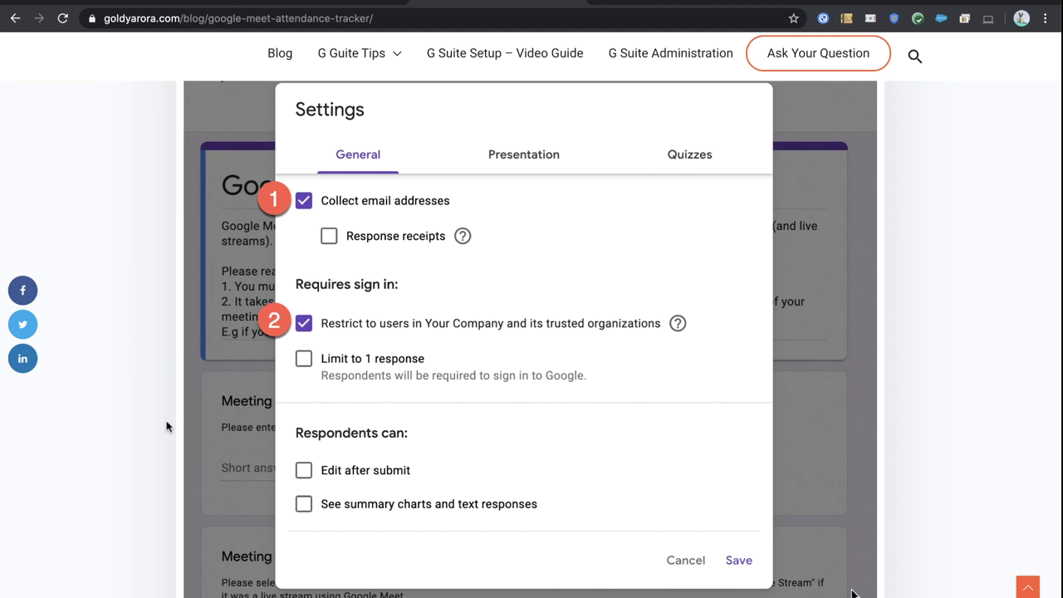
pyautogui.scroll(-10, 166, 426)
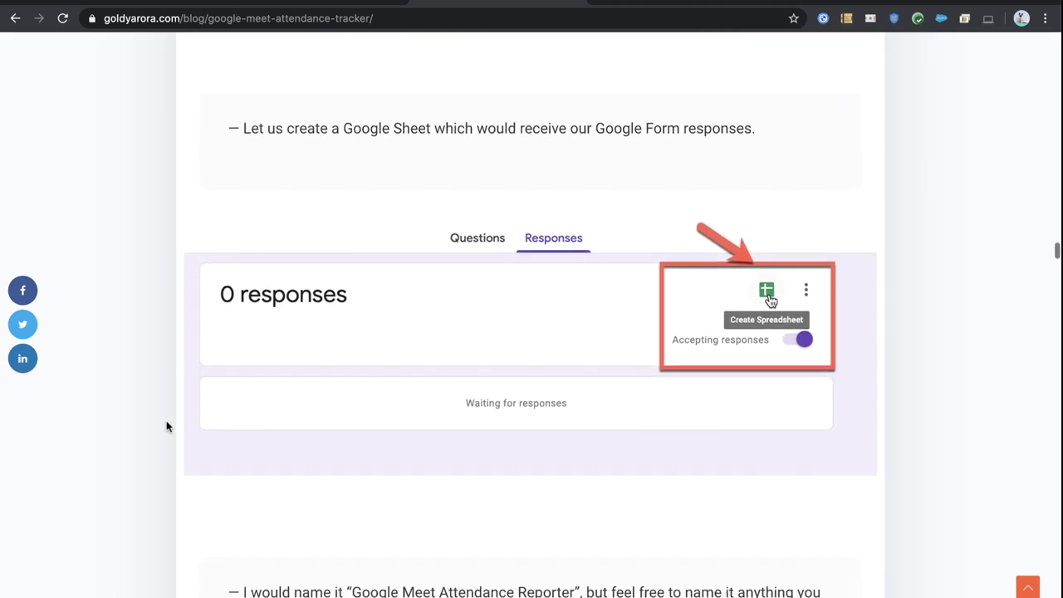
pyautogui.scroll(-1, 175, 399)
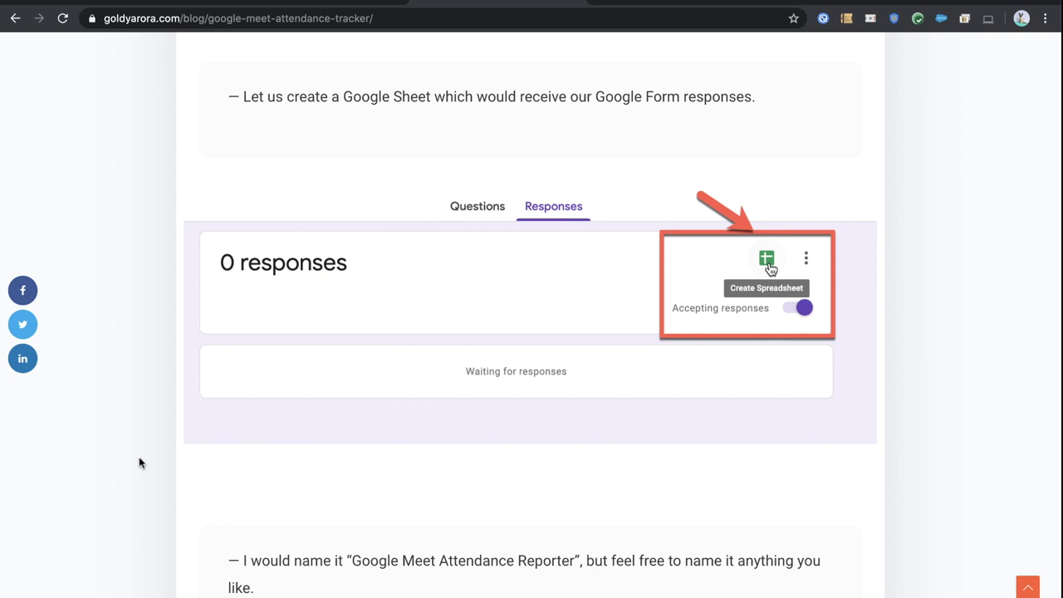
pyautogui.scroll(-3, 139, 463)
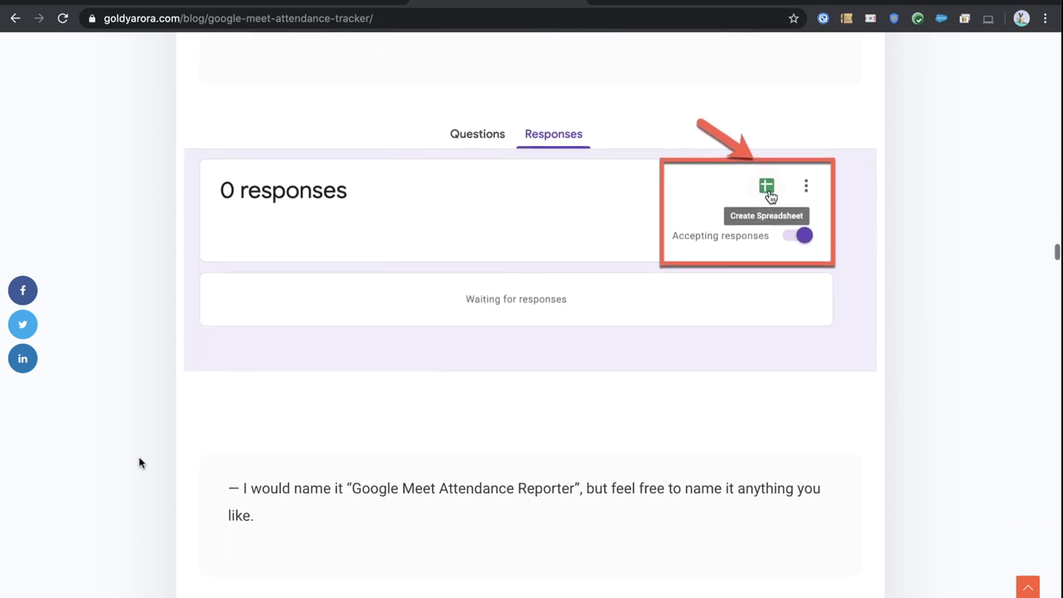
pyautogui.scroll(-5, 139, 463)
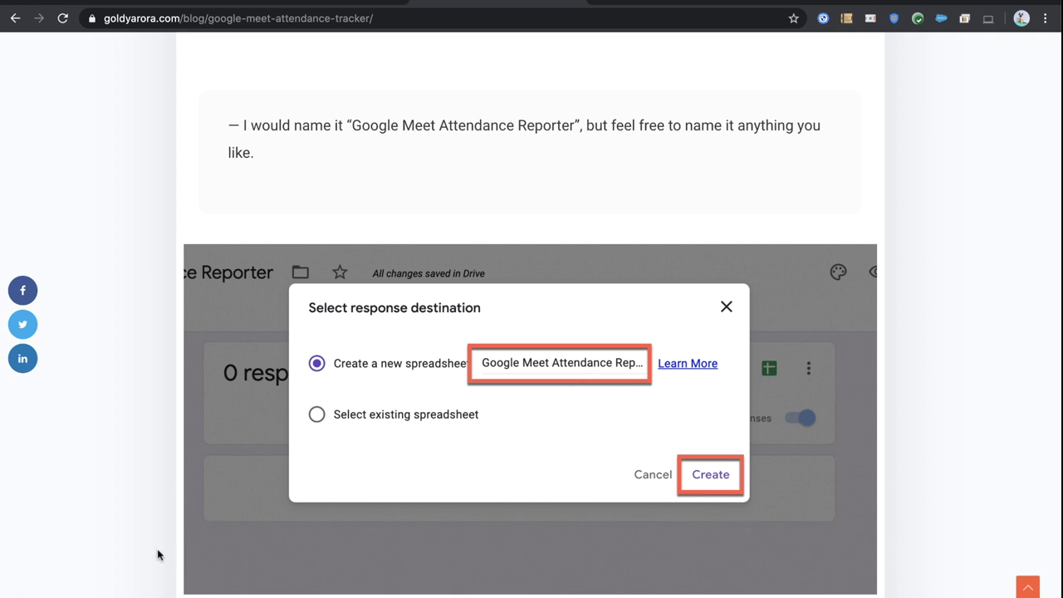
pyautogui.scroll(-6, 144, 549)
pyautogui.scroll(-5, 144, 555)
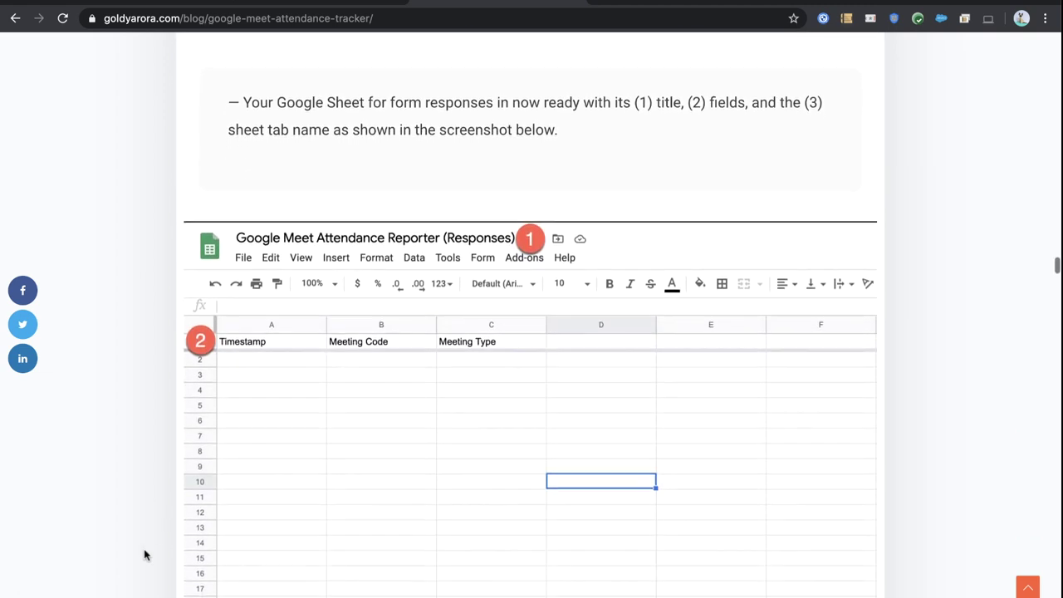
pyautogui.scroll(-1, 145, 553)
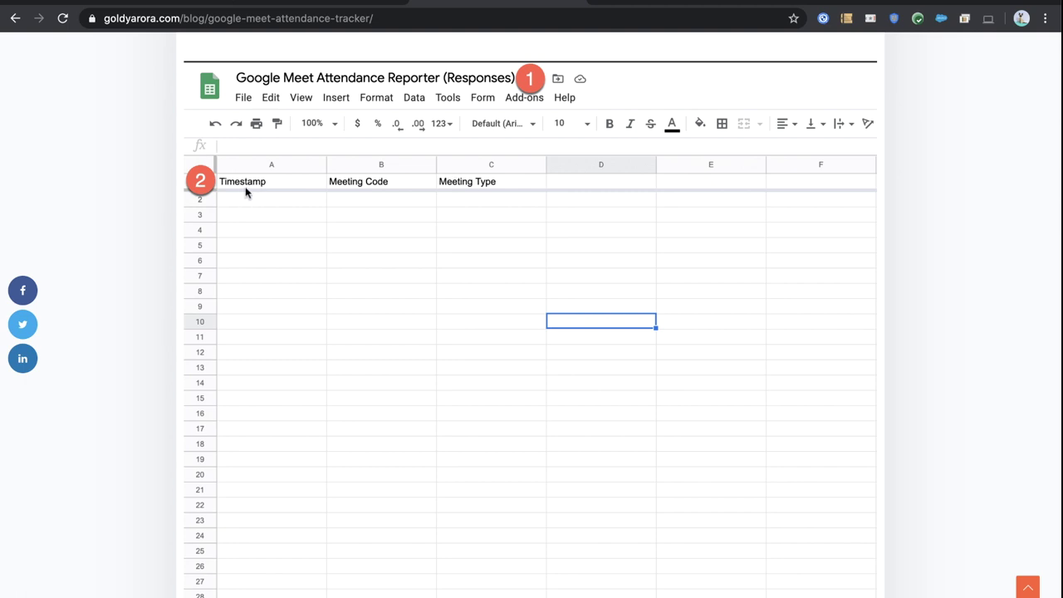
pyautogui.scroll(-3, 353, 398)
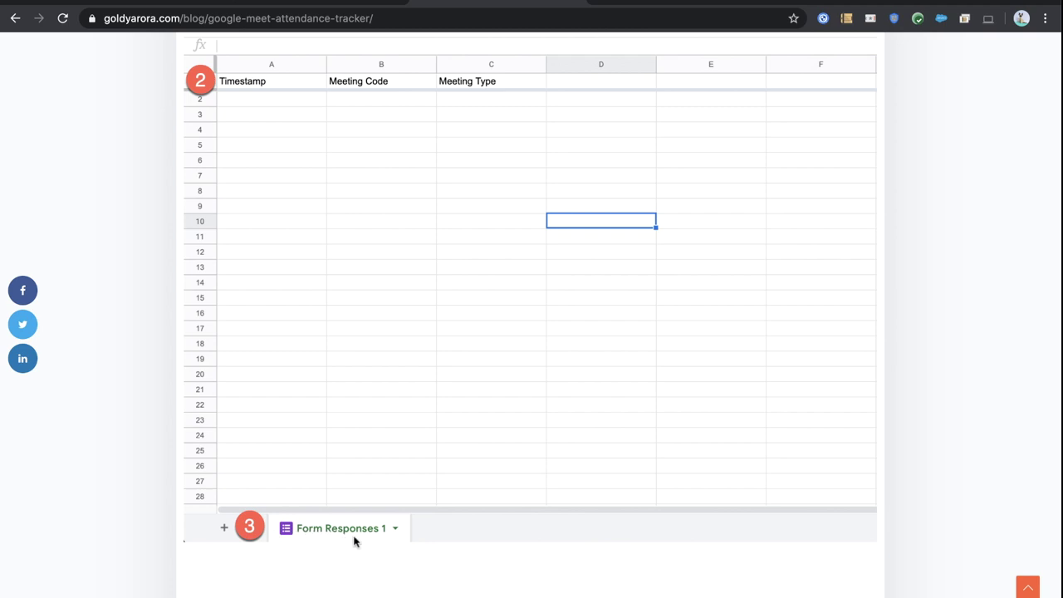
pyautogui.scroll(5, 374, 415)
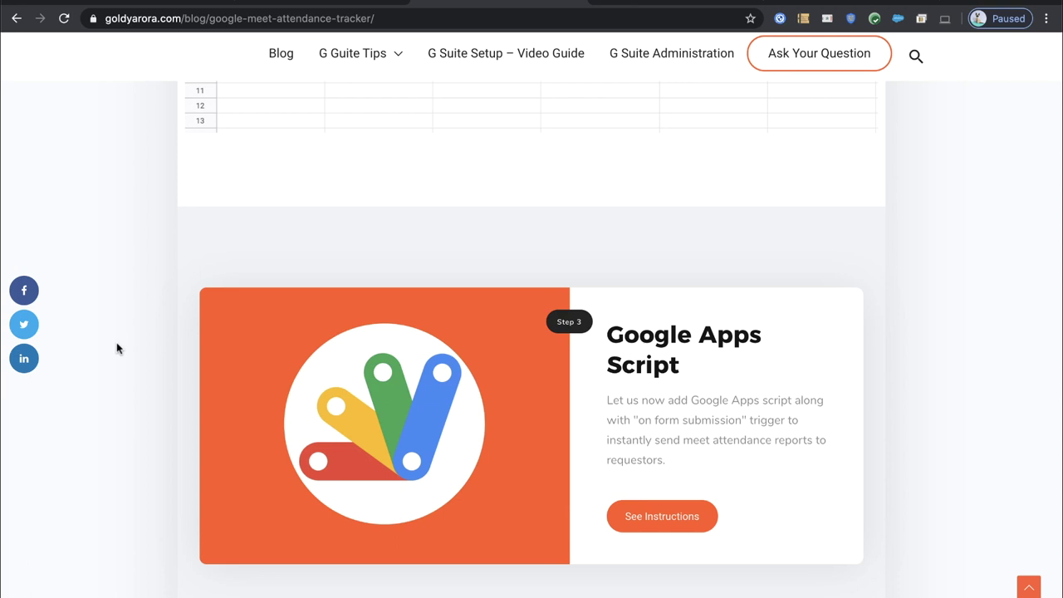
# Copy the attendance script from the code block and switch to the Responses spreadsheet tab
pyautogui.scroll(-5, 118, 349)
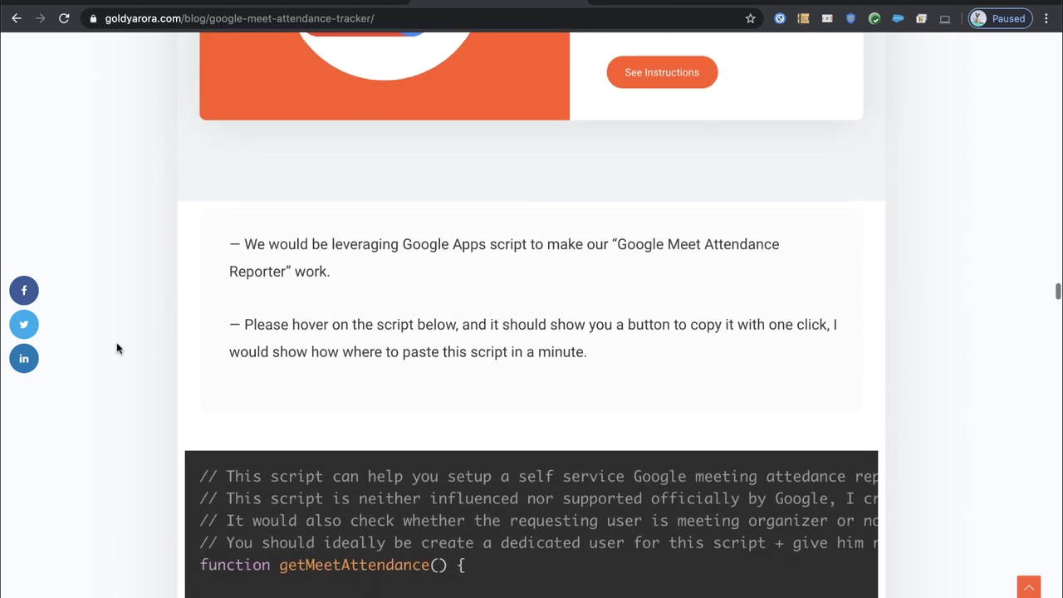
pyautogui.scroll(-4, 116, 347)
pyautogui.moveTo(316, 197)
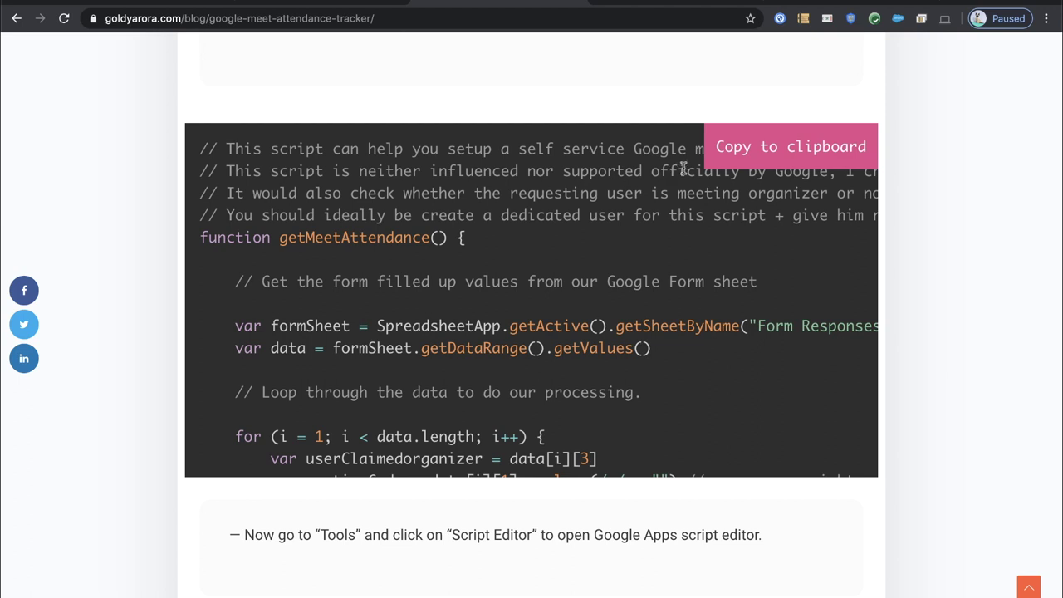
pyautogui.click(746, 153)
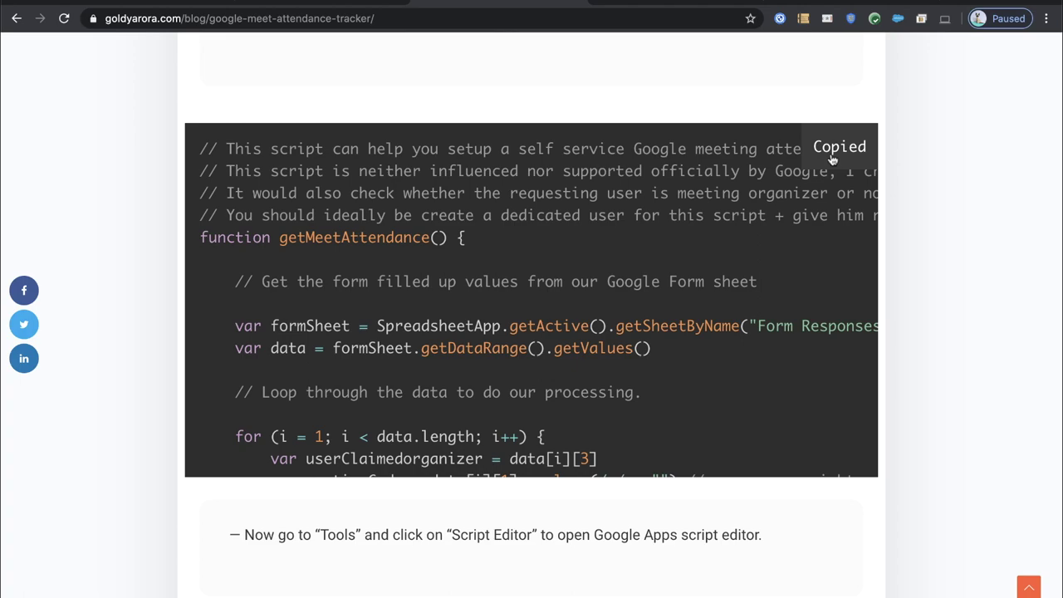
pyautogui.click(652, 3)
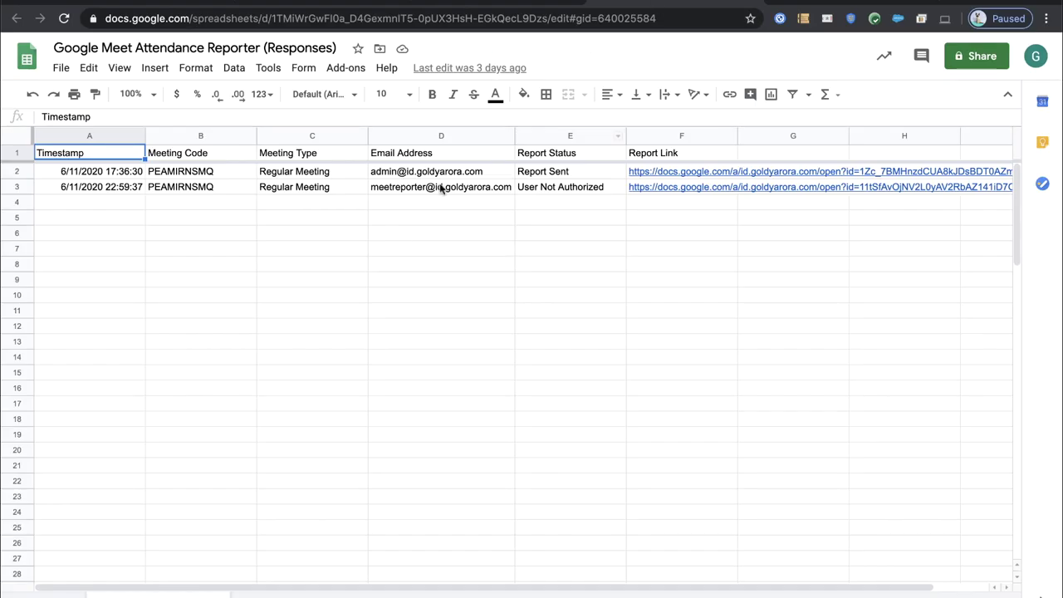
# Open the spreadsheet's script editor via Tools, dismiss the V8 notice, and return to the blog
pyautogui.click(268, 69)
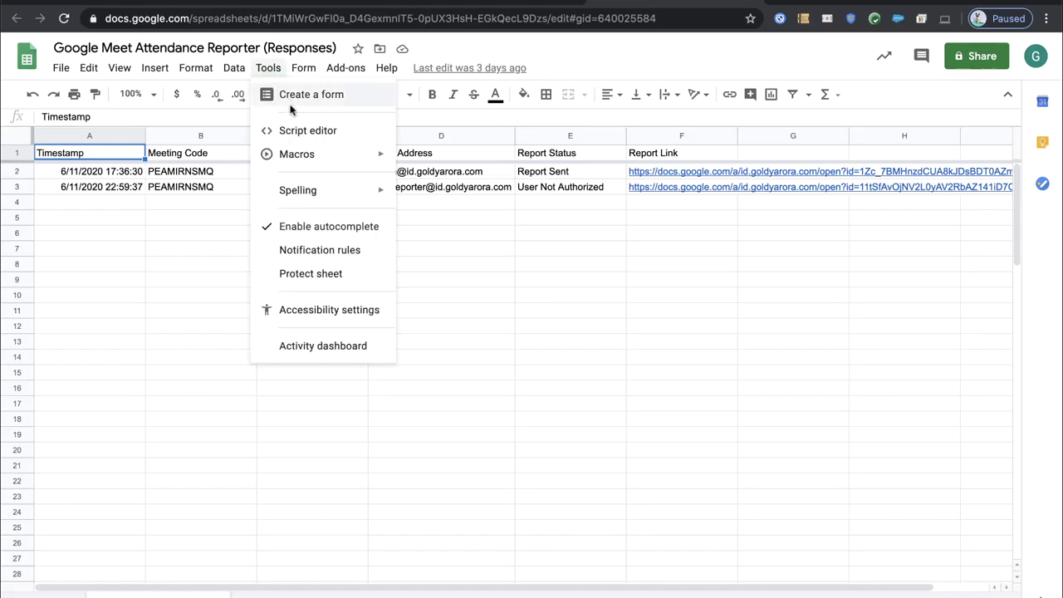
pyautogui.click(293, 133)
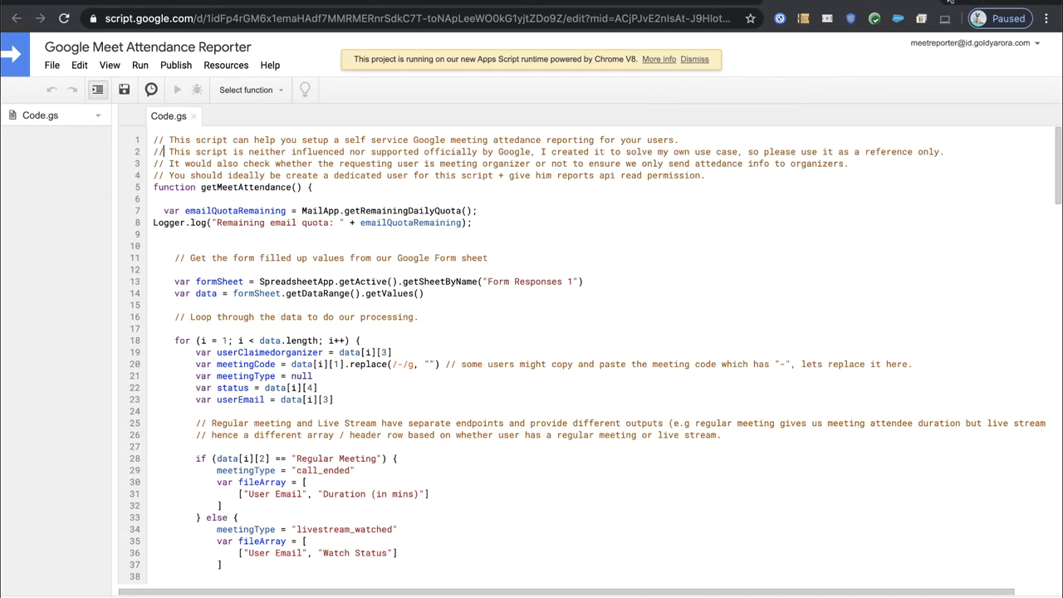
pyautogui.click(697, 60)
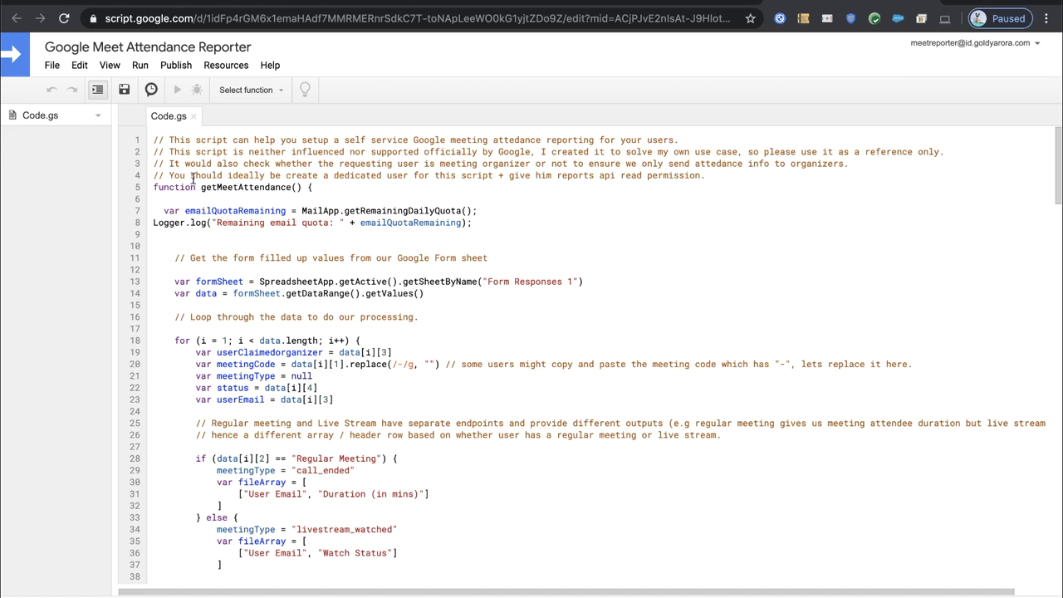
pyautogui.click(534, 3)
# Scroll through the blog's instructions for naming the Apps Script project and replacing its code
pyautogui.scroll(-6, 98, 476)
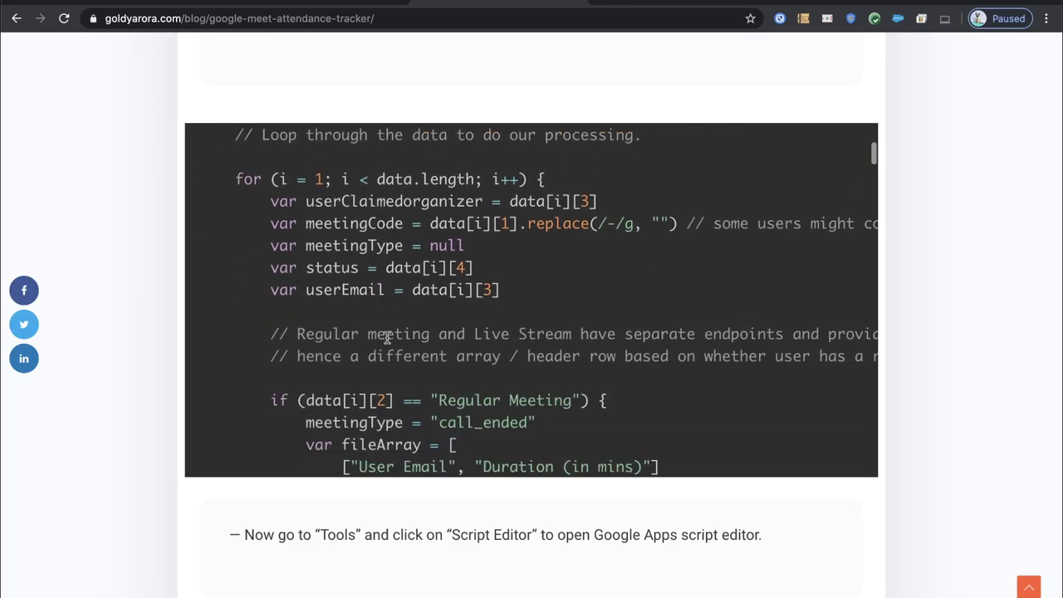
pyautogui.scroll(-3, 98, 476)
pyautogui.scroll(3, 98, 476)
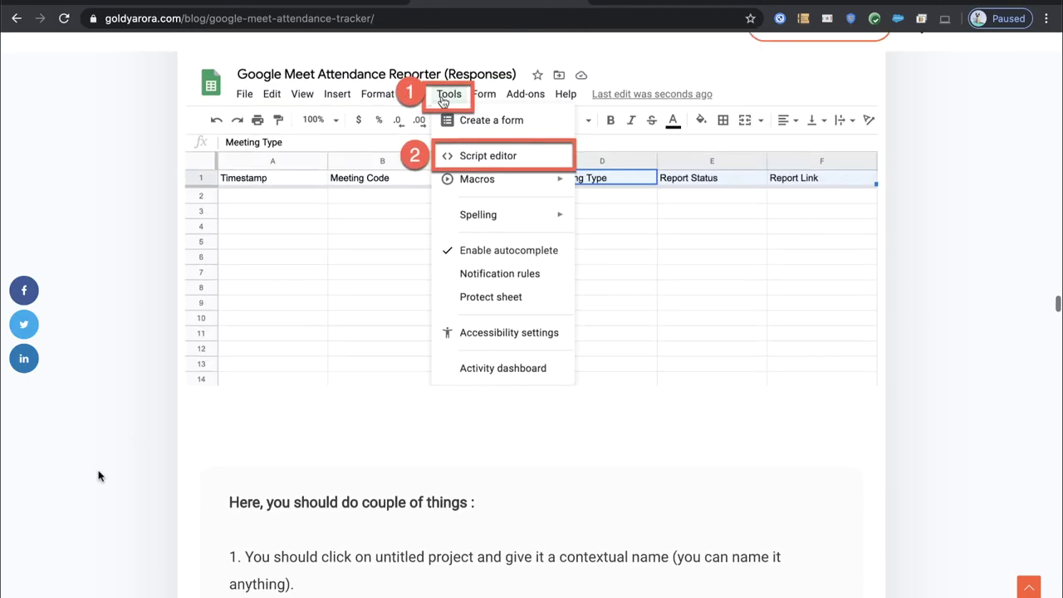
pyautogui.scroll(-8, 306, 439)
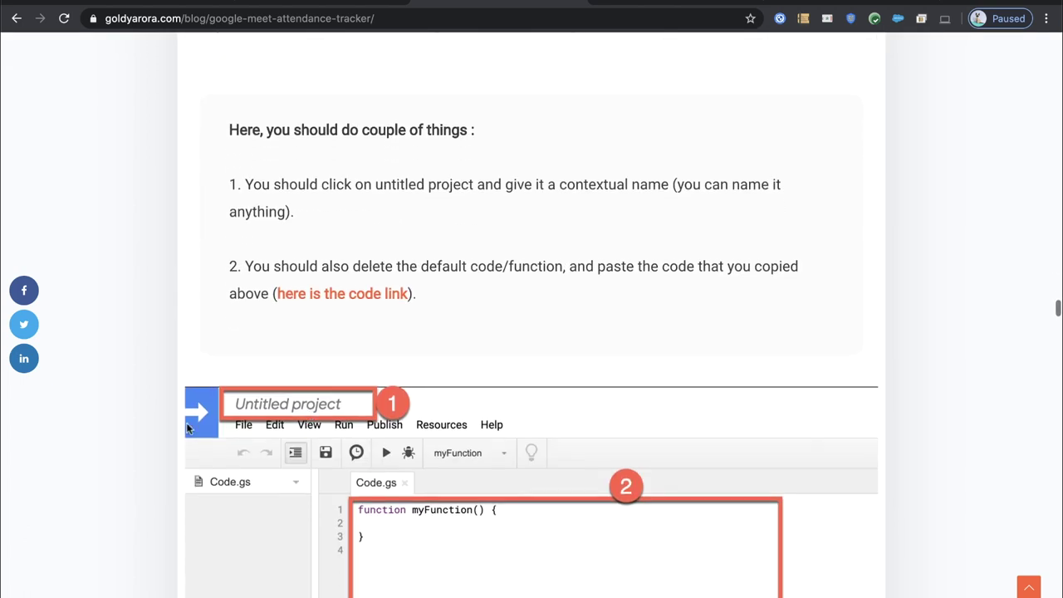
pyautogui.scroll(-2, 116, 489)
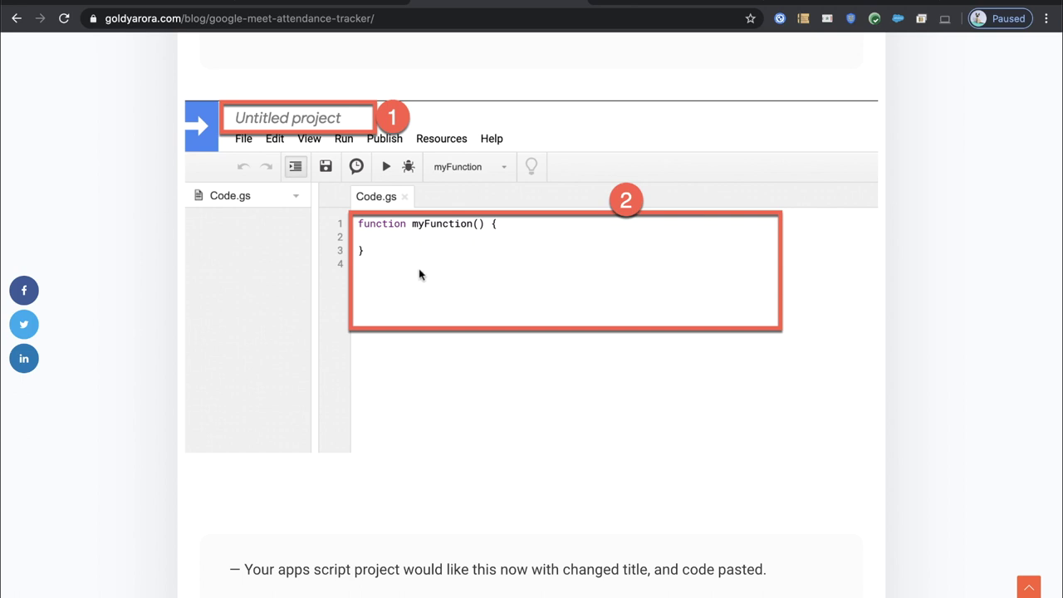
pyautogui.scroll(-6, 158, 424)
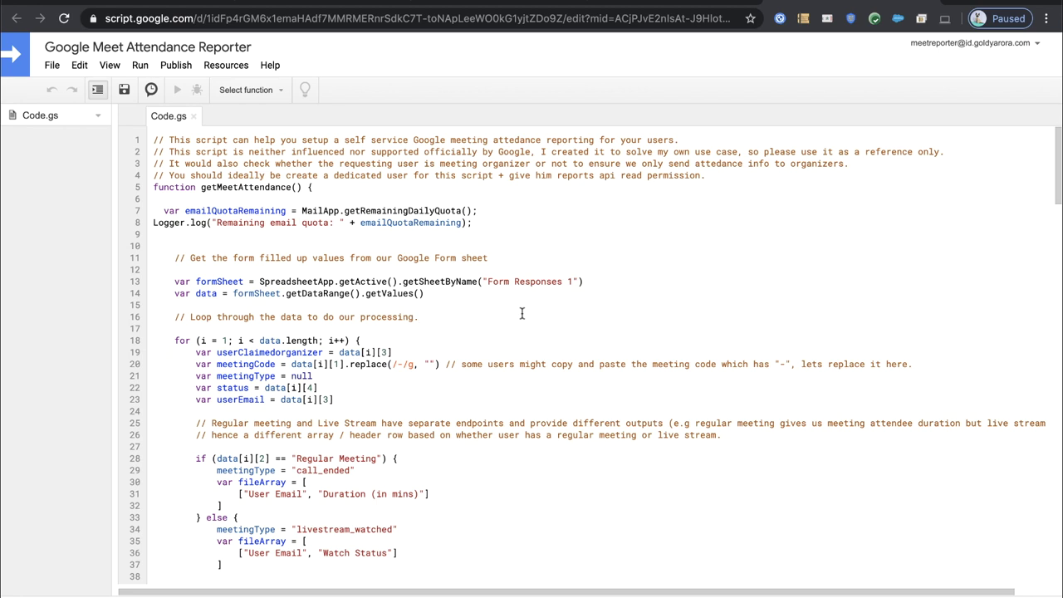
# Replace the default Code.gs contents with the copied 216-line attendance script and save it
pyautogui.press('super+a')
pyautogui.press('BackSpace')
pyautogui.rightClick(301, 226)
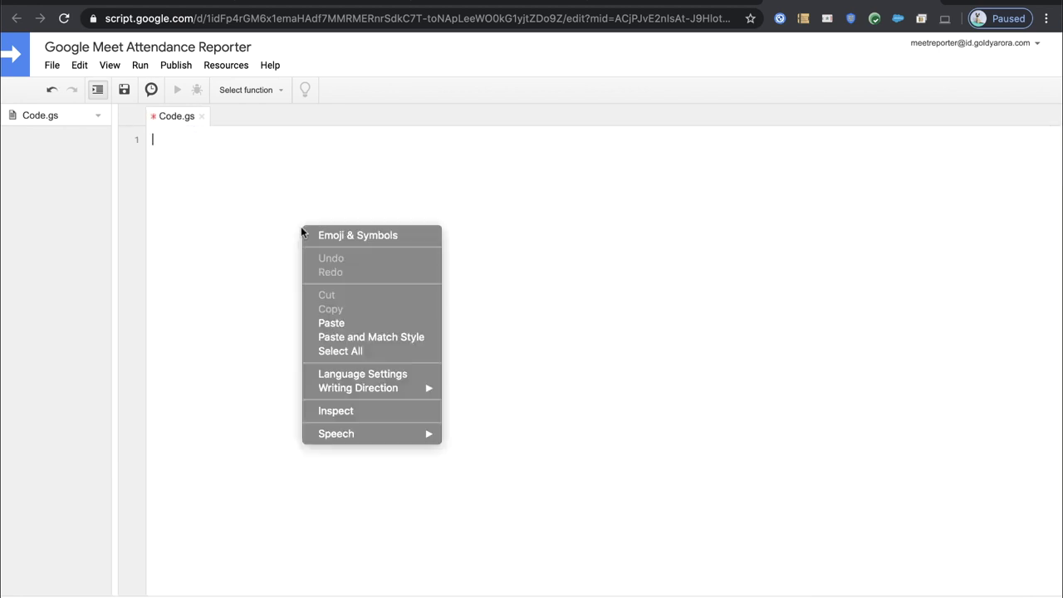
pyautogui.click(340, 322)
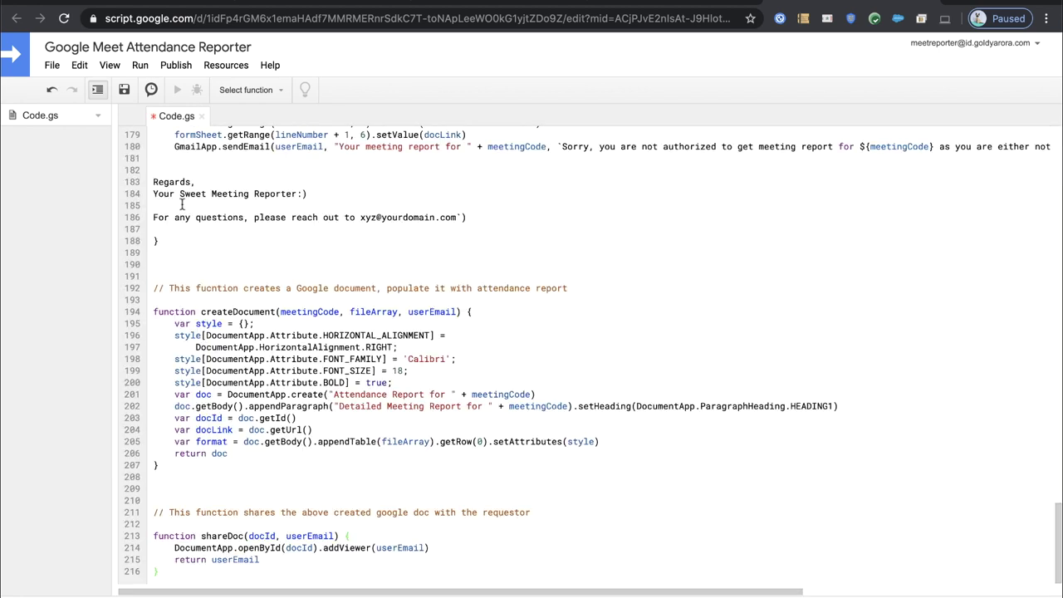
pyautogui.click(124, 91)
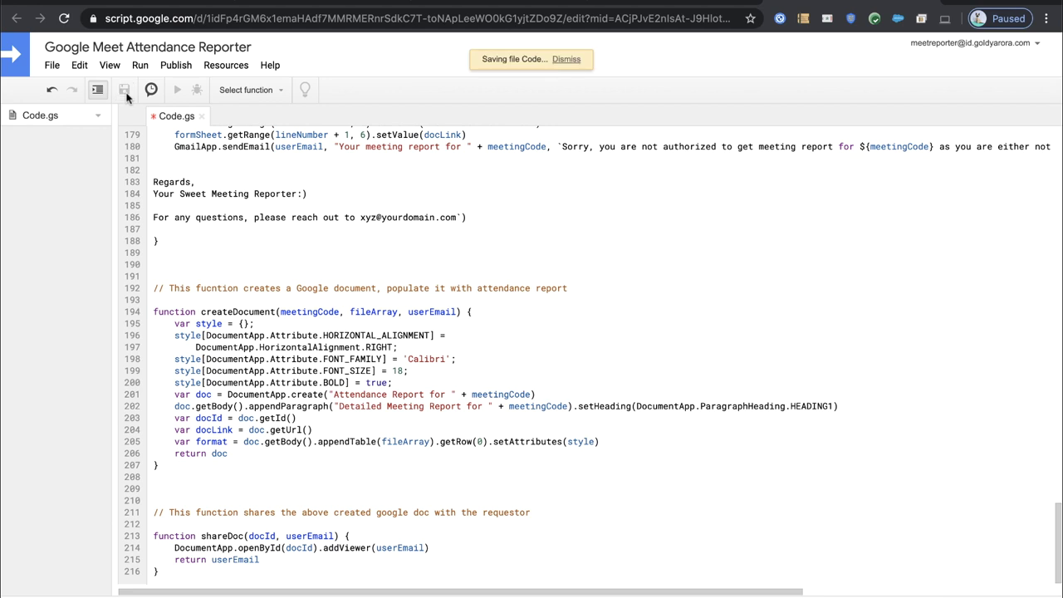
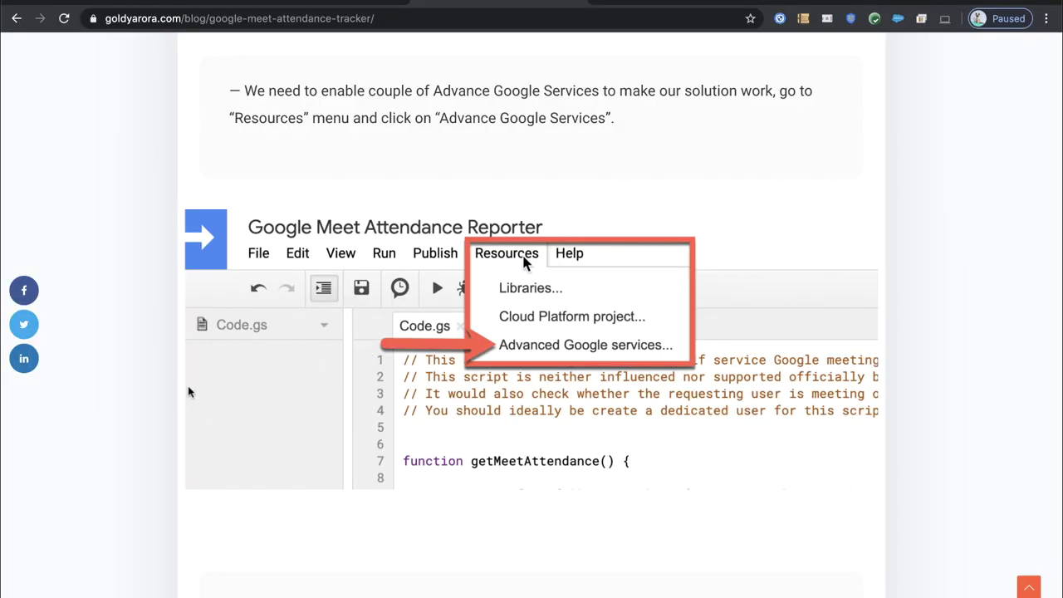
# Scroll the blog past the Cloud terms and Agree and Continue steps to Advanced Google Services
pyautogui.scroll(-10, 206, 419)
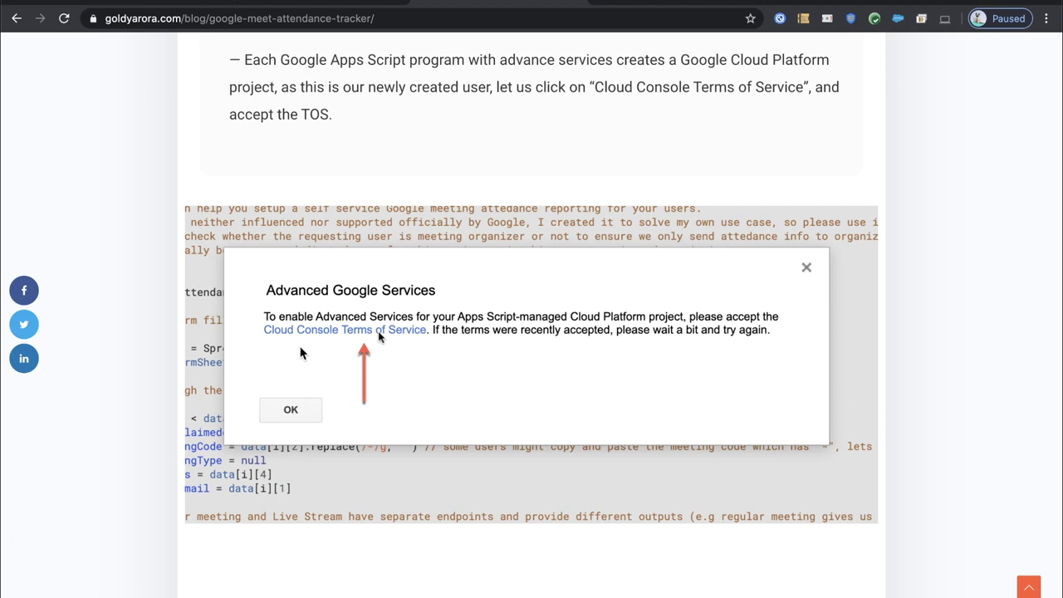
pyautogui.scroll(-6, 191, 456)
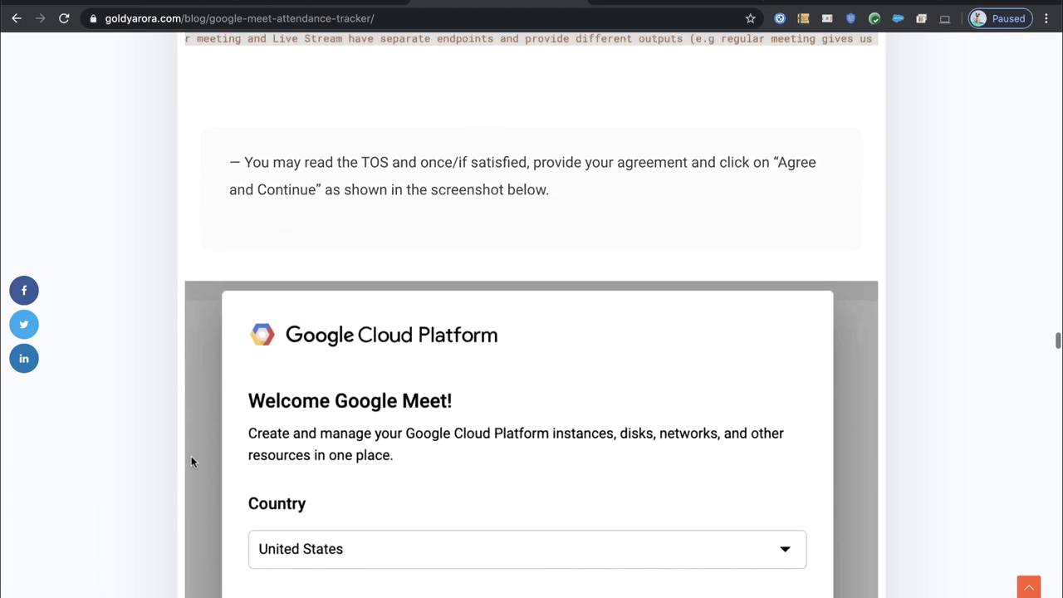
pyautogui.scroll(-3, 191, 457)
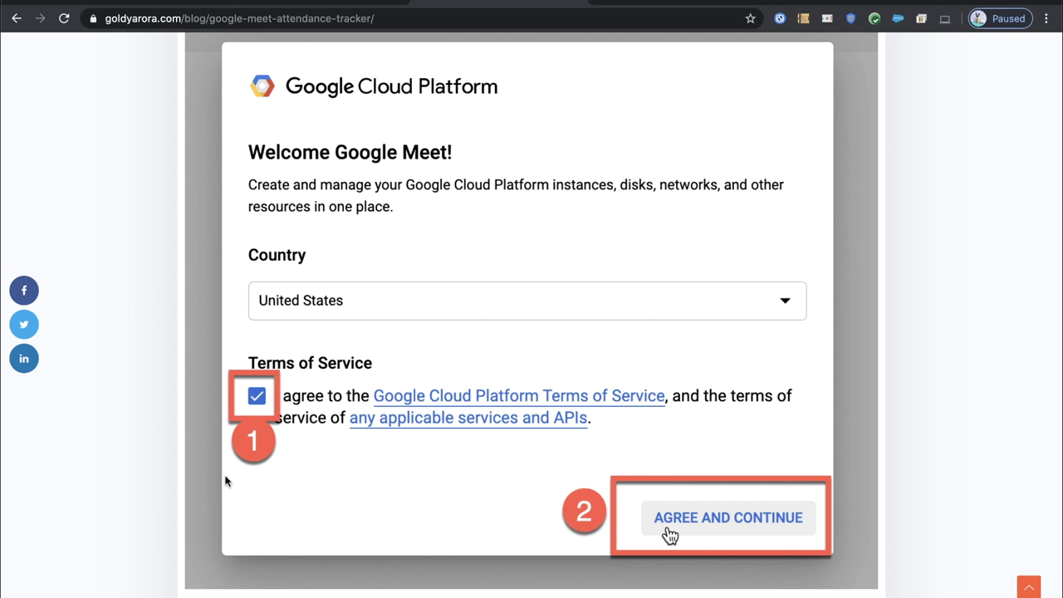
pyautogui.scroll(-7, 186, 505)
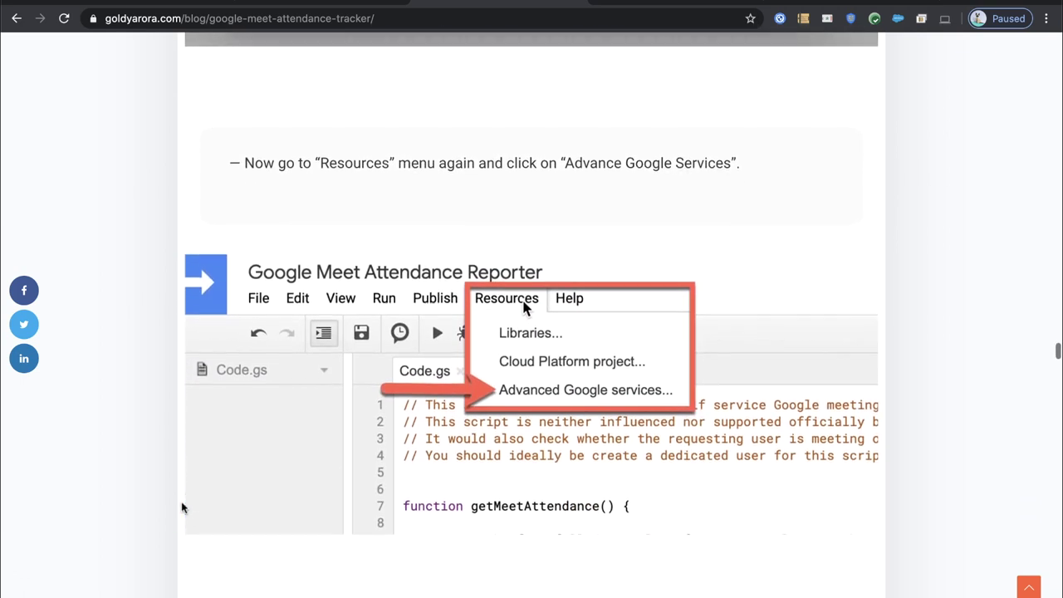
pyautogui.scroll(-1, 184, 507)
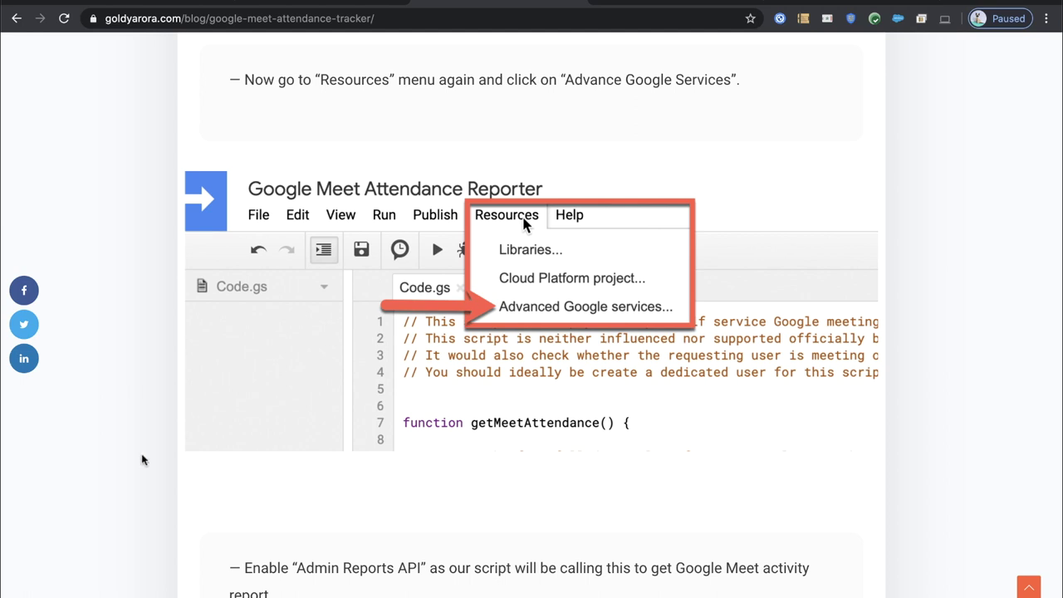
pyautogui.scroll(-6, 142, 460)
pyautogui.scroll(-2, 142, 459)
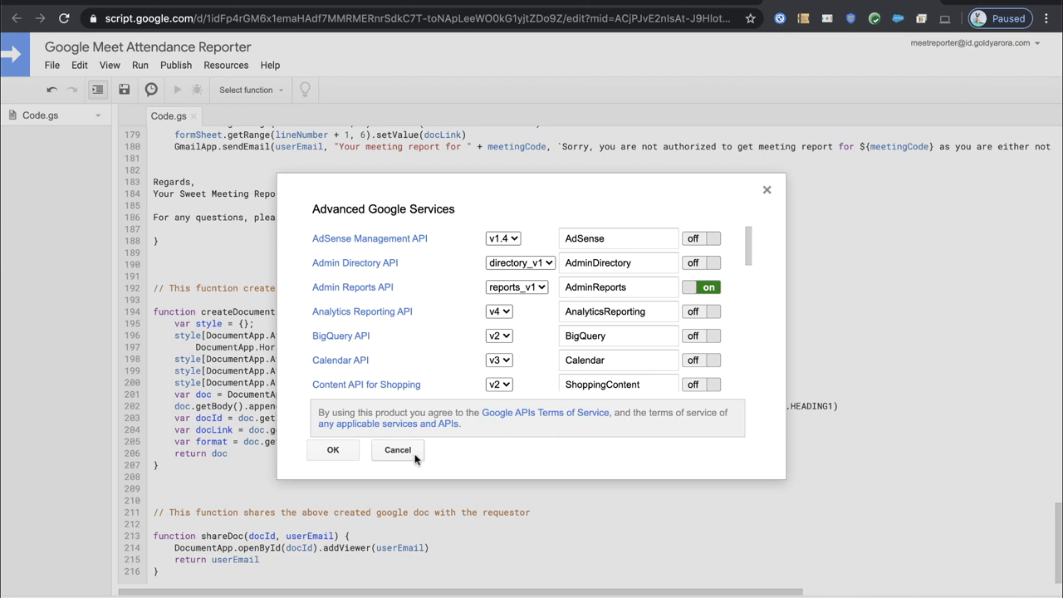
# Reopen Resources > Advanced Google services and verify Admin Reports API and Gmail API are on
pyautogui.click(415, 456)
pyautogui.click(225, 65)
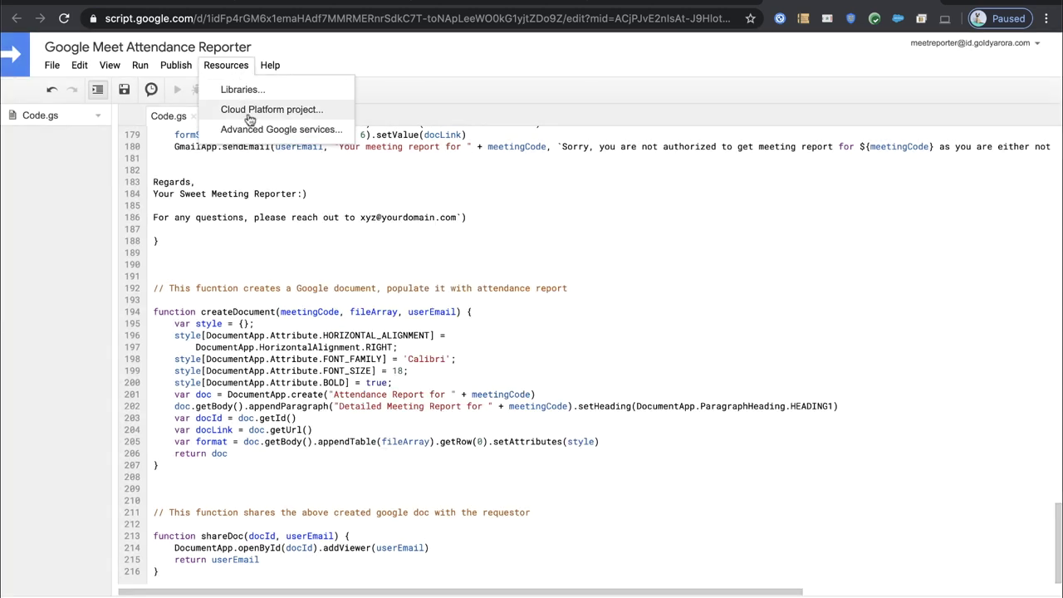
pyautogui.click(253, 130)
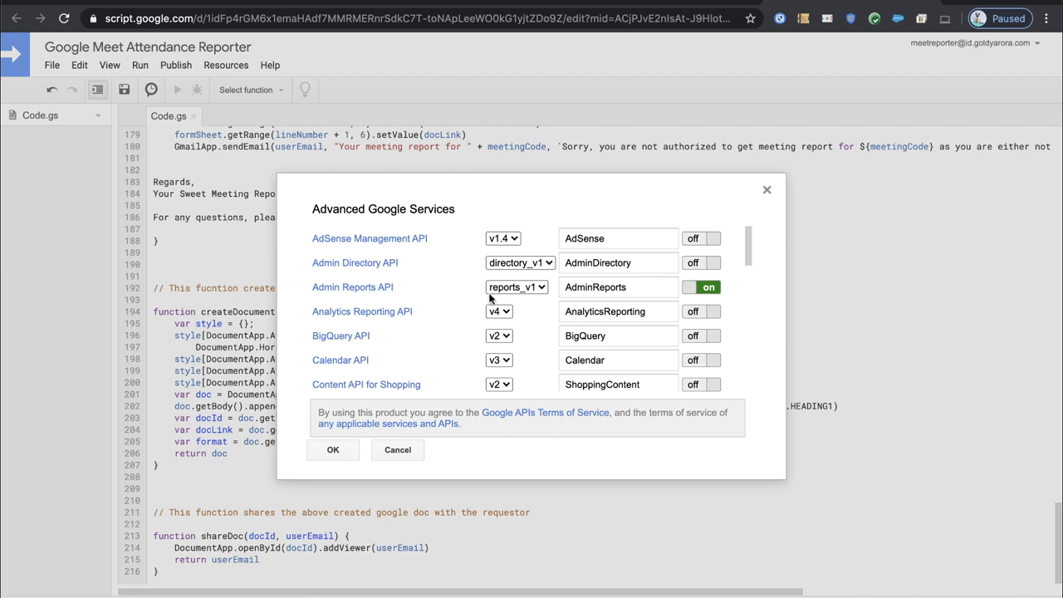
pyautogui.scroll(-3, 418, 339)
pyautogui.scroll(-6, 419, 339)
pyautogui.scroll(3, 418, 339)
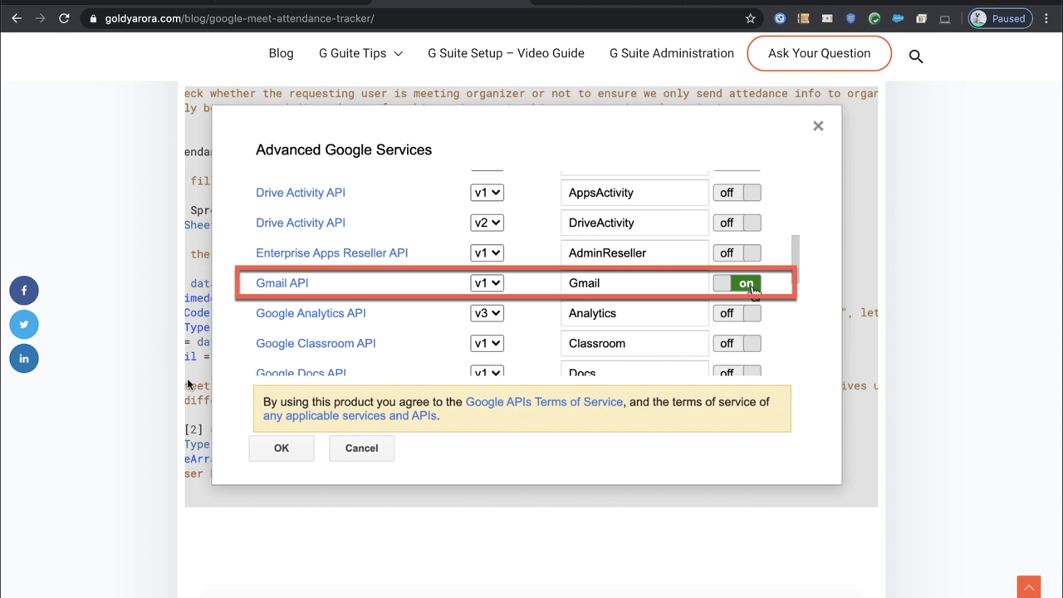
# Paste the copied meeting code into the form's Meeting Code answer
pyautogui.scroll(-10, 187, 383)
pyautogui.scroll(-5, 186, 383)
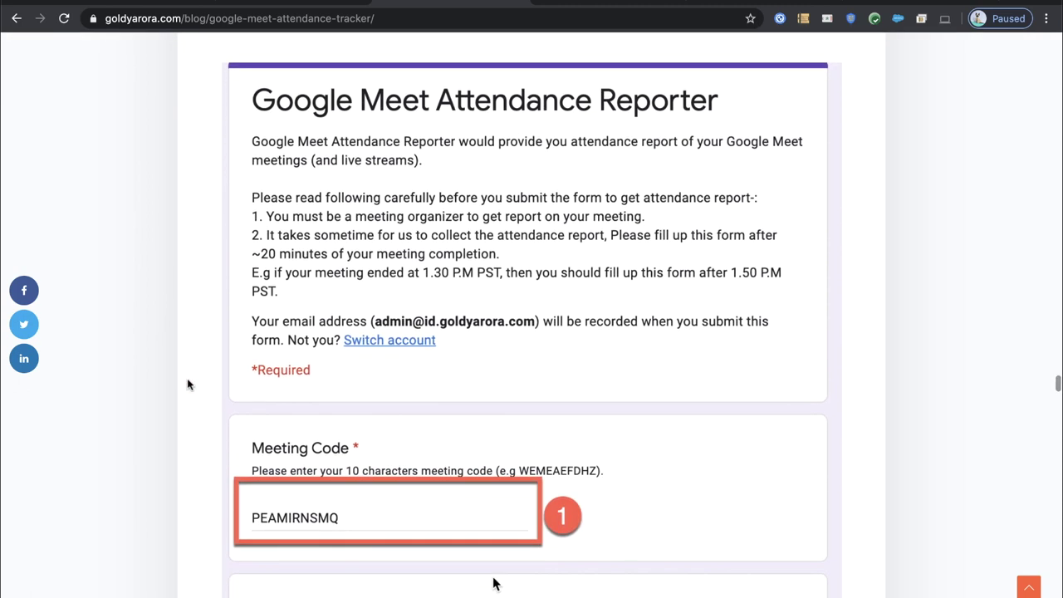
pyautogui.hotkey('ctrl', 'Up')
pyautogui.click(284, 214)
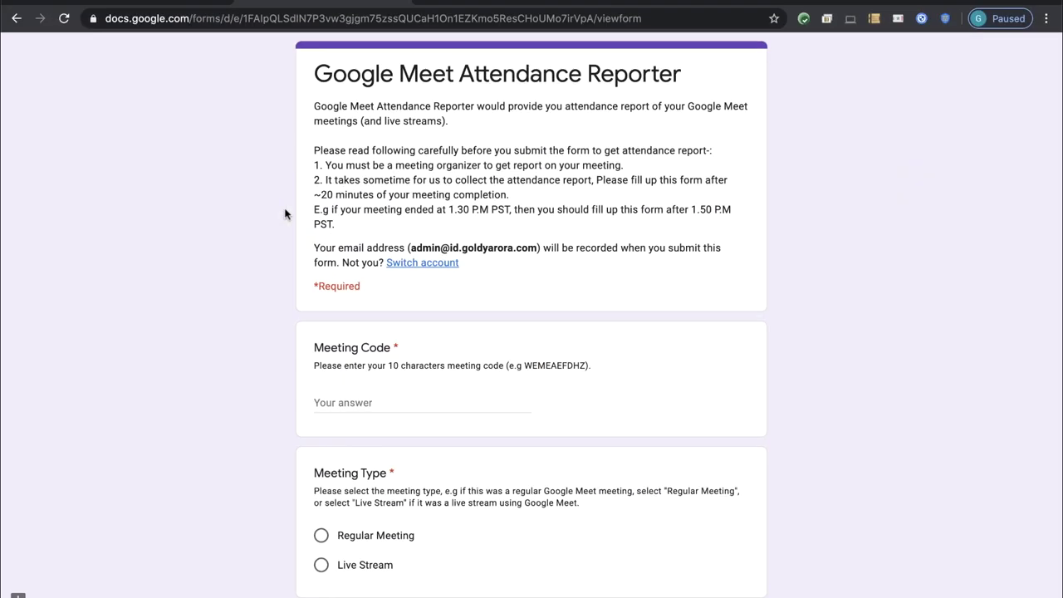
pyautogui.click(363, 405)
pyautogui.write('PEAMIRNSMQ')
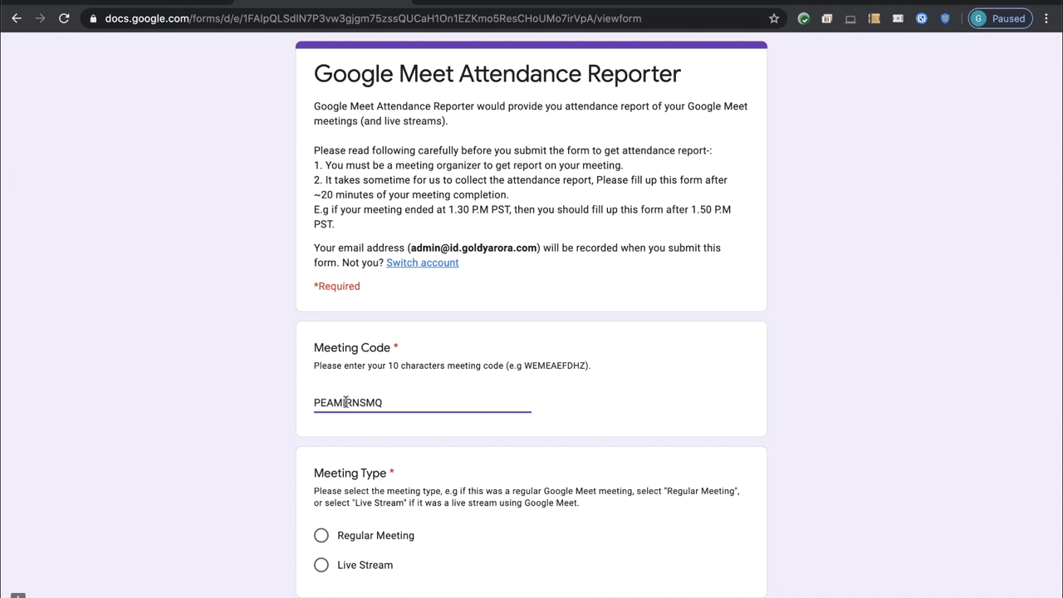
pyautogui.moveTo(413, 245); pyautogui.dragTo(534, 249)
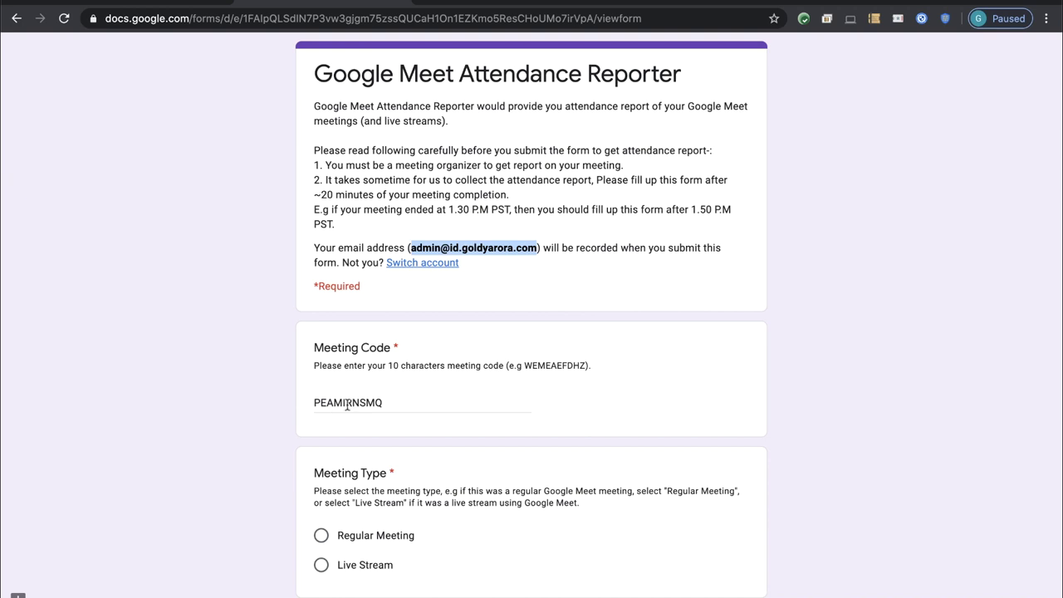
pyautogui.scroll(-1, 247, 435)
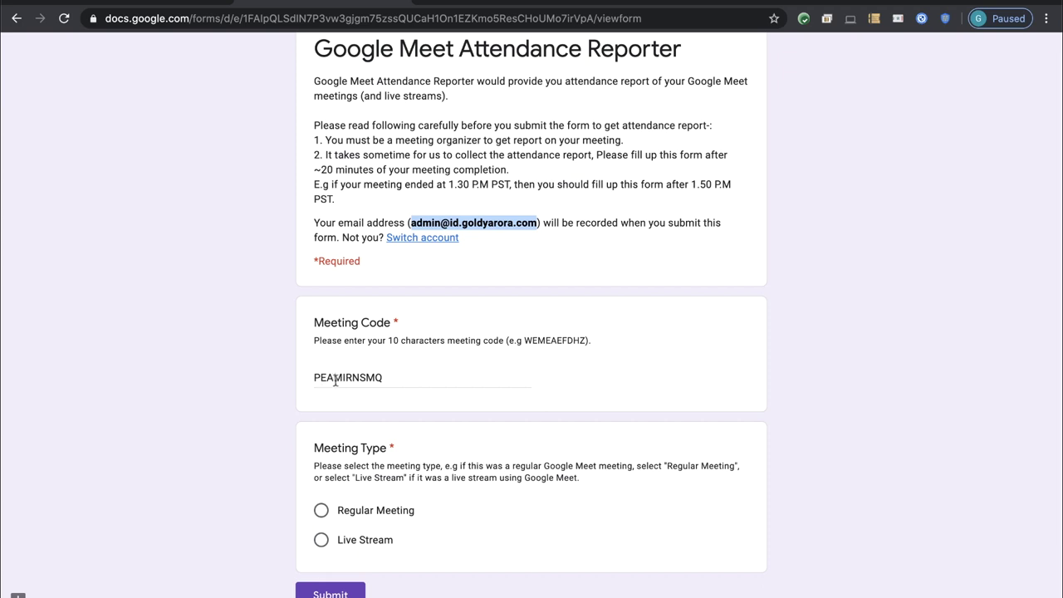
# Hyphenate the code to PEA-MIRN-SMQ, choose Regular Meeting, and submit the request
pyautogui.click(335, 379)
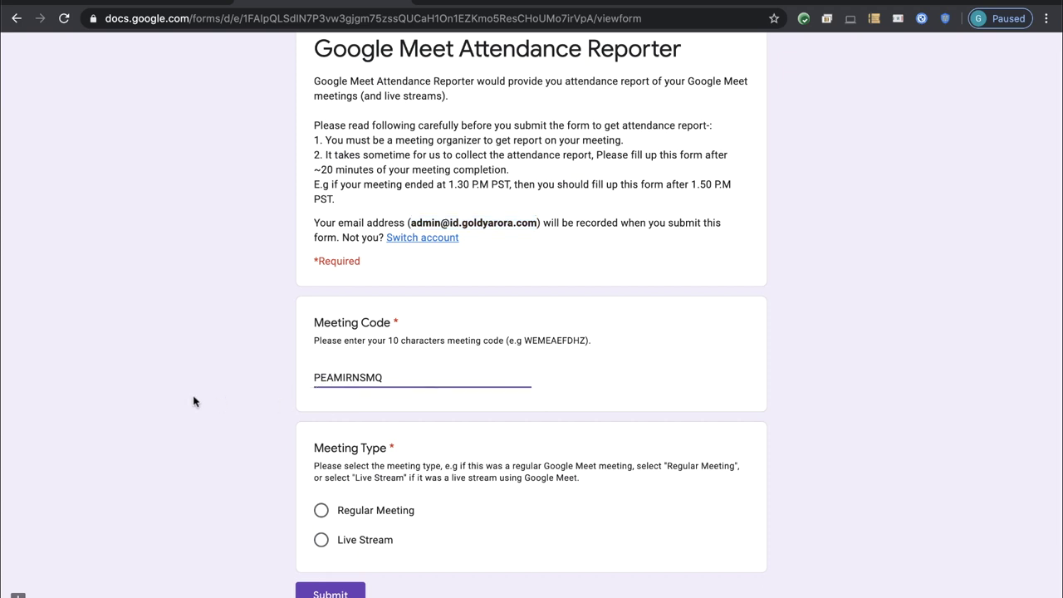
pyautogui.write('-MIRN-')
pyautogui.click(160, 407)
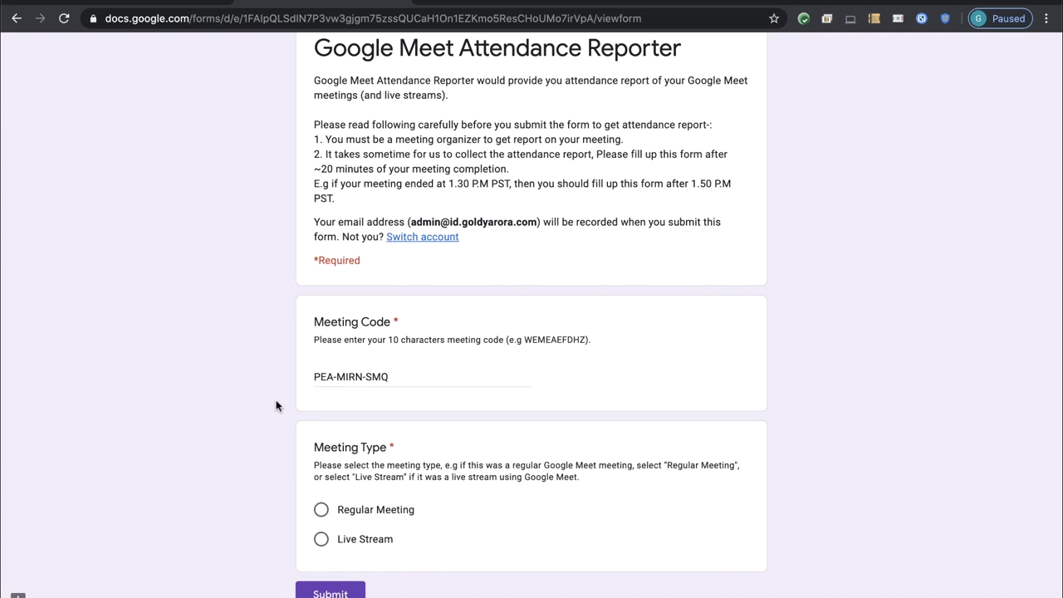
pyautogui.scroll(-2, 275, 406)
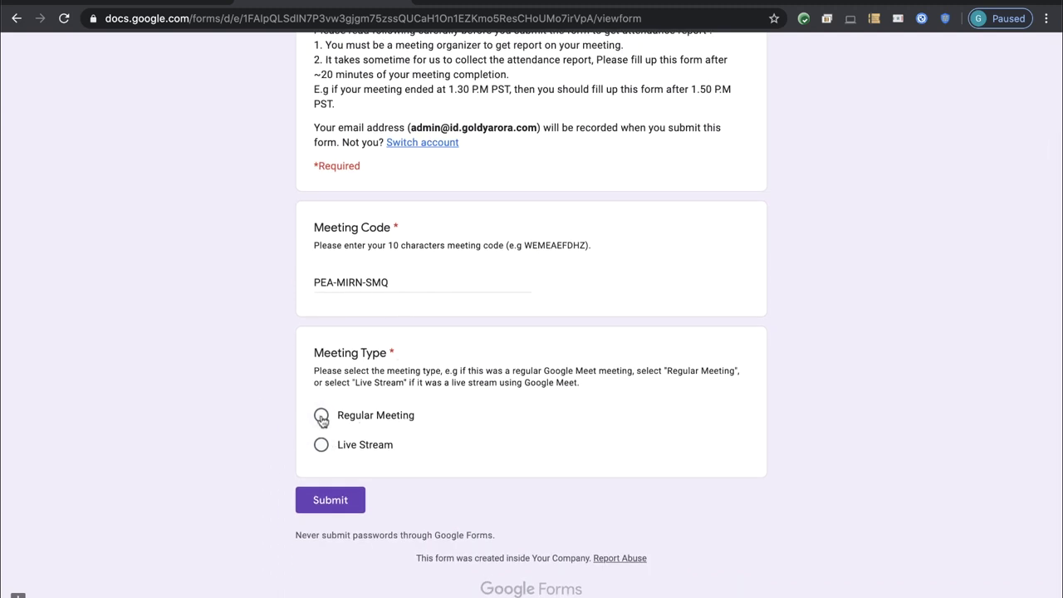
pyautogui.click(321, 416)
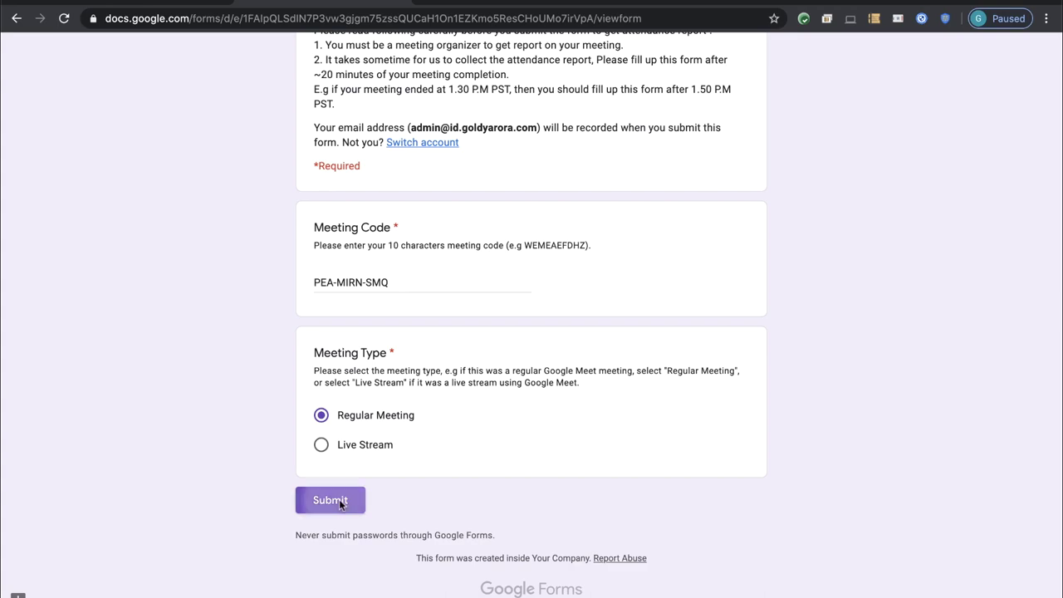
pyautogui.click(339, 500)
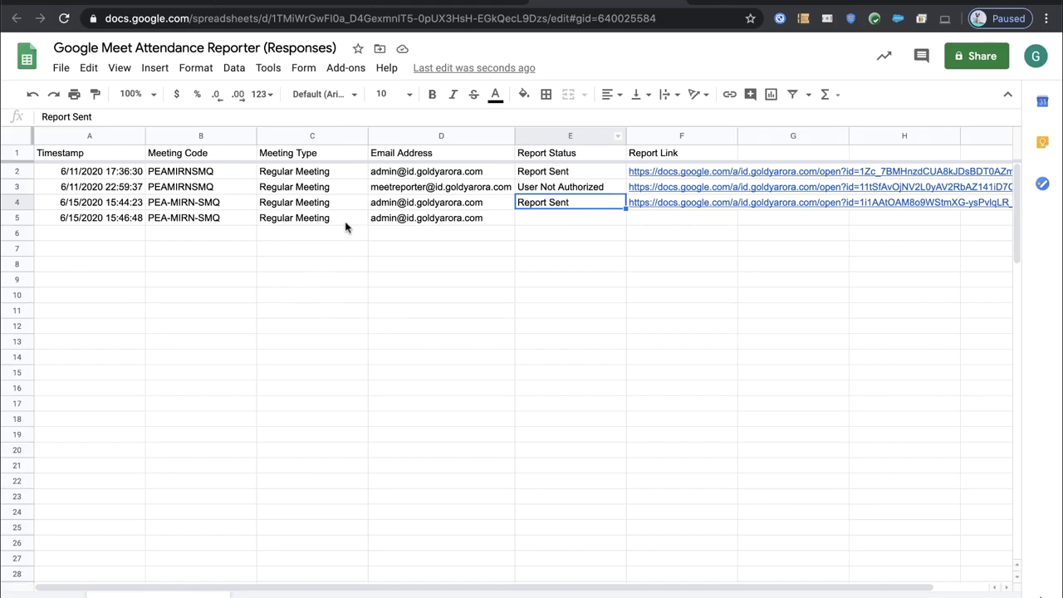
# Check the new 6/15/2020 15:46:48 response in row 5 has an empty Report Status cell E5
pyautogui.click(345, 222)
pyautogui.press('Left')
pyautogui.press('Left')
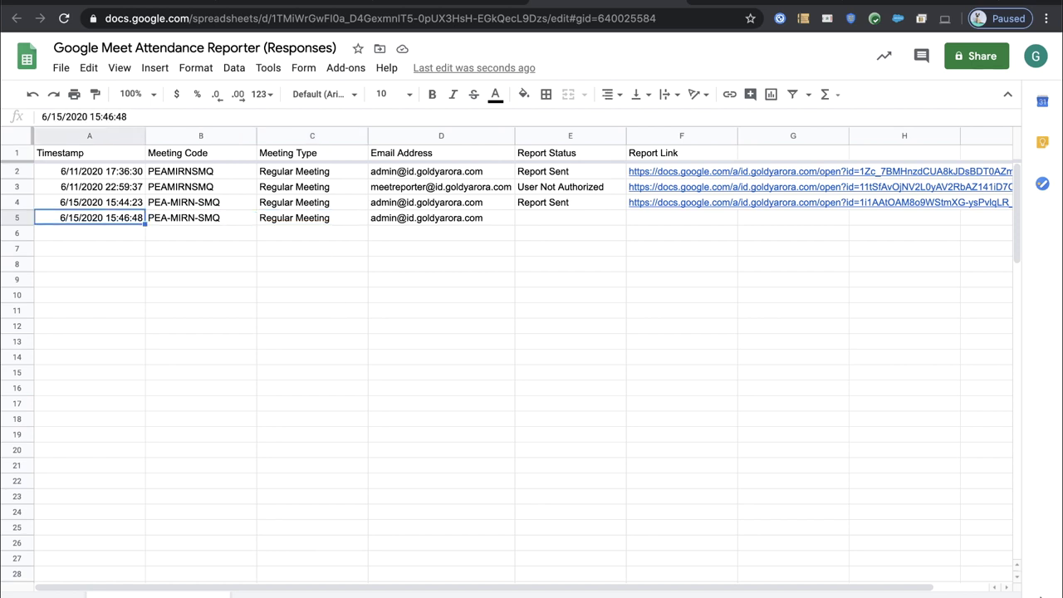
pyautogui.press('Right')
pyautogui.press('Right')
pyautogui.press('Right')
pyautogui.press('Right')
pyautogui.press('Left')
pyautogui.press('Left')
pyautogui.press('Right')
pyautogui.press('Right')
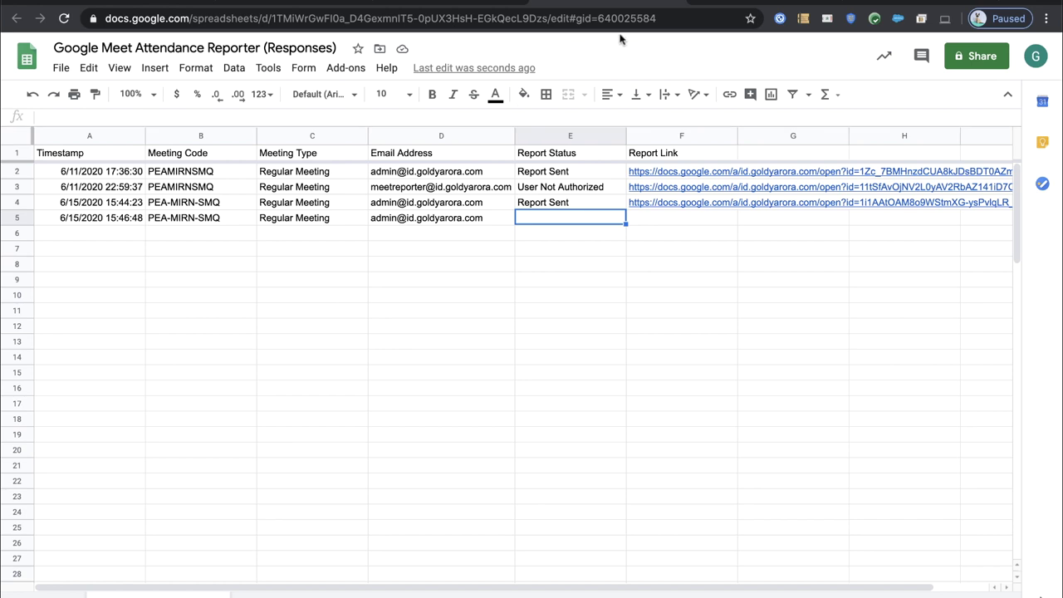
pyautogui.hotkey('ctrl', 'Tab')
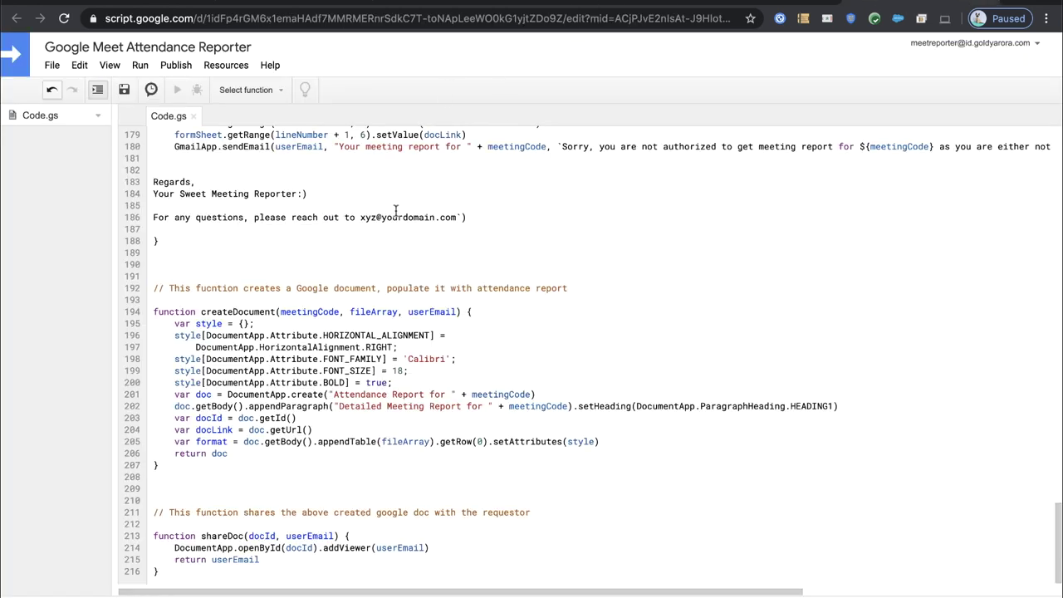
# Select getMeetAttendance in the function list and run it
pyautogui.scroll(20, 396, 210)
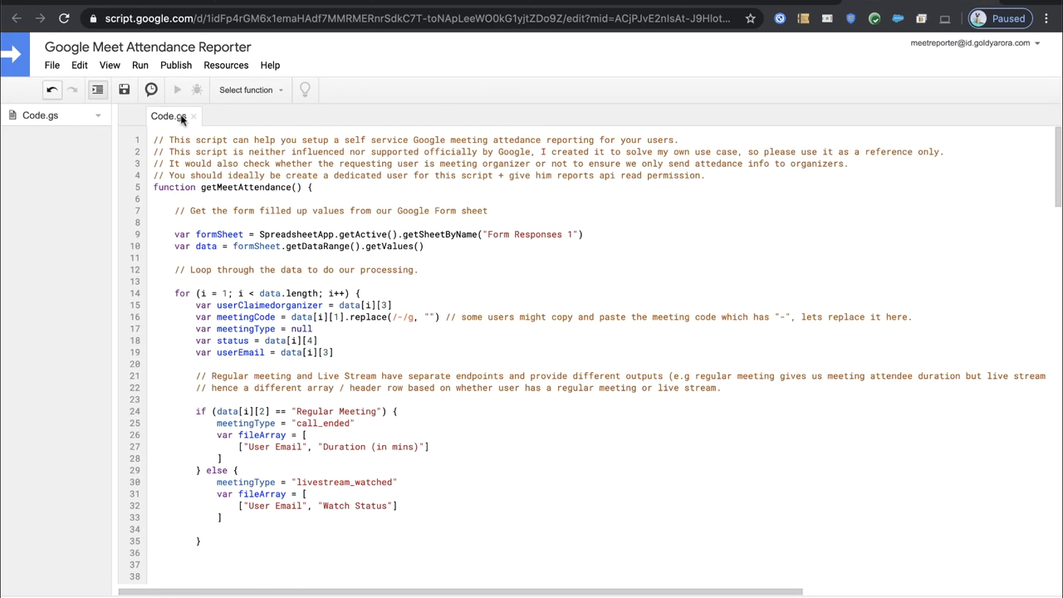
pyautogui.click(265, 90)
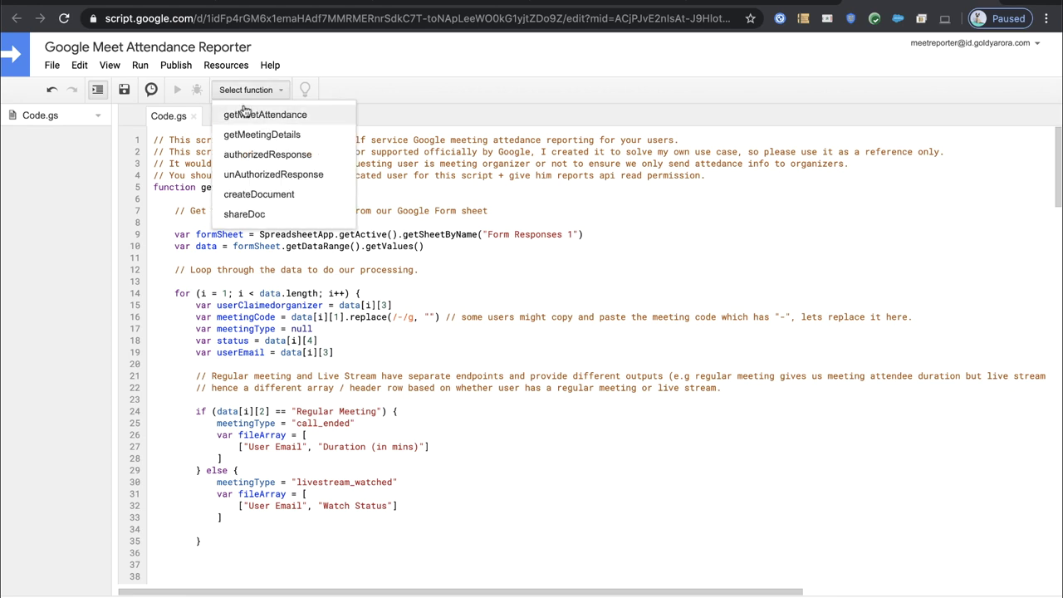
pyautogui.click(278, 117)
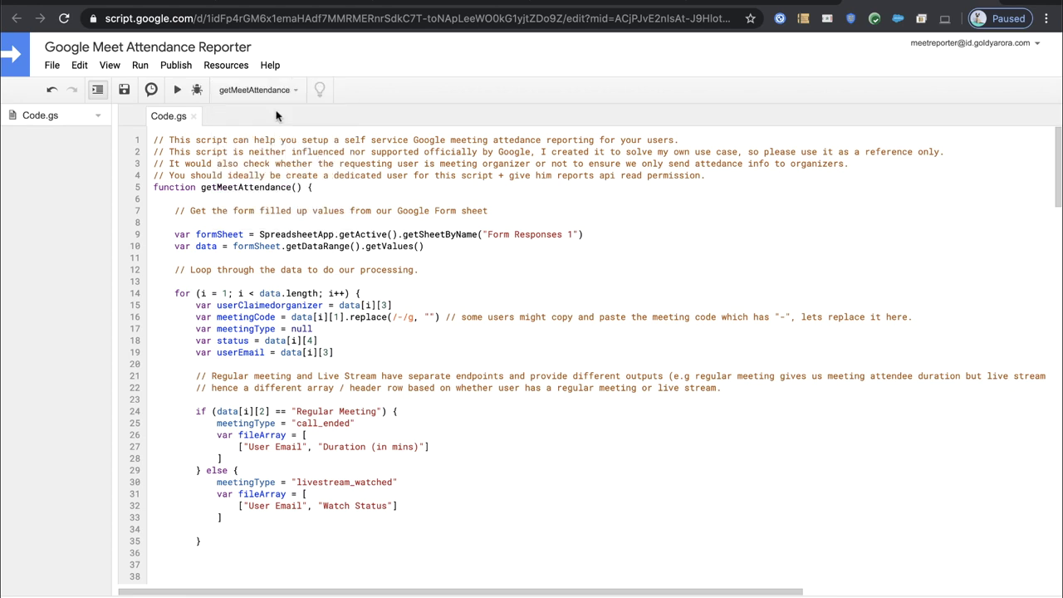
pyautogui.click(177, 90)
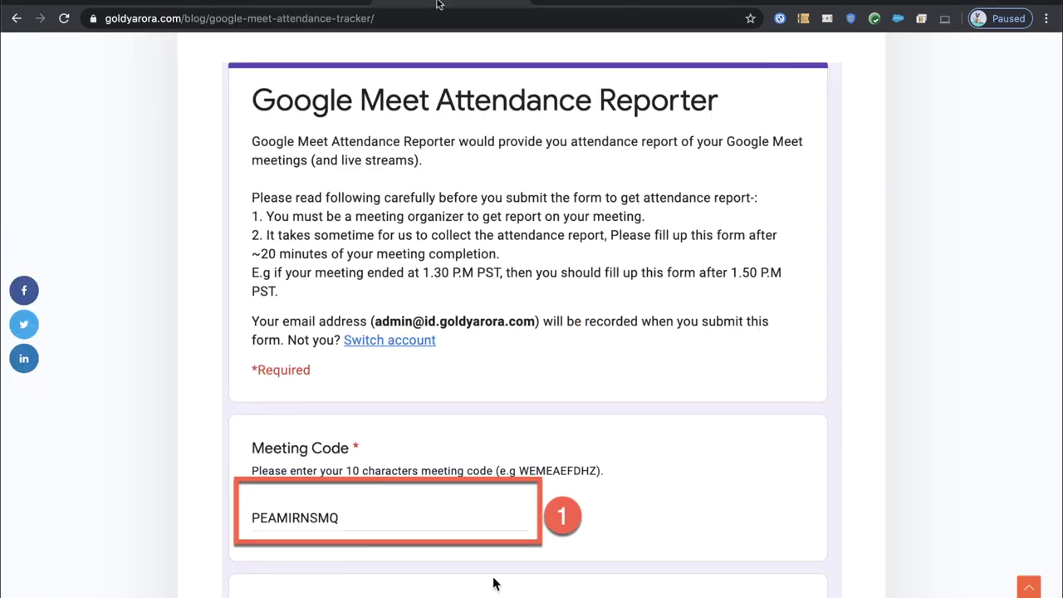
# Scroll the blog past the Allow screenshot to the sheet showing Report Status and Report Link
pyautogui.scroll(-10, 410, 356)
pyautogui.scroll(-5, 410, 361)
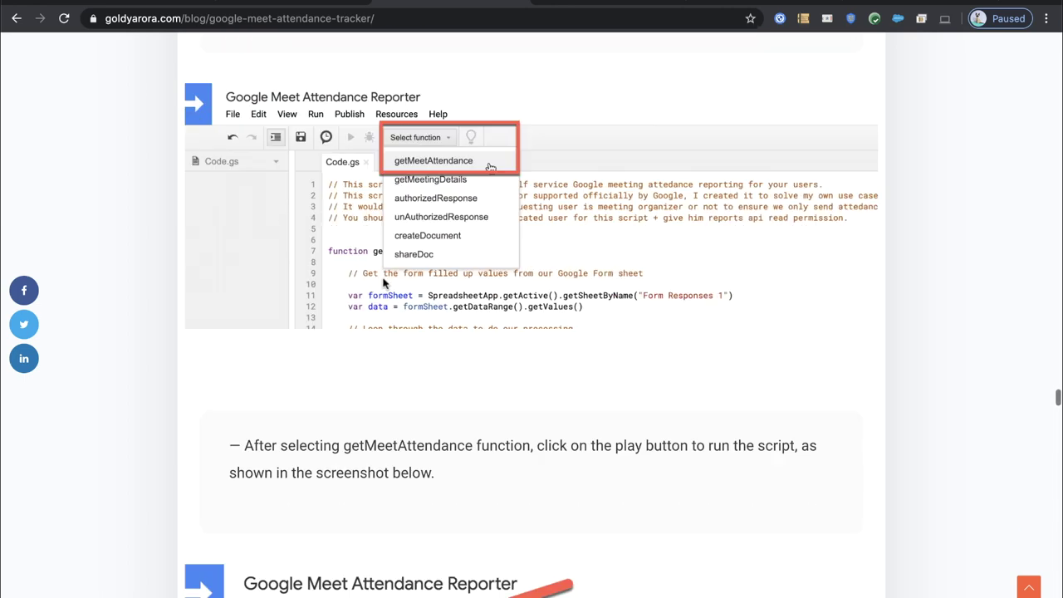
pyautogui.scroll(-2, 428, 391)
pyautogui.scroll(-3, 429, 396)
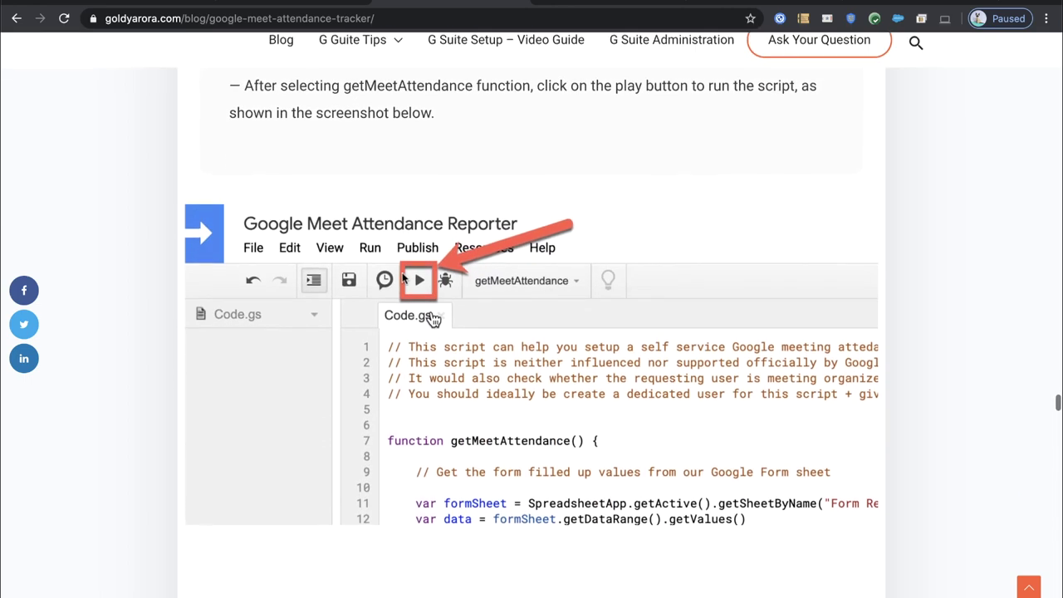
pyautogui.scroll(-3, 427, 391)
pyautogui.scroll(-8, 427, 391)
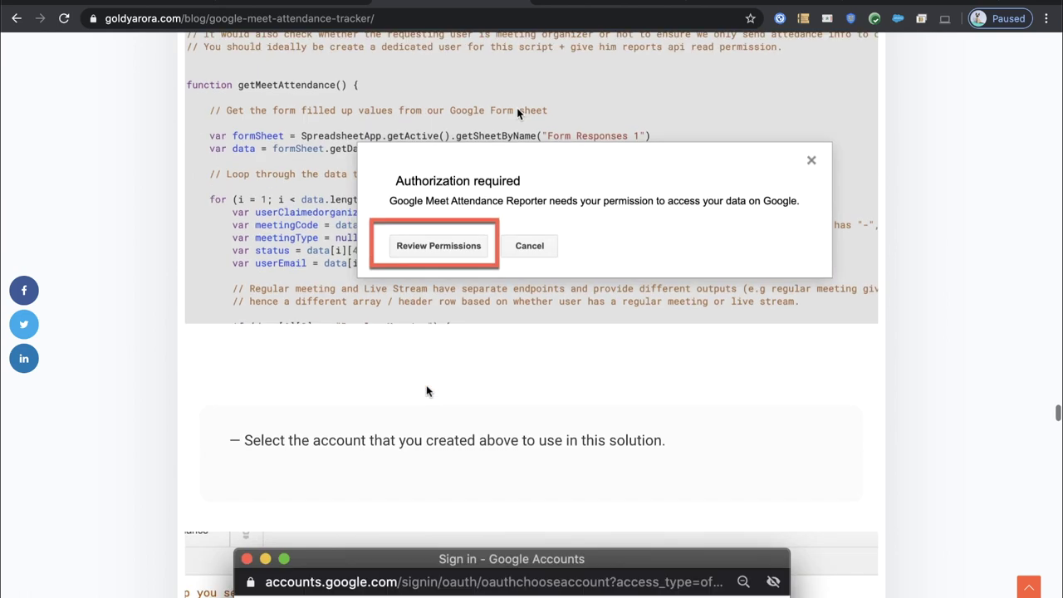
pyautogui.scroll(-6, 436, 446)
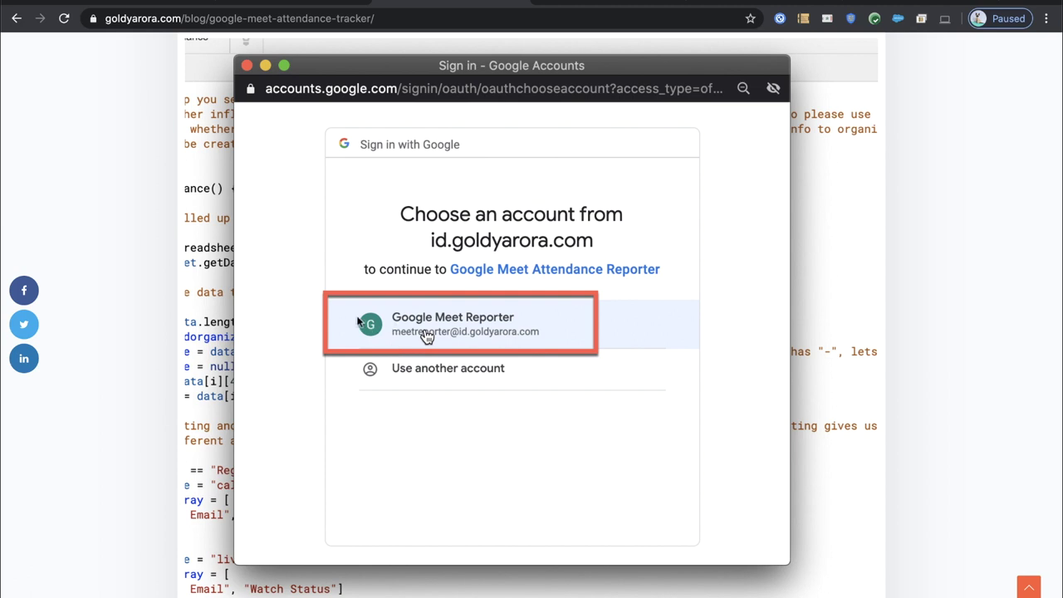
pyautogui.scroll(-10, 362, 359)
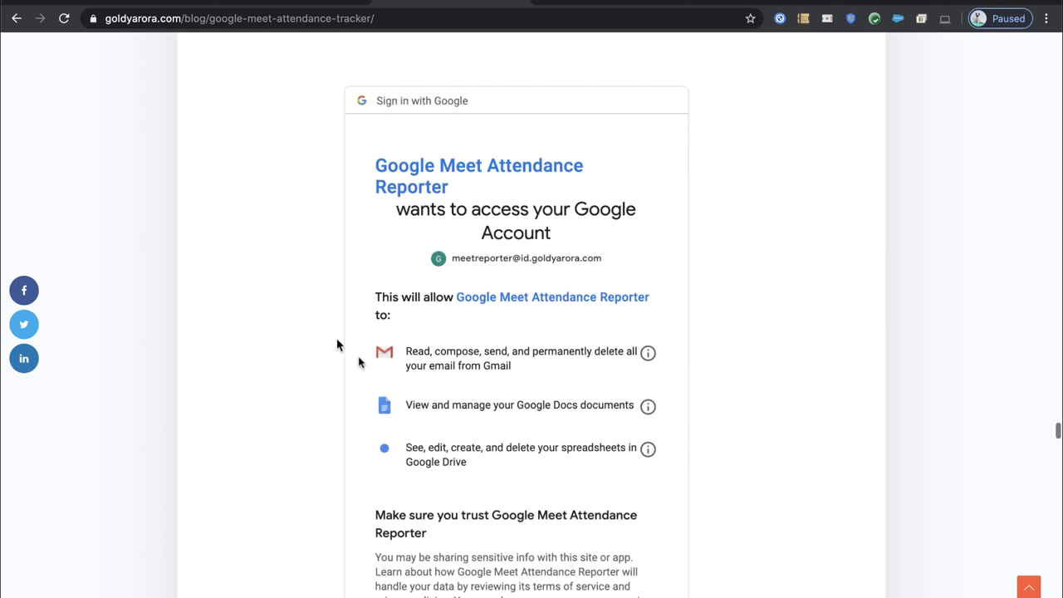
pyautogui.scroll(-1, 490, 365)
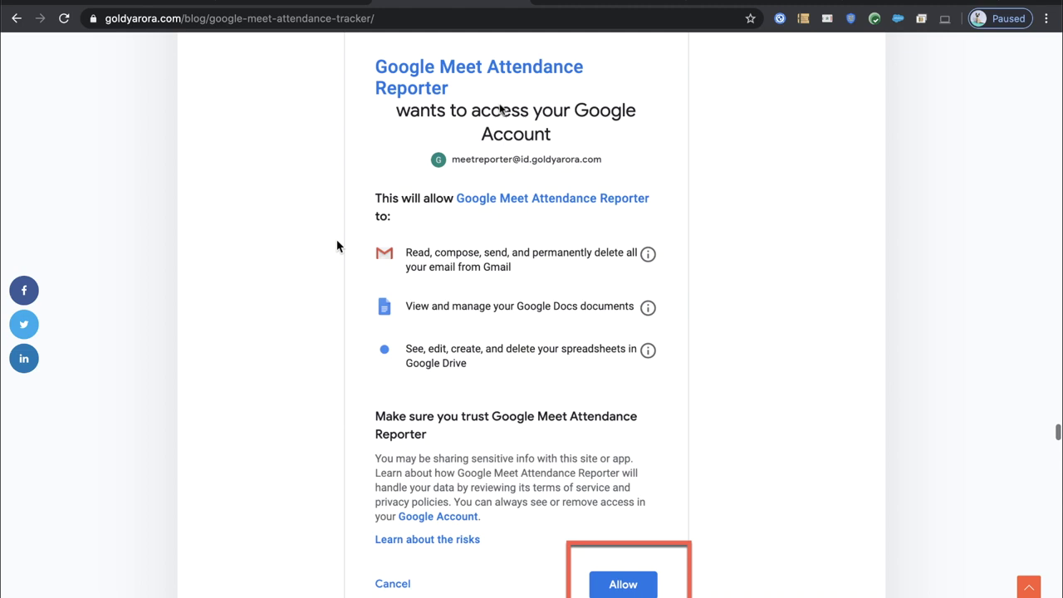
pyautogui.scroll(-7, 503, 515)
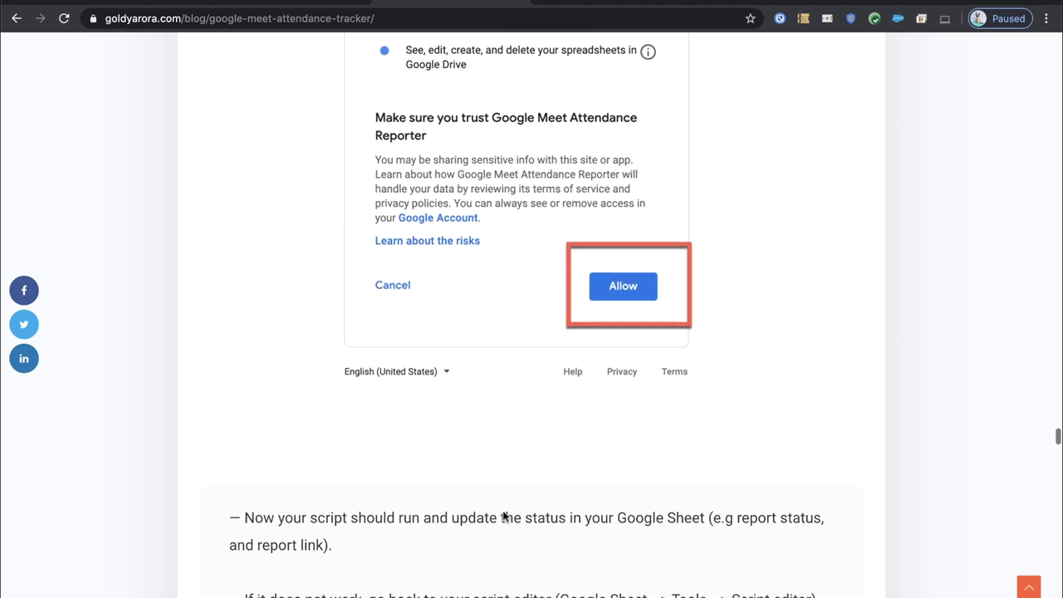
pyautogui.scroll(-3, 504, 516)
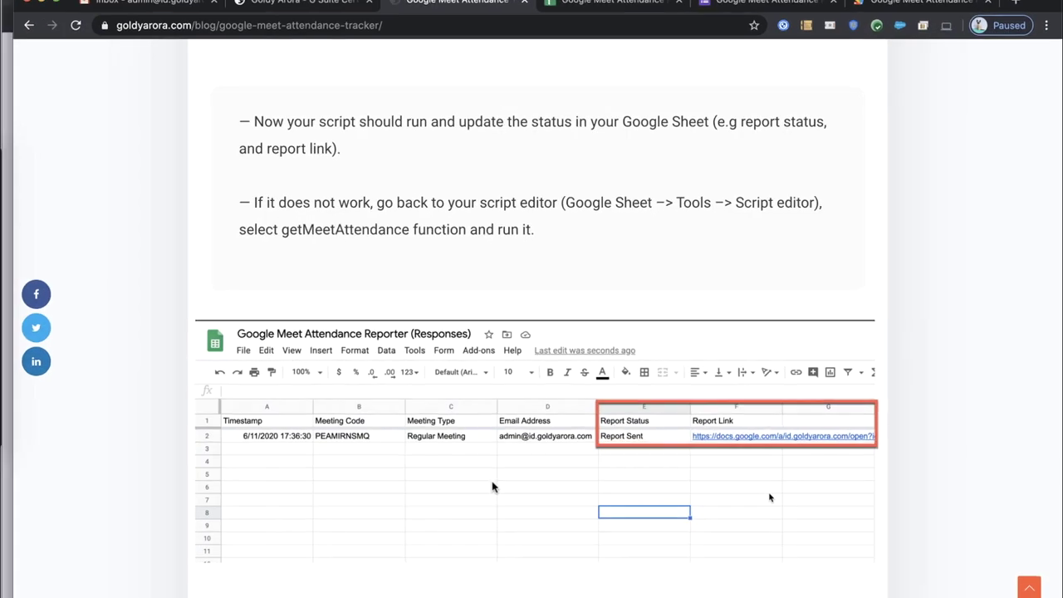
pyautogui.click(879, 3)
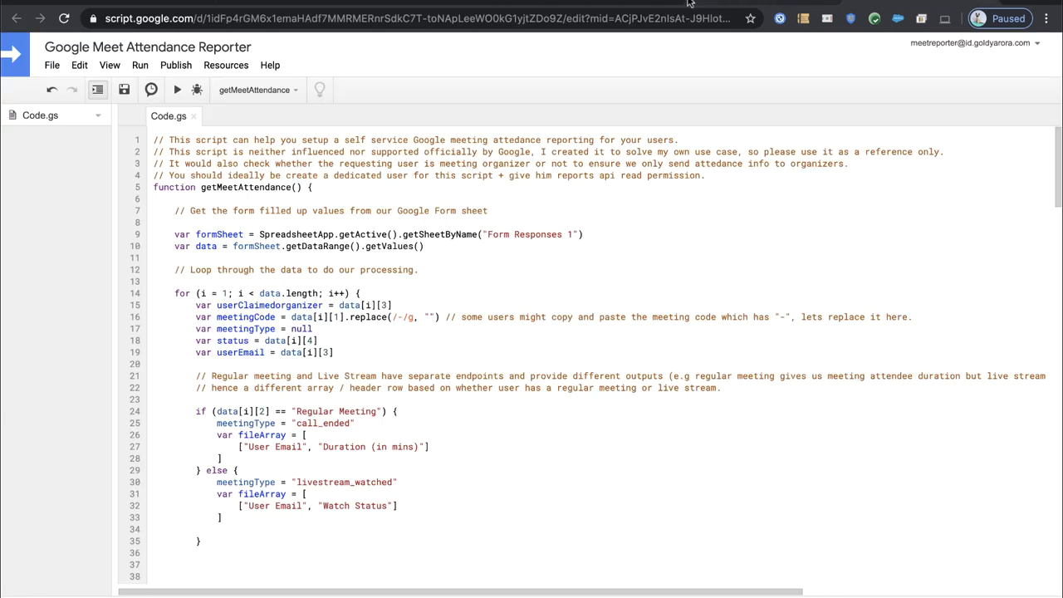
# Verify row 5 reads Report Sent and preview its report link in F5
pyautogui.click(628, 2)
pyautogui.press('Left')
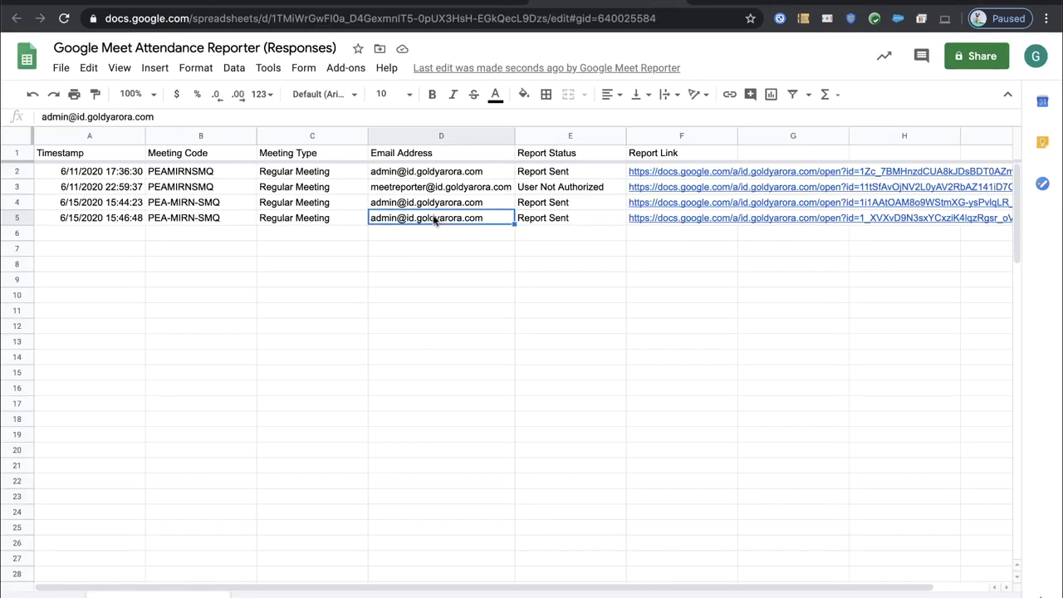
pyautogui.press('Left')
pyautogui.press('Left')
pyautogui.press('Left')
pyautogui.hotkey('shift', 'Right')
pyautogui.hotkey('shift', 'Right')
pyautogui.hotkey('shift', 'Right')
pyautogui.hotkey('shift', 'Right')
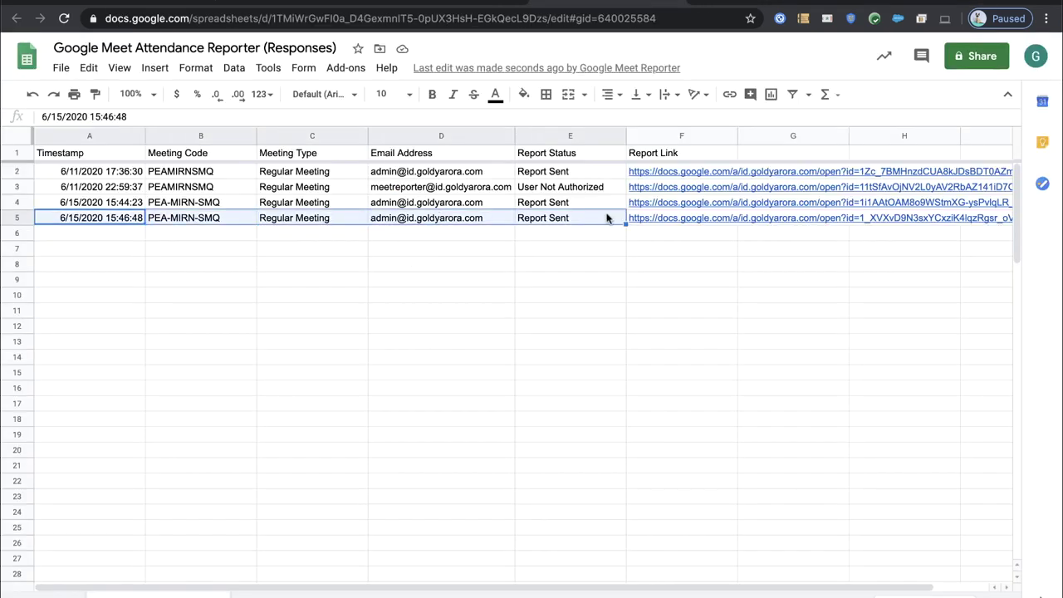
pyautogui.click(570, 223)
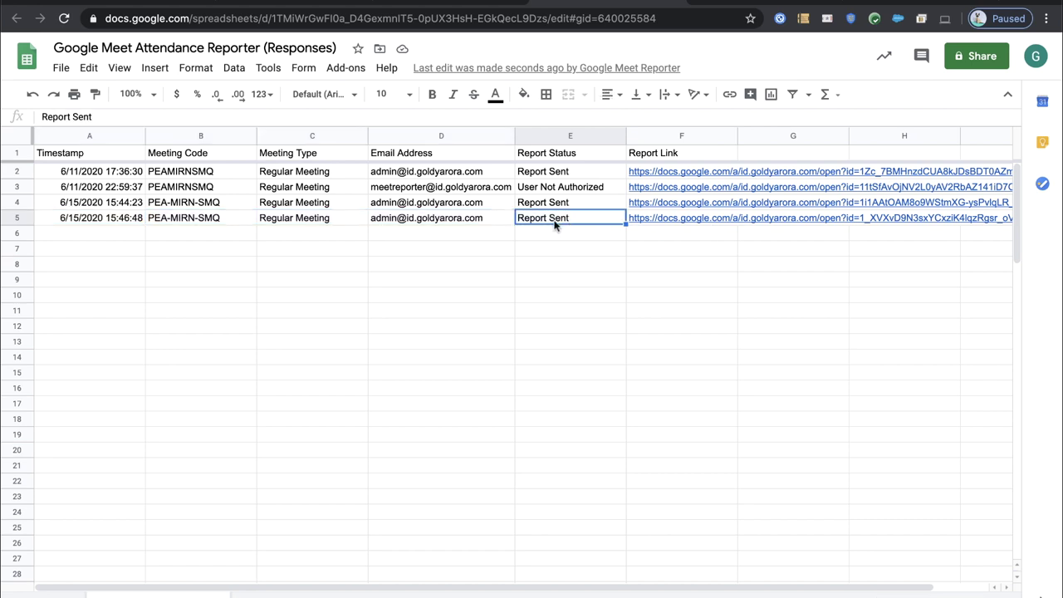
pyautogui.moveTo(645, 221)
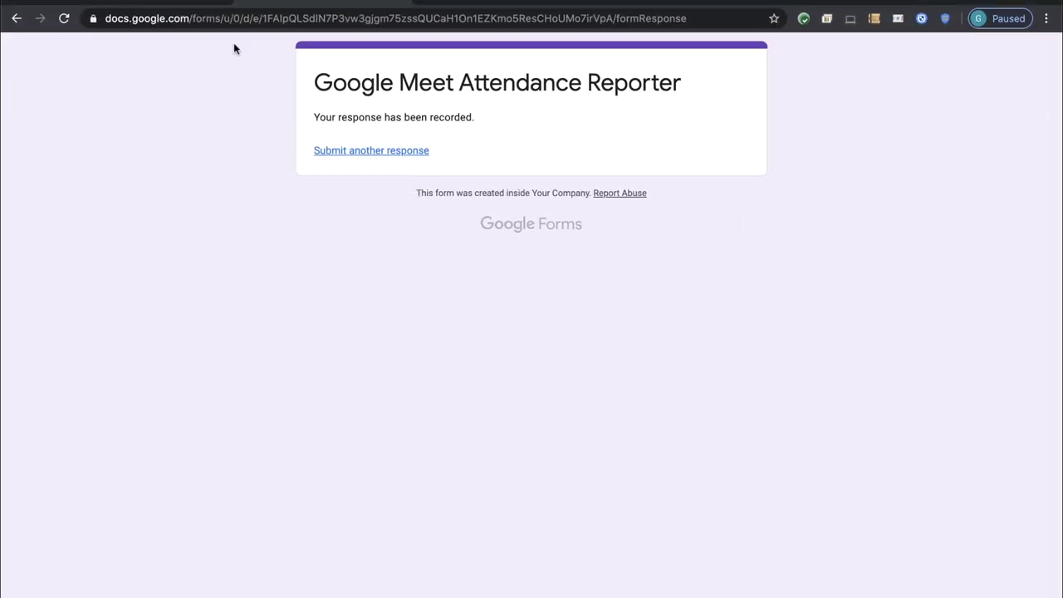
pyautogui.click(164, 3)
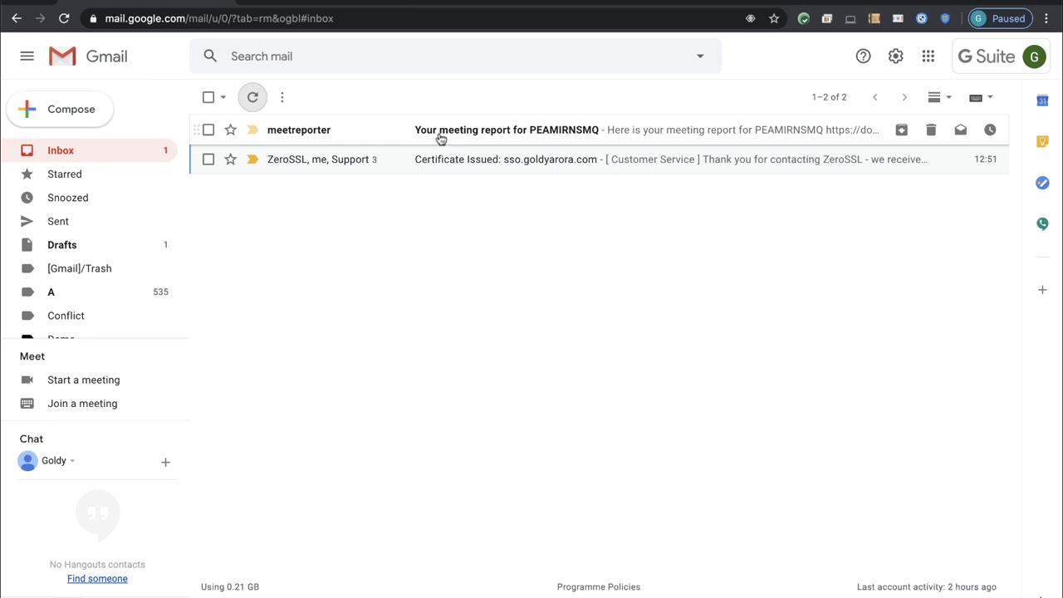
# Open the 'Your meeting report for PEAMIRNSMQ' email and follow its docs.google.com report link
pyautogui.click(352, 136)
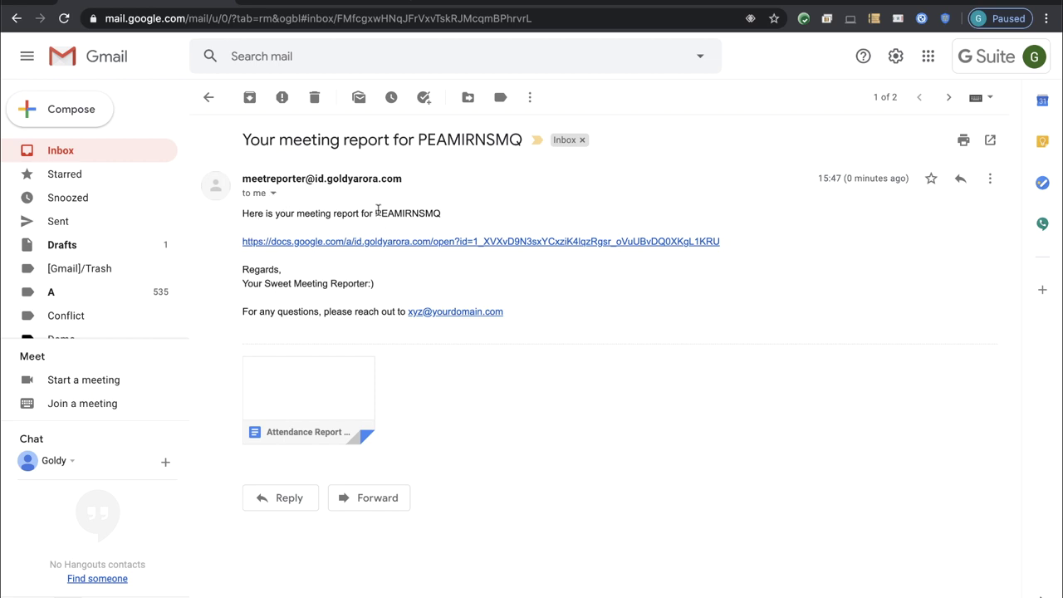
pyautogui.click(299, 244)
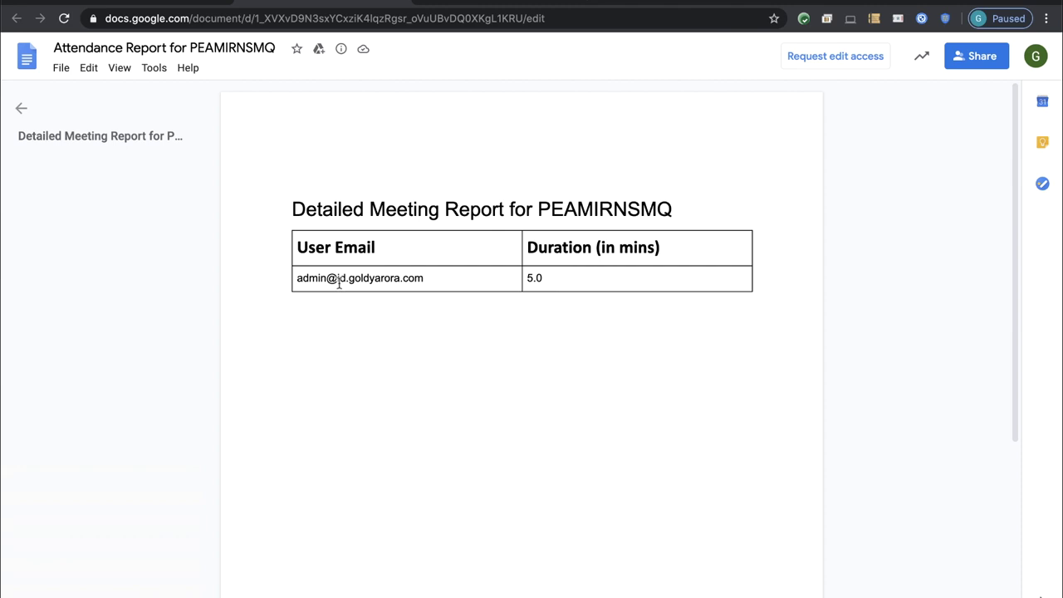
# Highlight the attendee email and the 5.0 Duration (in mins) value, then close the report
pyautogui.tripleClick(339, 284)
pyautogui.click(339, 284)
pyautogui.moveTo(527, 248); pyautogui.dragTo(658, 282)
pyautogui.click(612, 280)
pyautogui.moveTo(527, 246); pyautogui.dragTo(661, 247)
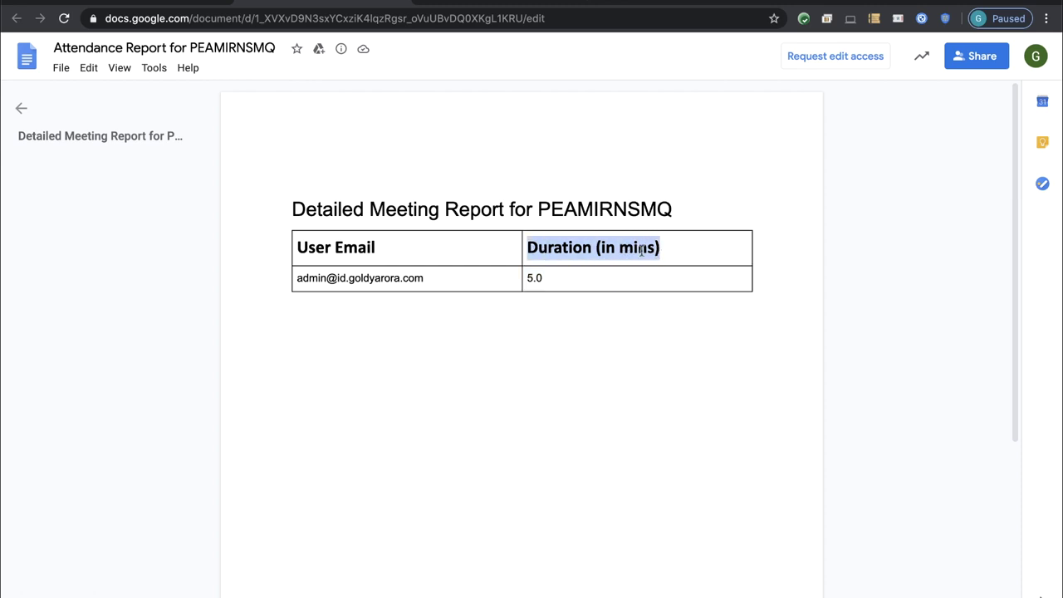
pyautogui.click(567, 282)
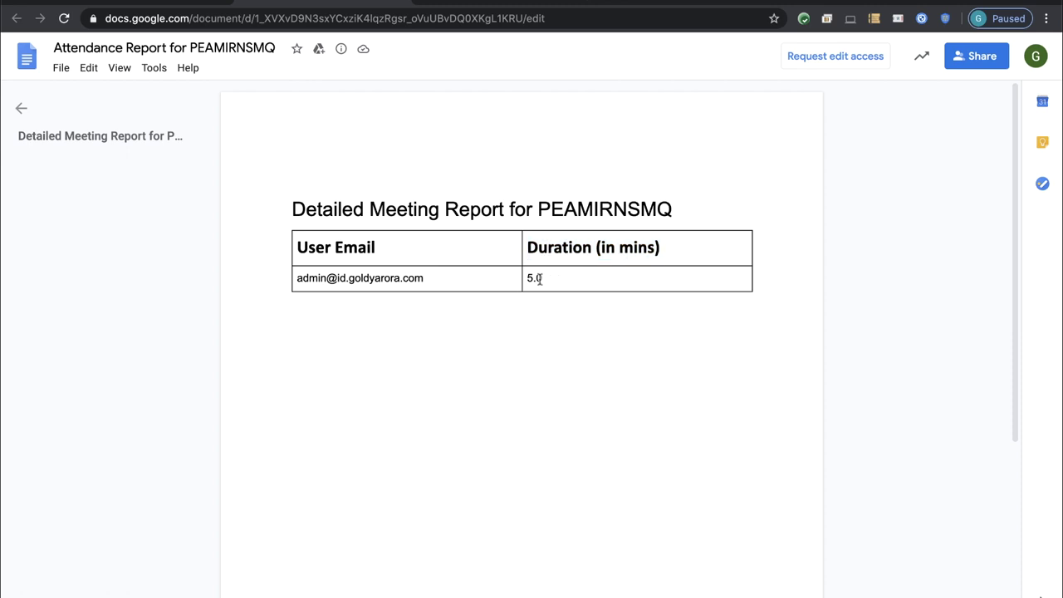
pyautogui.moveTo(532, 280); pyautogui.dragTo(603, 277)
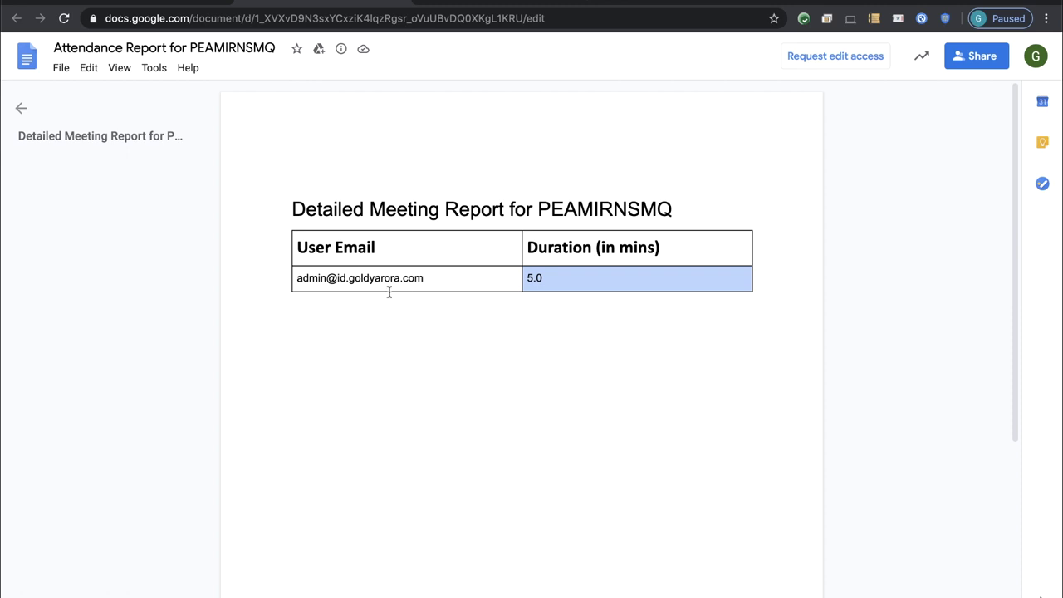
pyautogui.press('super+w')
pyautogui.click(480, 218)
pyautogui.click(519, 218)
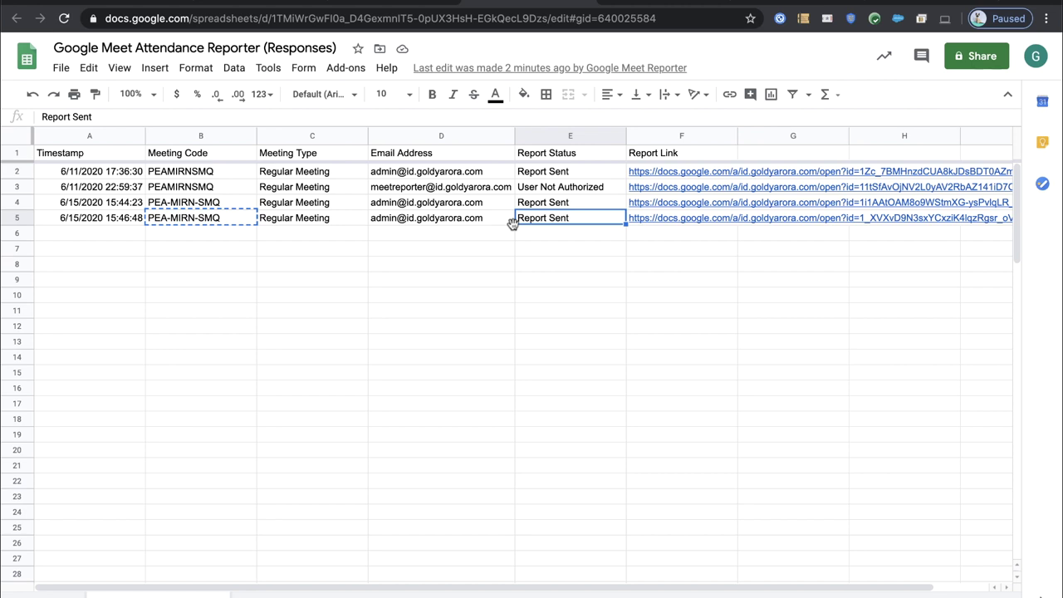
pyautogui.press('Escape')
pyautogui.click(219, 219)
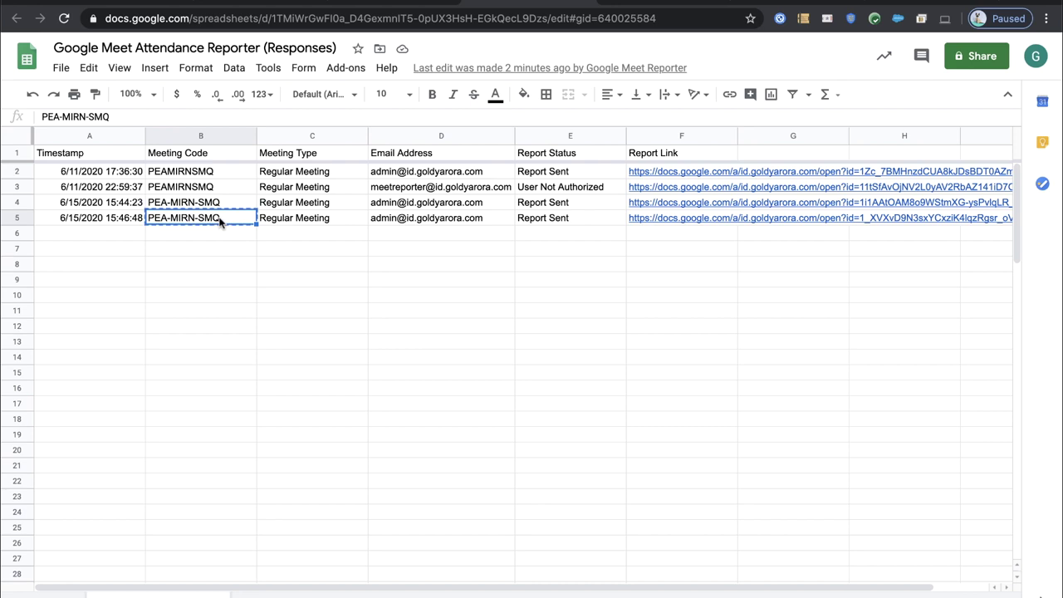
pyautogui.click(412, 223)
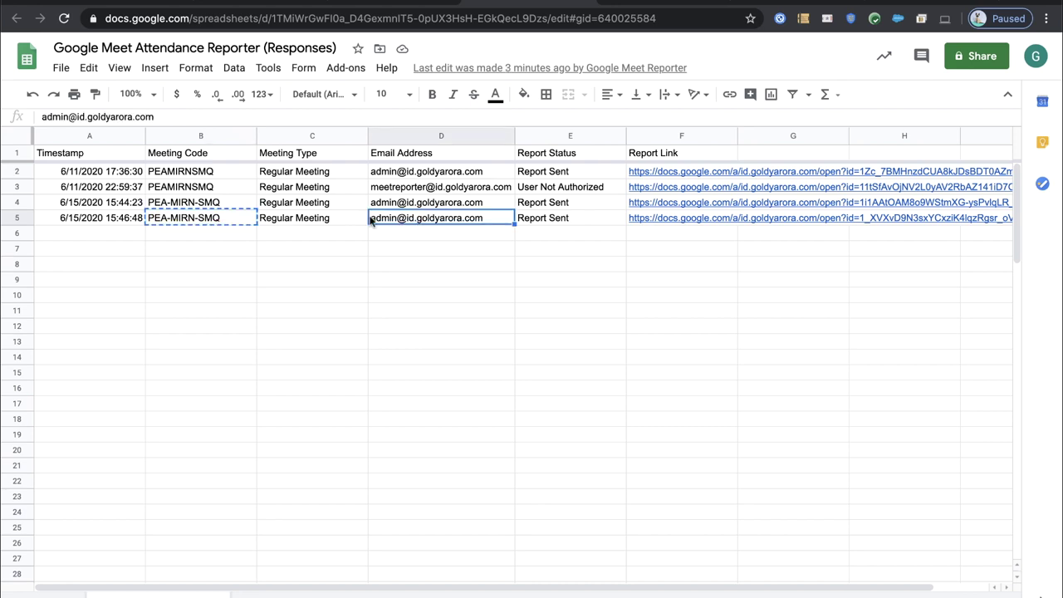
# Confirm the reporter account's Gmail inbox is empty and check which account is signed in
pyautogui.click(909, 3)
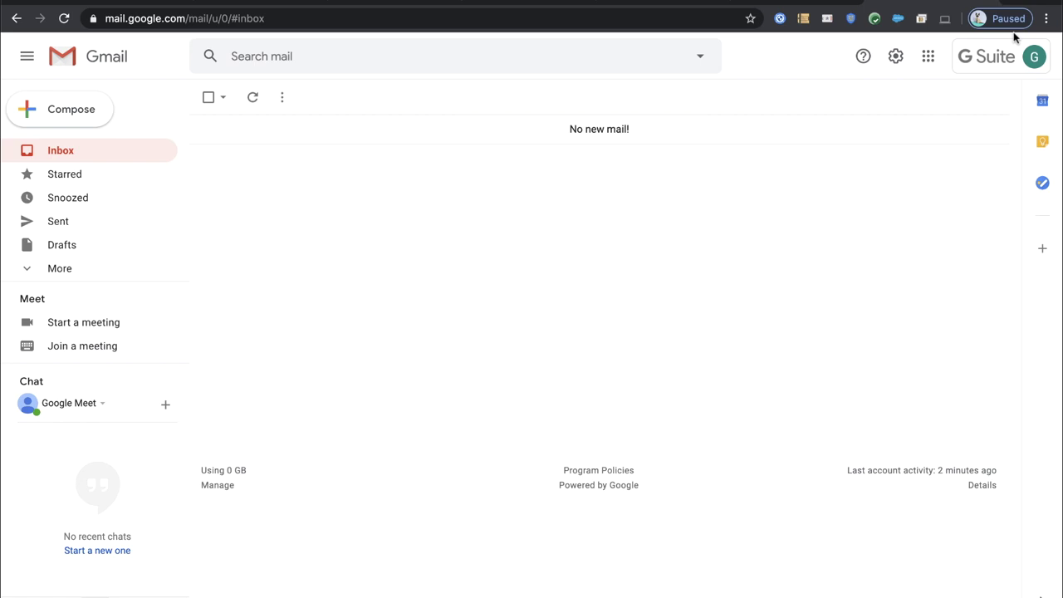
pyautogui.click(1034, 56)
pyautogui.tripleClick(860, 208)
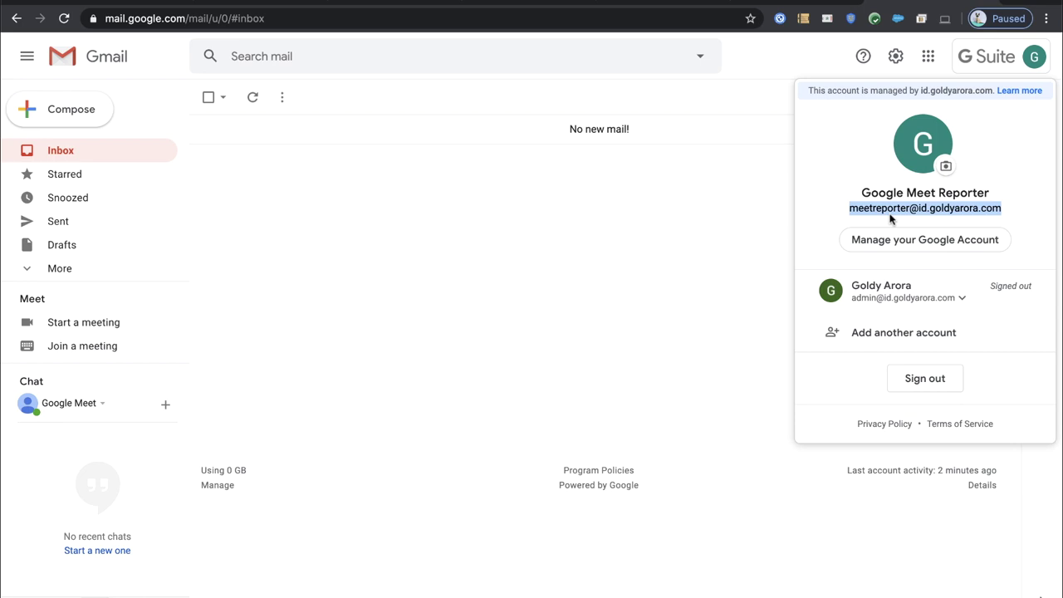
pyautogui.click(712, 232)
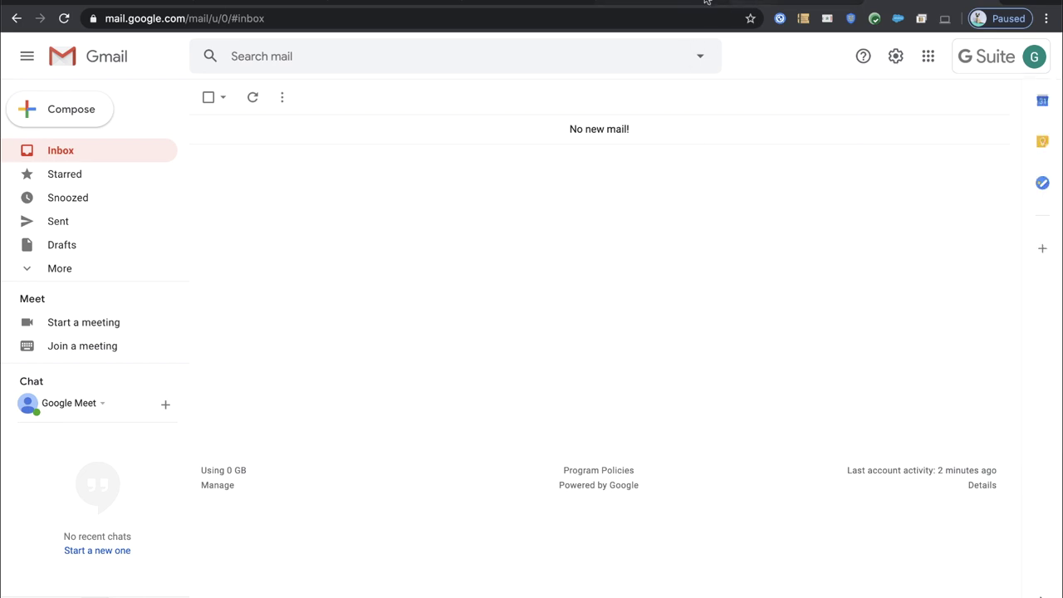
# Return to the blank attendance form and focus the Meeting Code answer
pyautogui.click(702, 3)
pyautogui.scroll(-3, 496, 285)
pyautogui.click(402, 283)
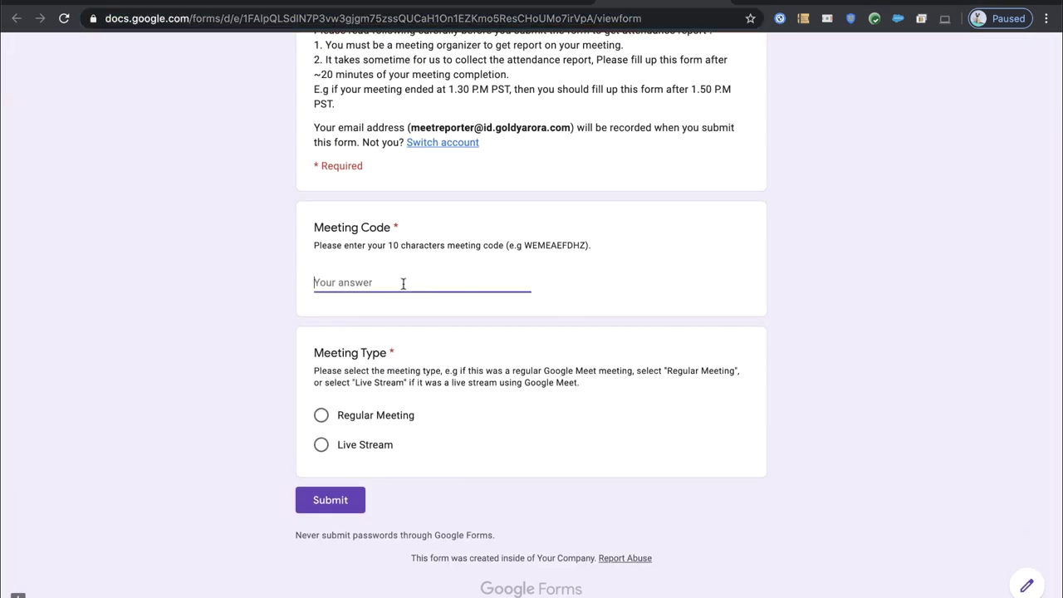
# Submit the form with meeting code PEA-MIRN-SMQ and meeting type Regular Meeting
pyautogui.hotkey('ctrl', 'v')
pyautogui.doubleClick(437, 128)
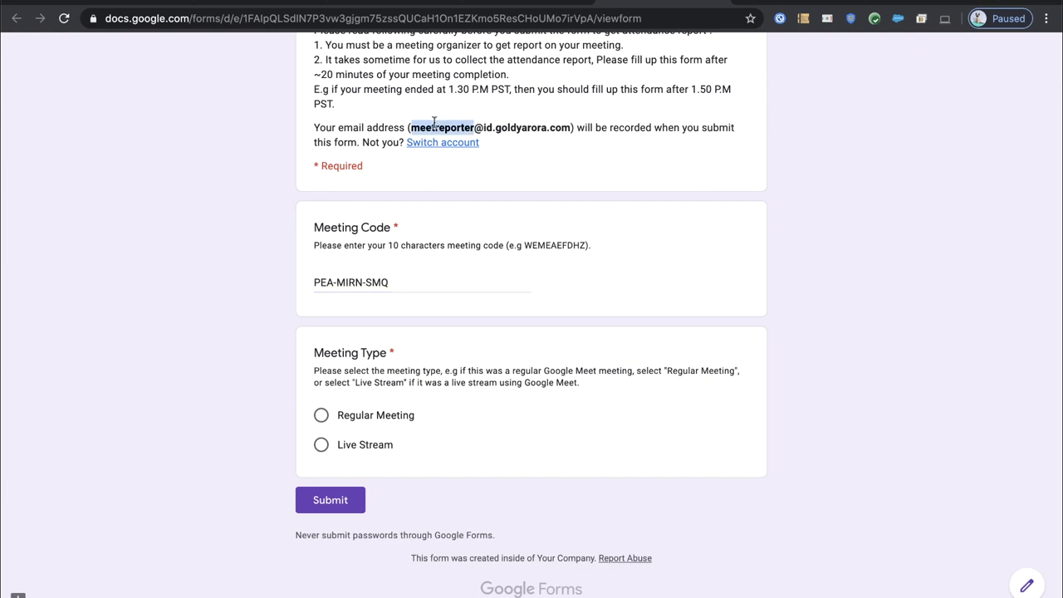
pyautogui.click(321, 415)
pyautogui.click(331, 500)
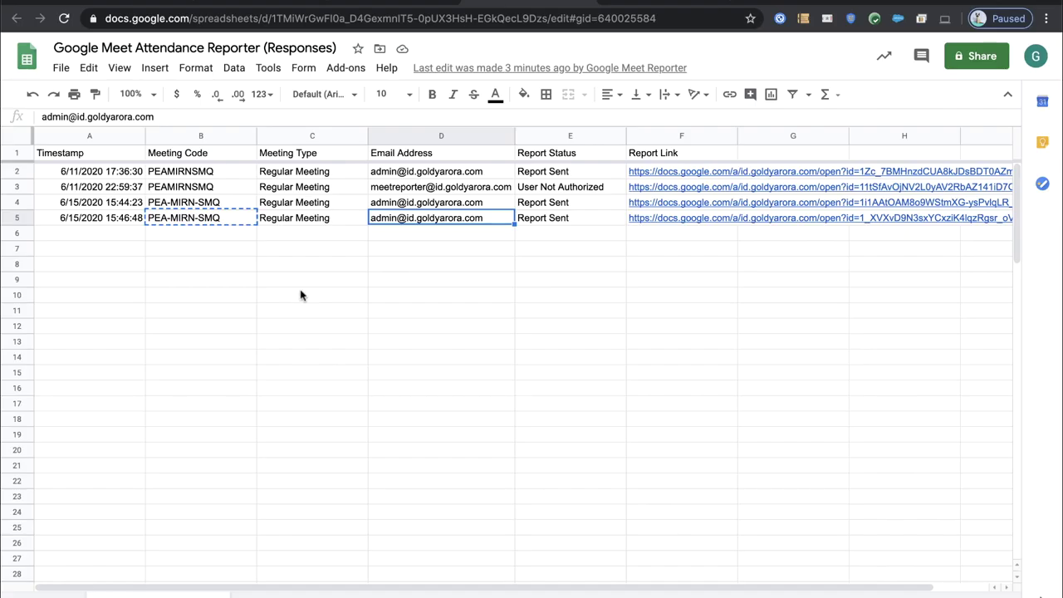
# Reload the responses sheet and check the new row 6 response and its email
pyautogui.click(461, 243)
pyautogui.press('Escape')
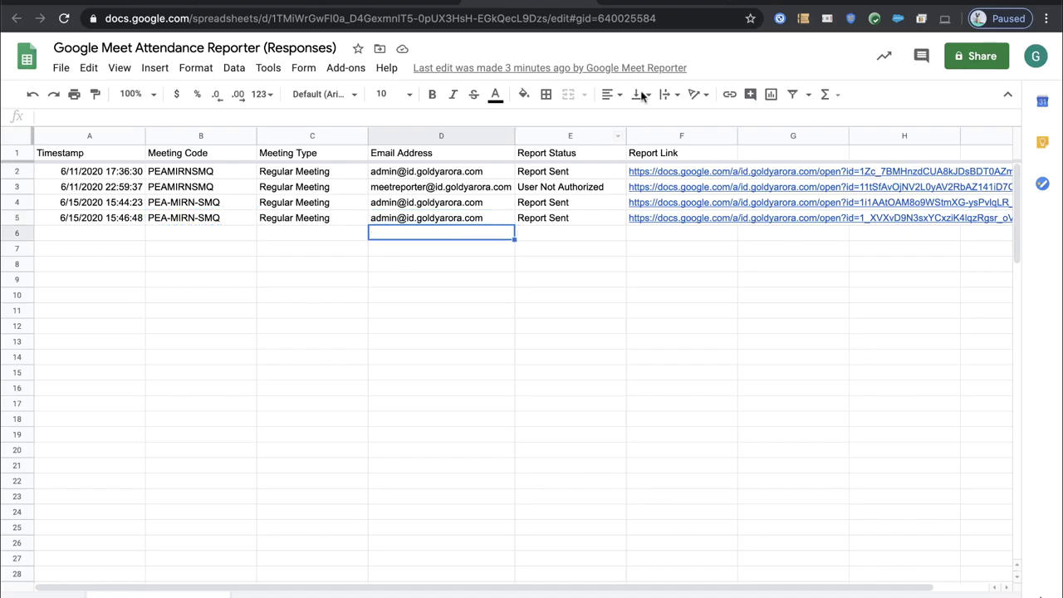
pyautogui.click(70, 18)
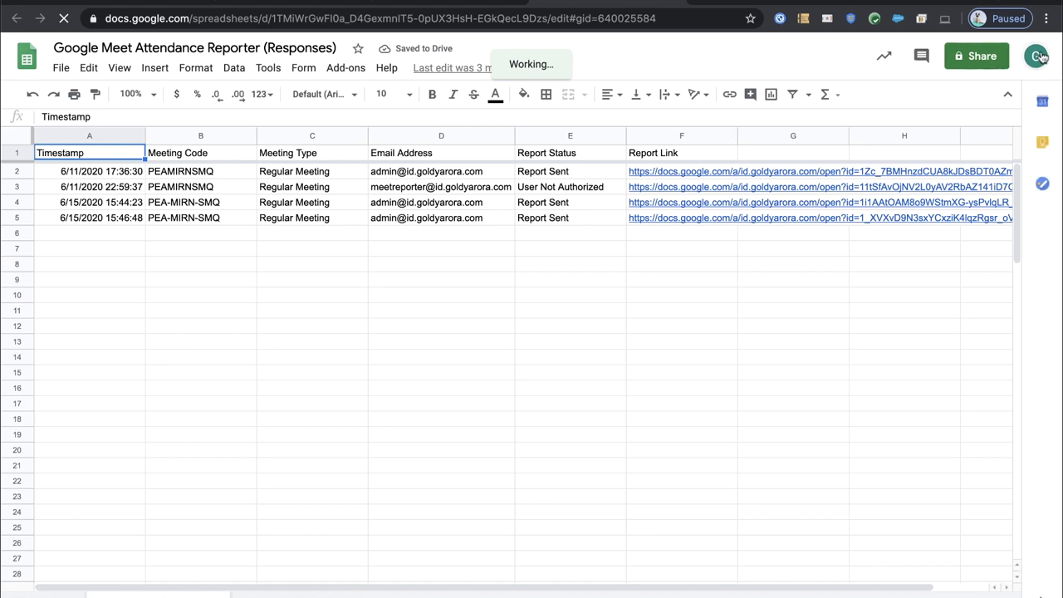
pyautogui.click(1038, 57)
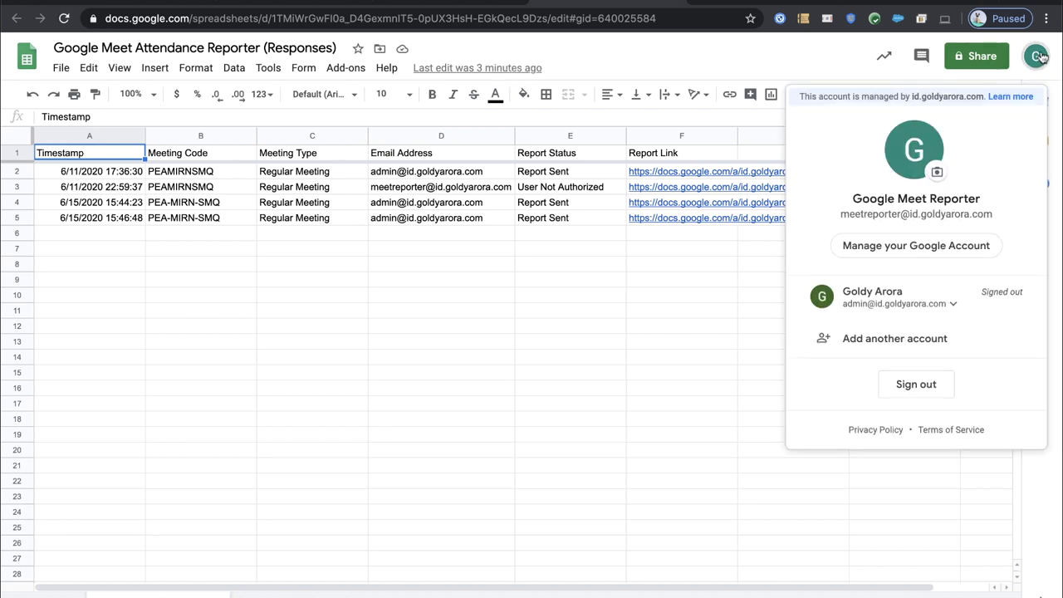
pyautogui.click(1038, 57)
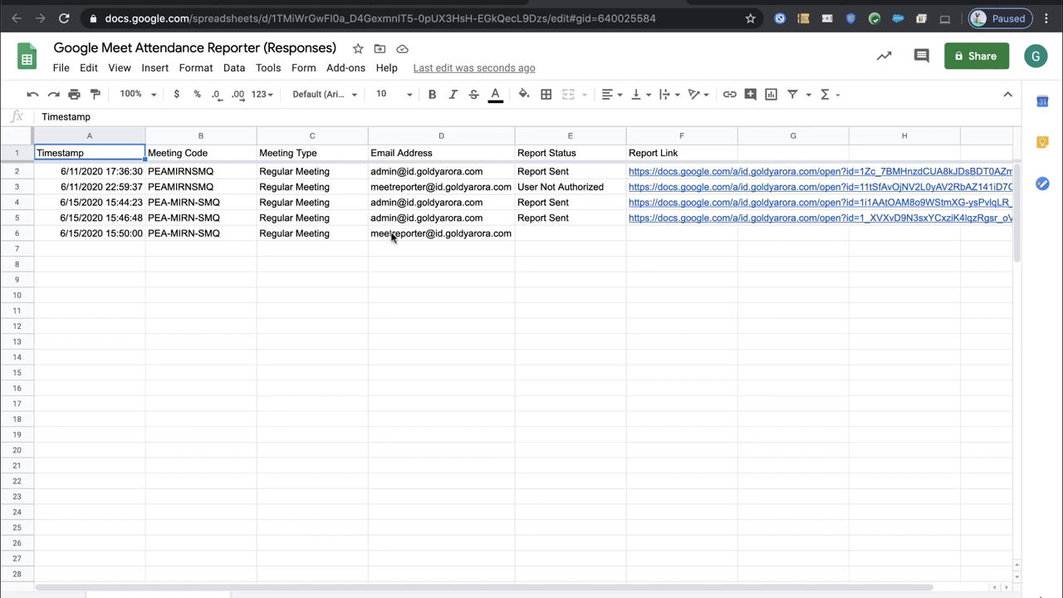
pyautogui.click(449, 241)
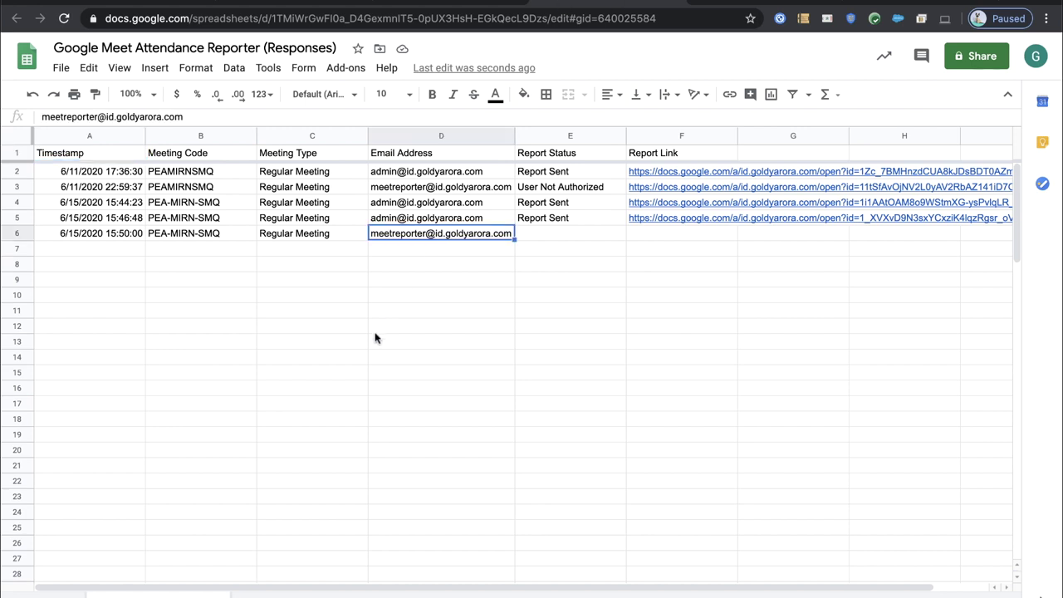
# Open the responses sheet's script editor and dismiss the V8 runtime notice
pyautogui.press('Left')
pyautogui.press('Left')
pyautogui.press('Left')
pyautogui.press('Right')
pyautogui.press('Right')
pyautogui.press('Right')
pyautogui.press('Right')
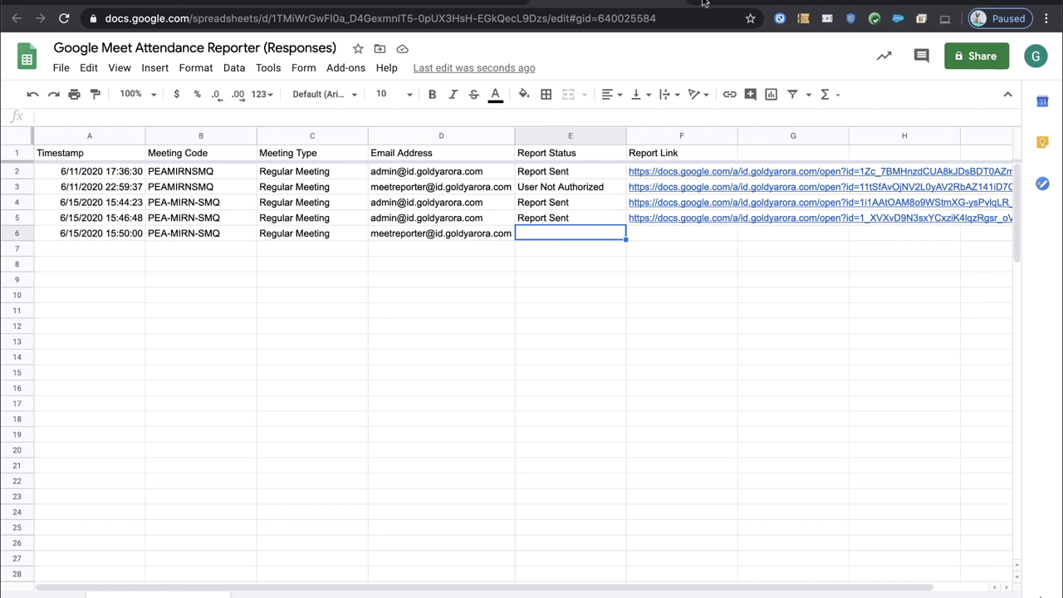
pyautogui.click(303, 70)
pyautogui.click(280, 73)
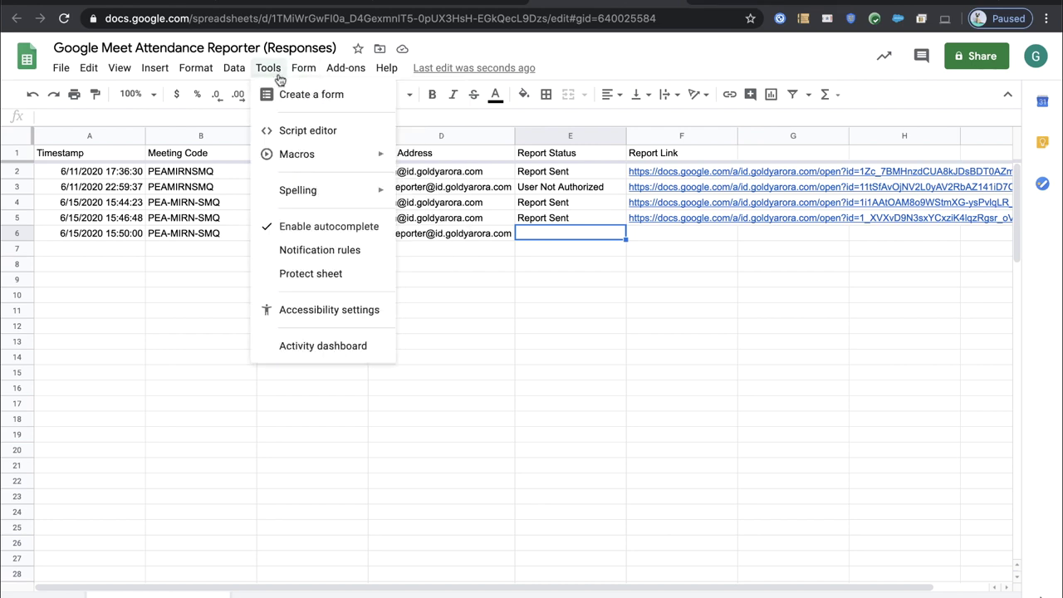
pyautogui.click(286, 133)
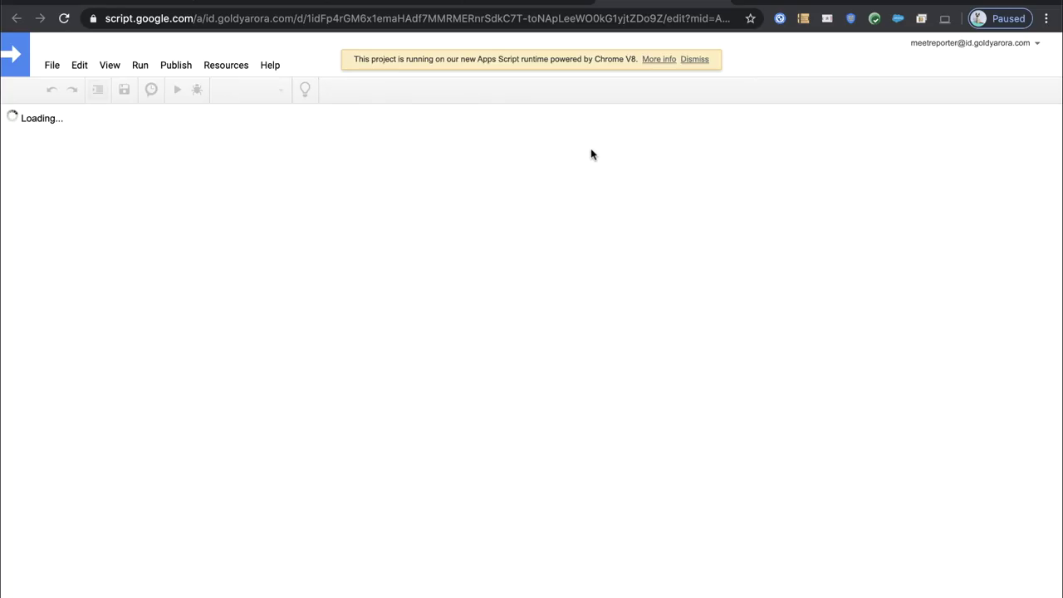
pyautogui.click(695, 59)
# Run the getMeetAttendance function from the Select function dropdown
pyautogui.click(225, 66)
pyautogui.click(225, 90)
pyautogui.click(241, 110)
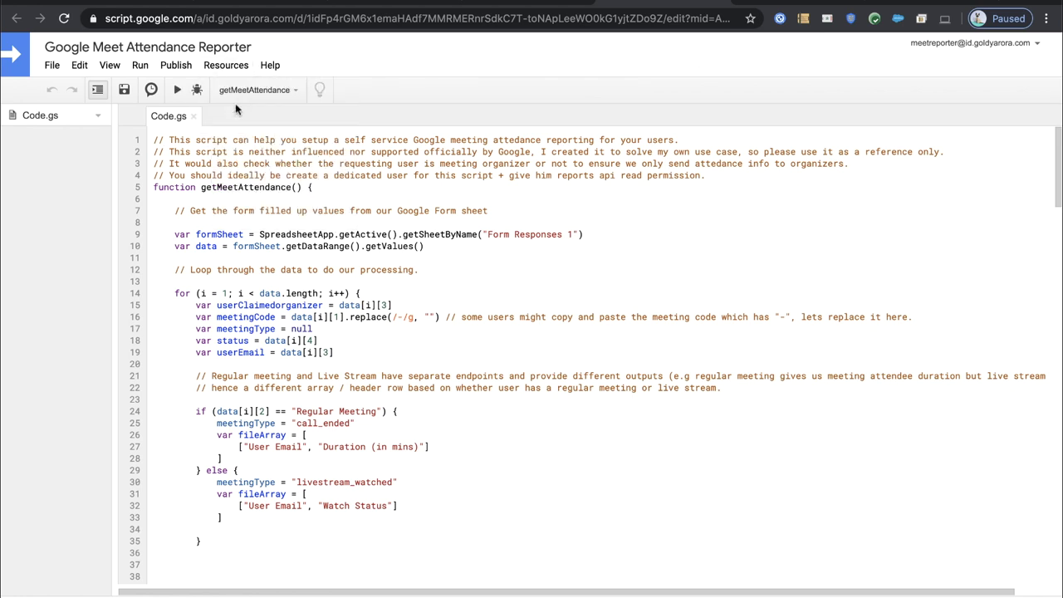
pyautogui.click(177, 90)
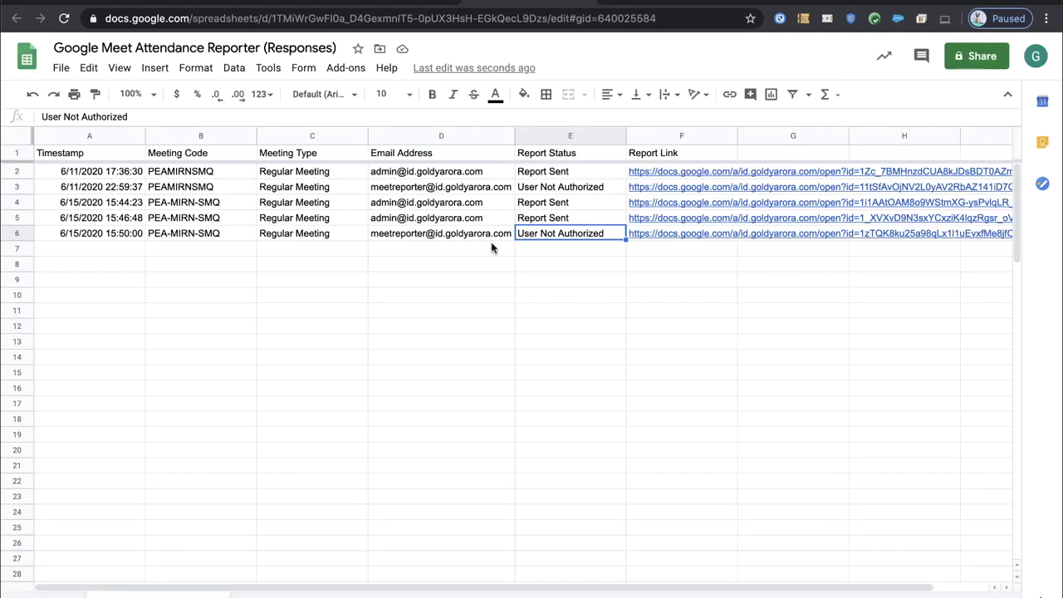
# Check that row 6's Report Status reads User Not Authorized, then switch to Gmail
pyautogui.click(493, 241)
pyautogui.click(535, 241)
pyautogui.click(457, 240)
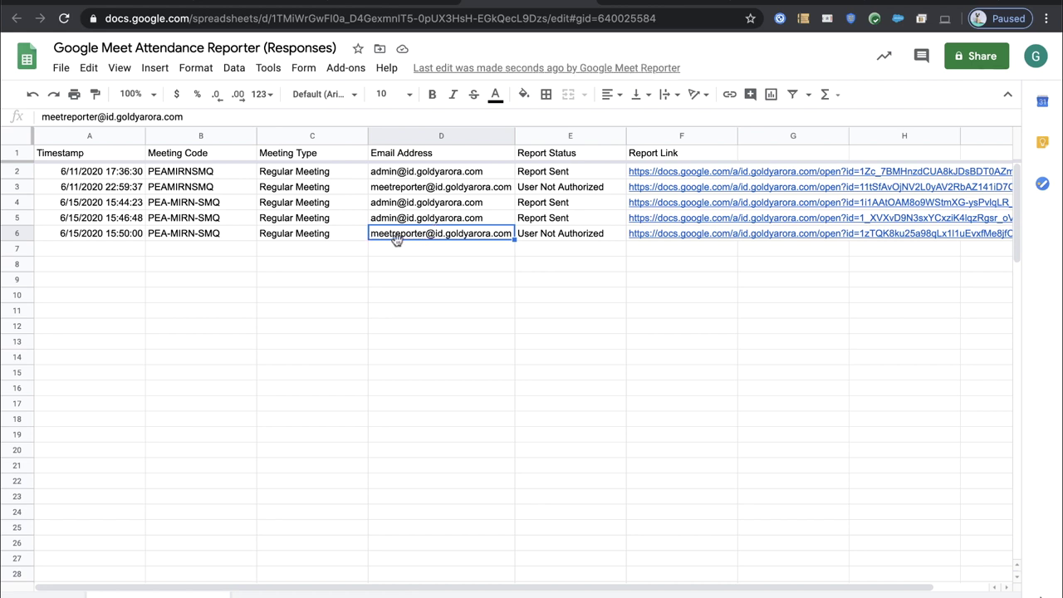
pyautogui.hotkey('ctrl', 'Tab')
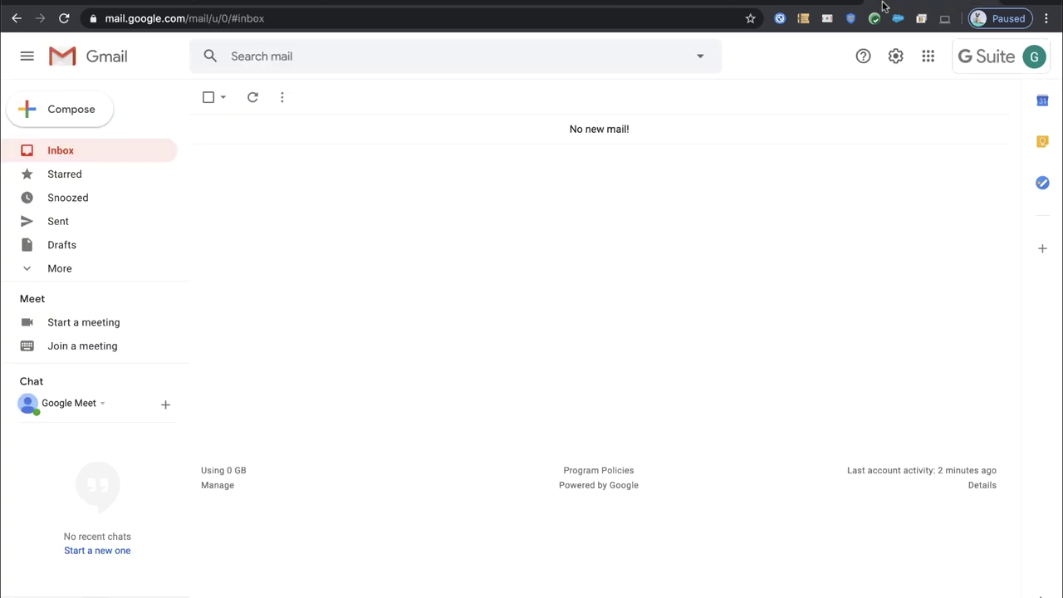
# Refresh the inbox, read the PEAMIRNSMQ not-authorized report email, and return to the script
pyautogui.click(253, 98)
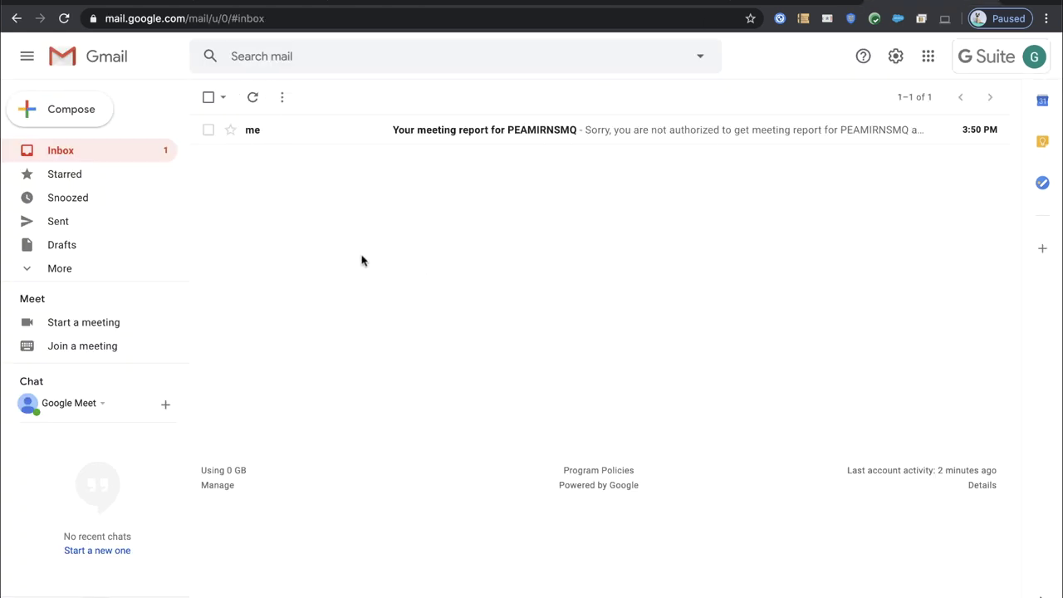
pyautogui.click(301, 138)
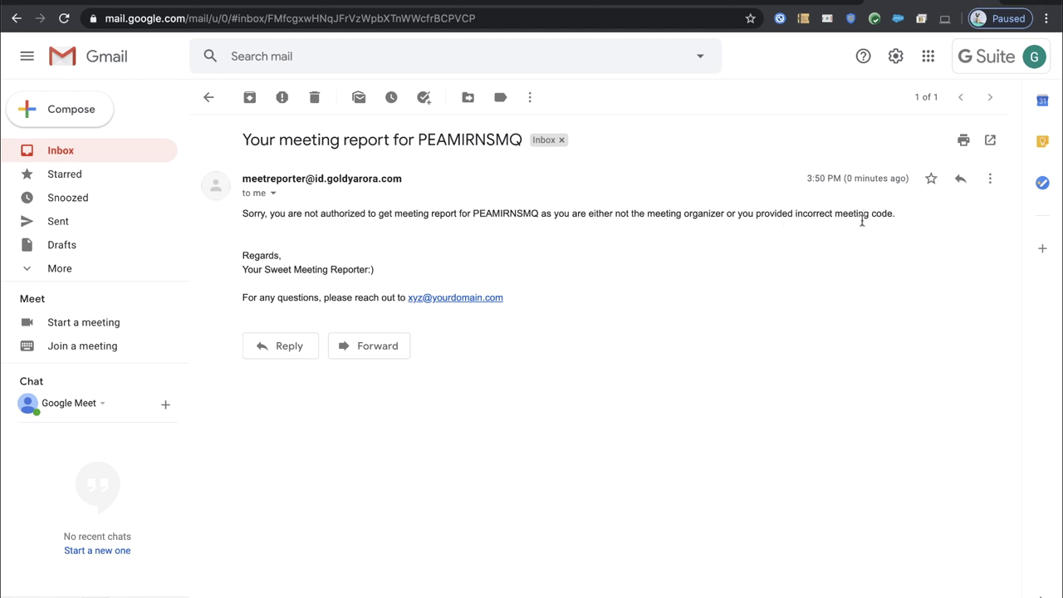
pyautogui.moveTo(515, 300); pyautogui.dragTo(406, 290)
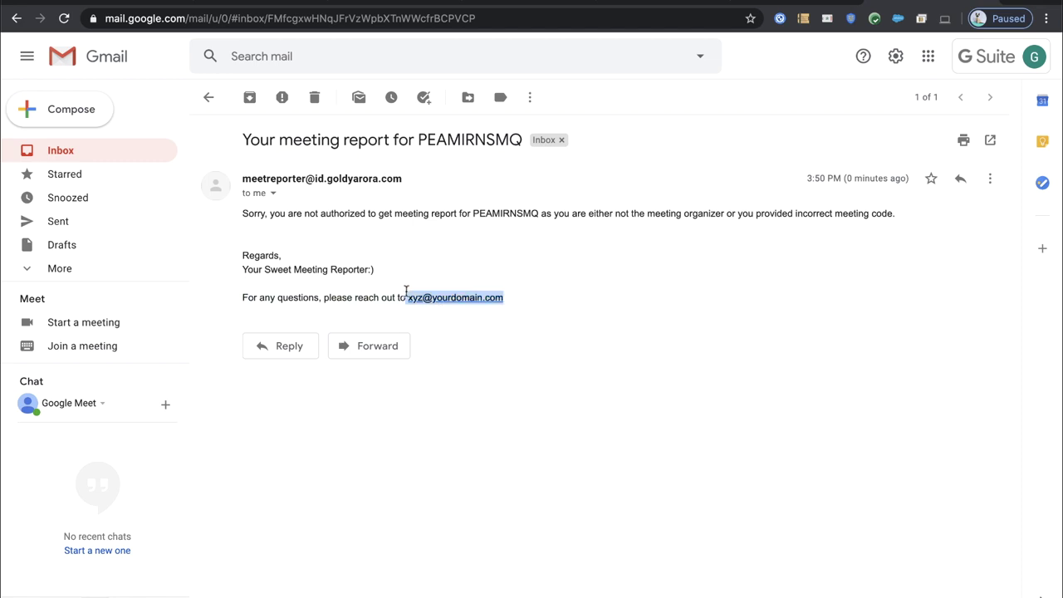
pyautogui.click(446, 267)
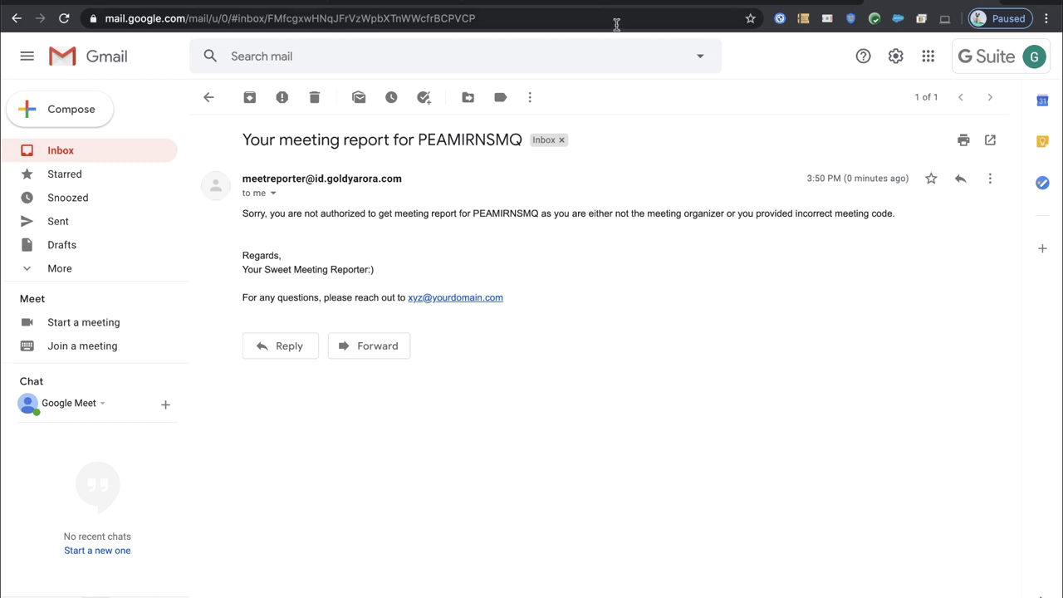
pyautogui.click(631, 2)
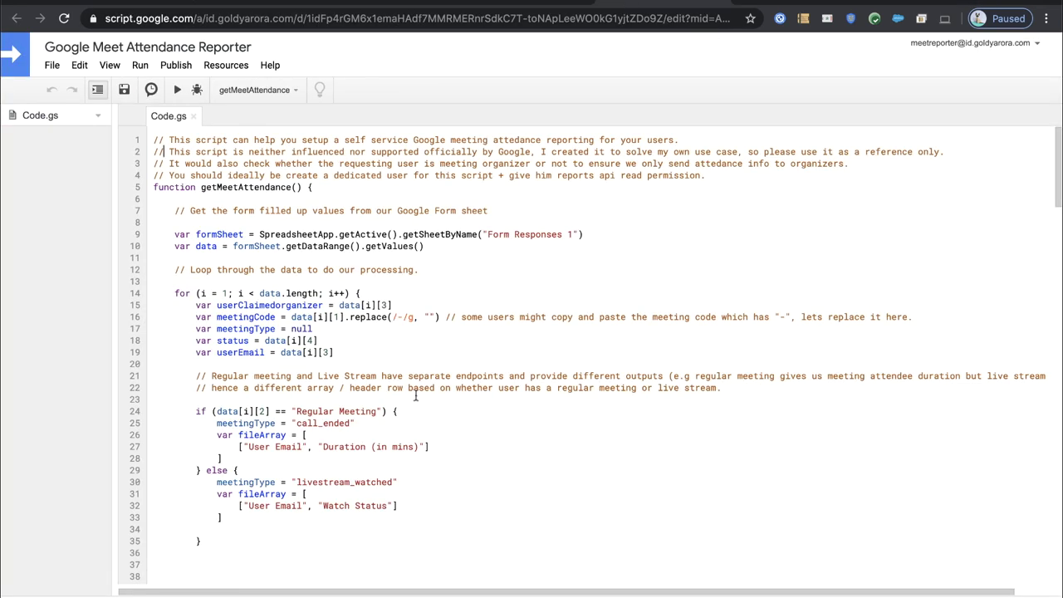
# Walk through columns A–D, Timestamp to Email Address, and the row 2–3 values
pyautogui.click(525, 5)
pyautogui.click(251, 391)
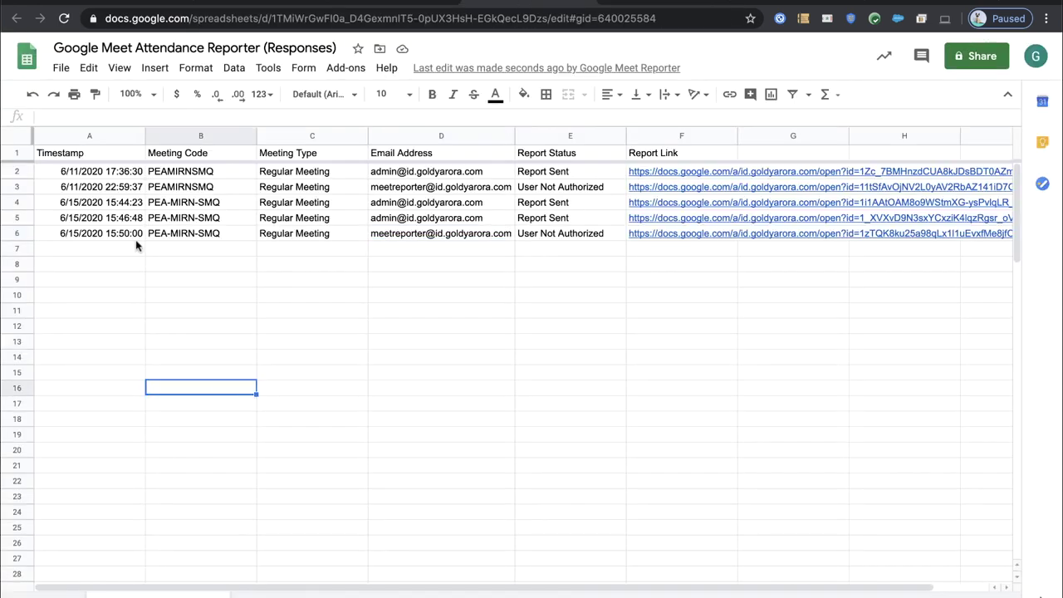
pyautogui.click(105, 134)
pyautogui.click(188, 140)
pyautogui.click(311, 171)
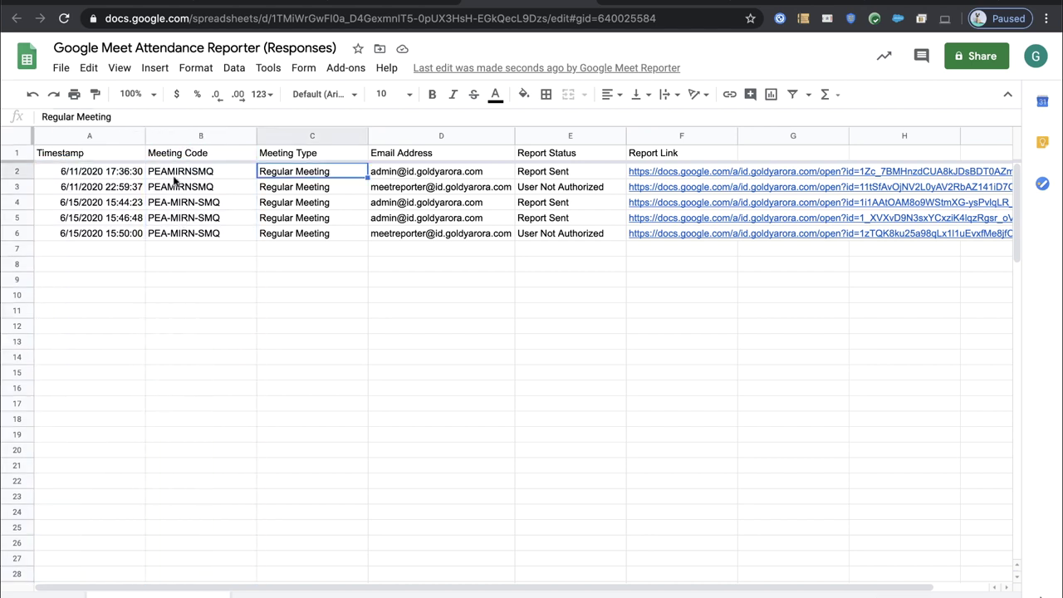
pyautogui.click(77, 136)
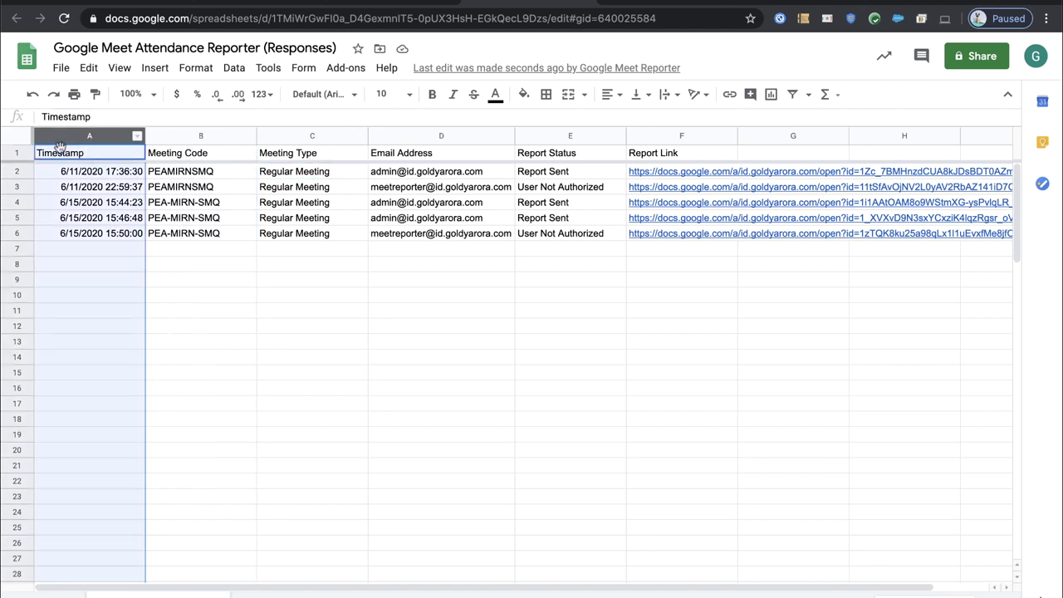
pyautogui.click(162, 171)
pyautogui.click(77, 137)
pyautogui.click(207, 135)
pyautogui.click(311, 135)
pyautogui.click(407, 136)
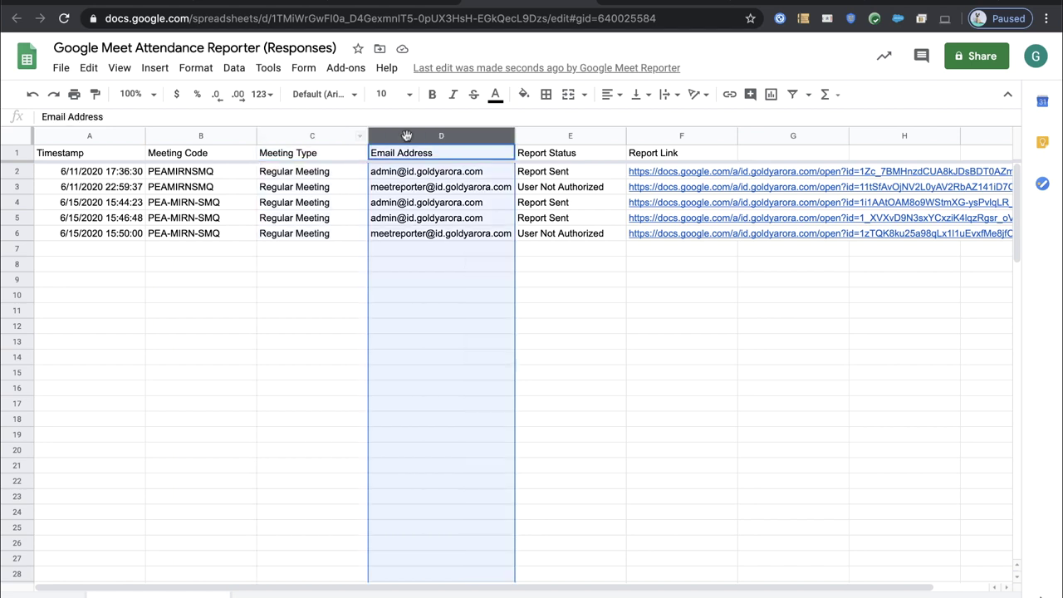
pyautogui.click(206, 187)
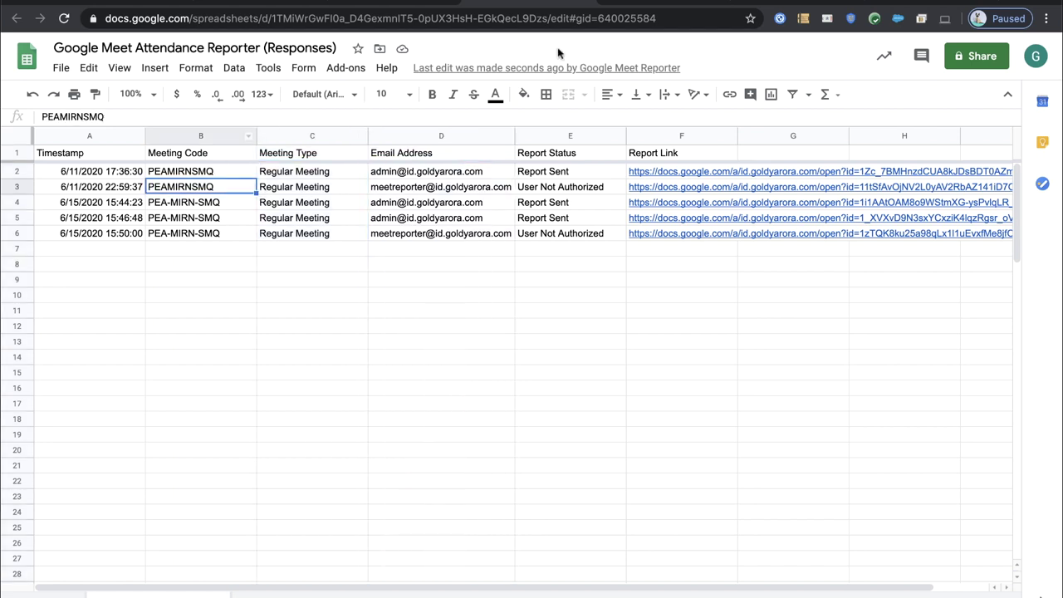
# Highlight userClaimedorganizer on line 15 and compare it with sheet columns A–D
pyautogui.click(621, 4)
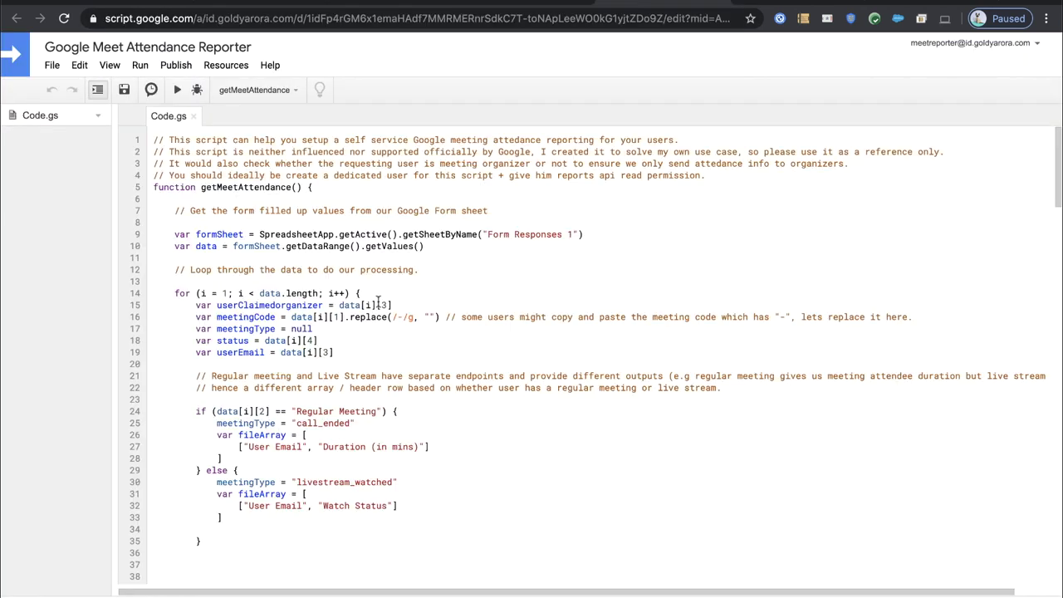
pyautogui.scroll(-2, 378, 305)
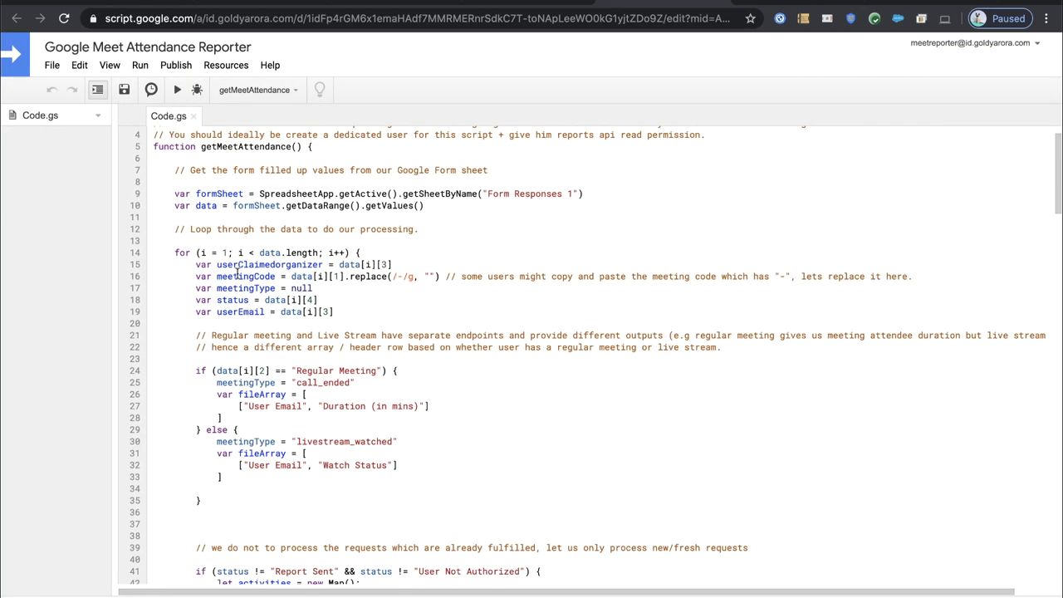
pyautogui.scroll(2, 236, 274)
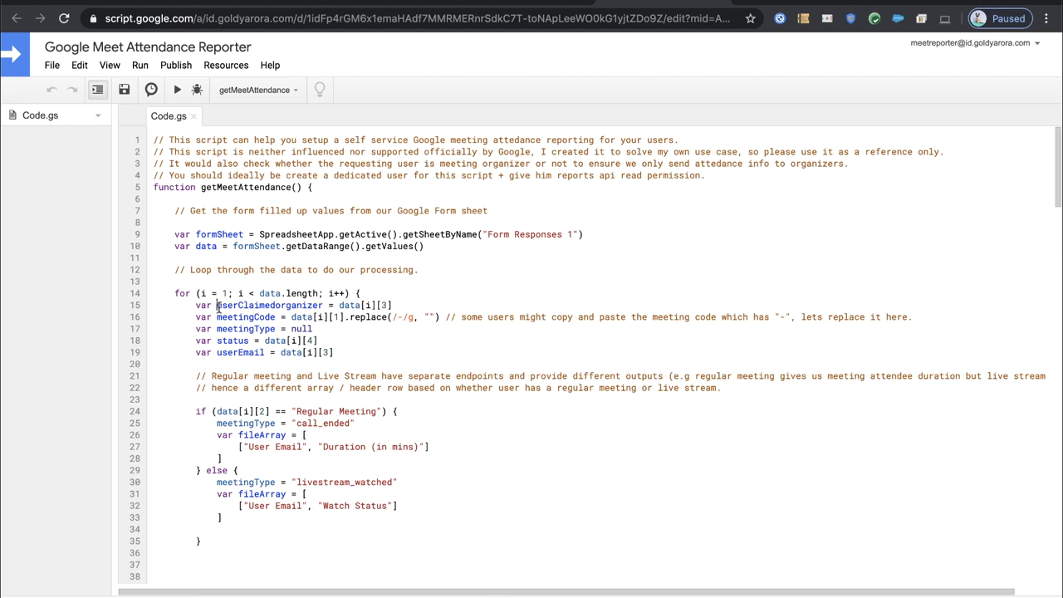
pyautogui.moveTo(217, 306); pyautogui.dragTo(320, 309)
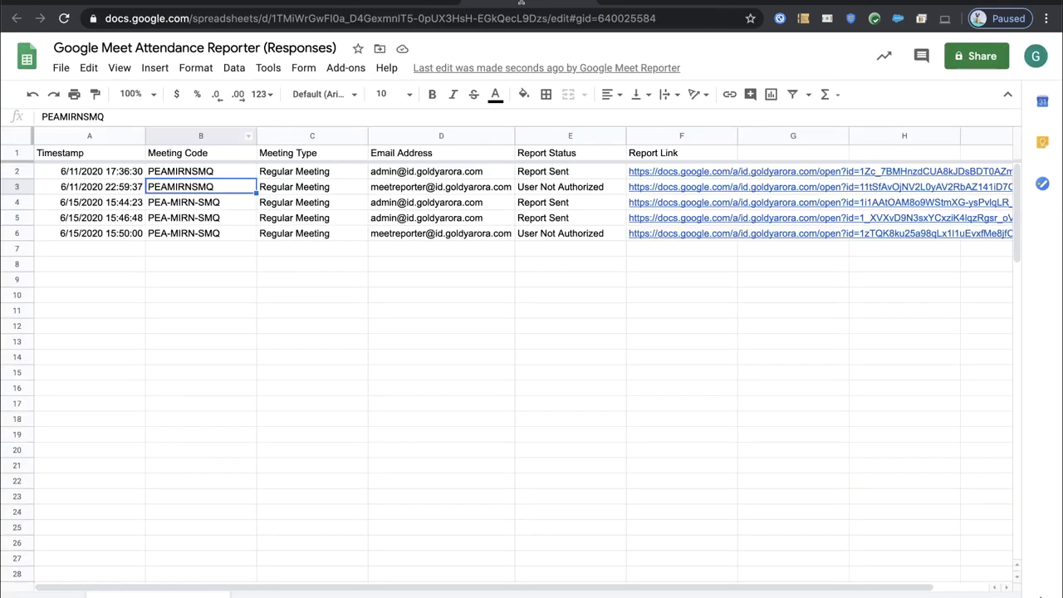
pyautogui.click(537, 3)
pyautogui.click(90, 136)
pyautogui.click(183, 135)
pyautogui.click(291, 137)
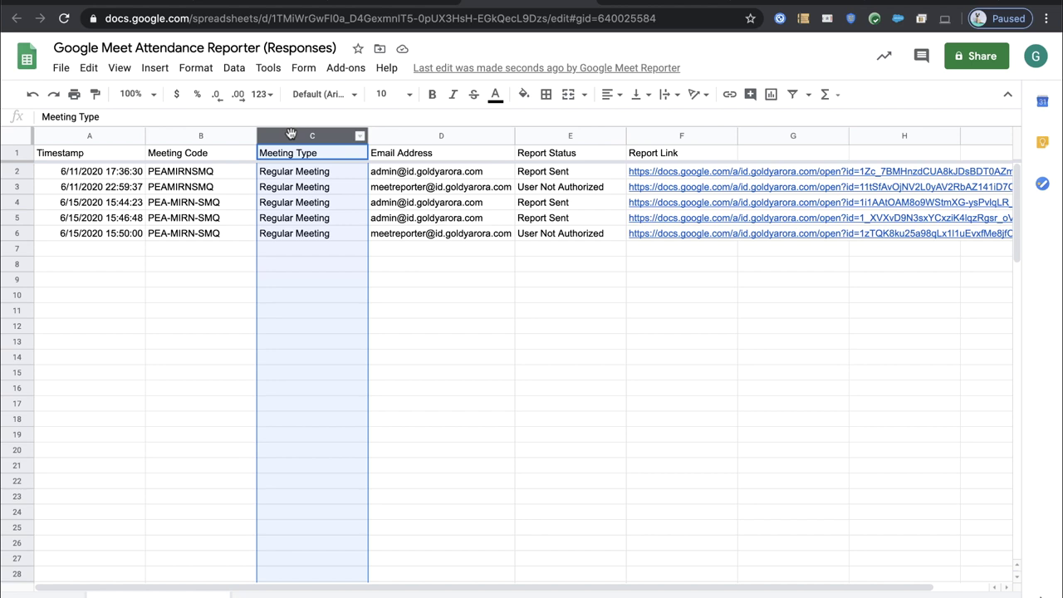
pyautogui.click(418, 137)
# Match line 15's column index 3 to the Email Address column
pyautogui.click(606, 3)
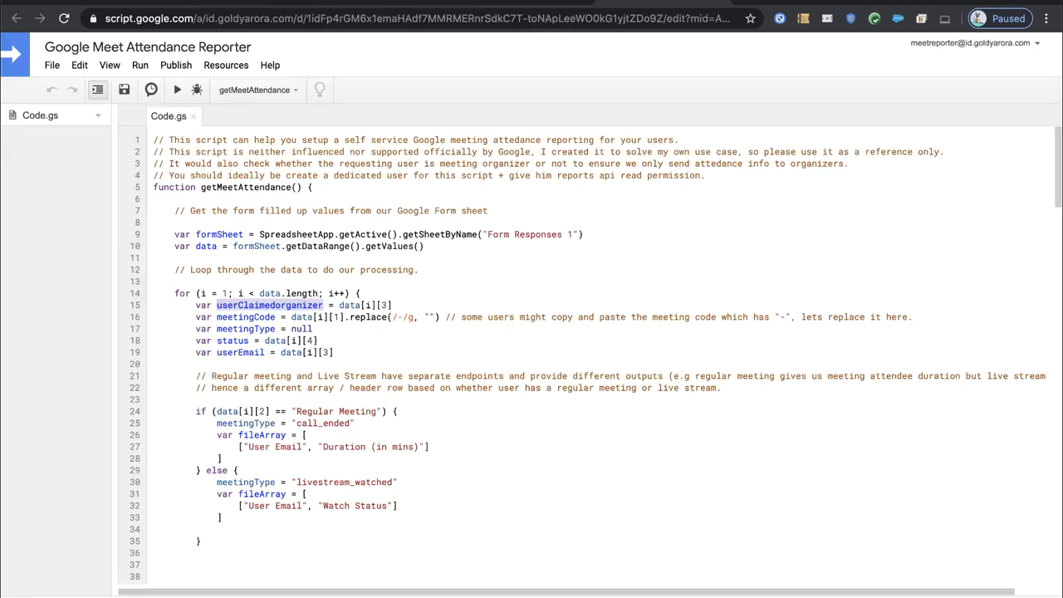
pyautogui.click(387, 305)
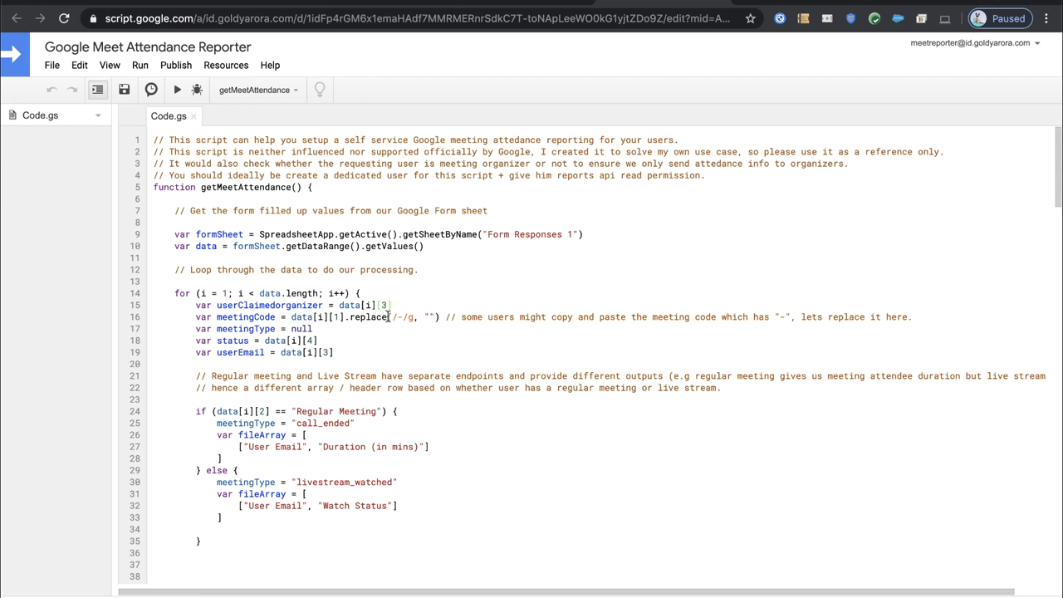
pyautogui.click(498, 4)
pyautogui.click(439, 200)
pyautogui.click(428, 137)
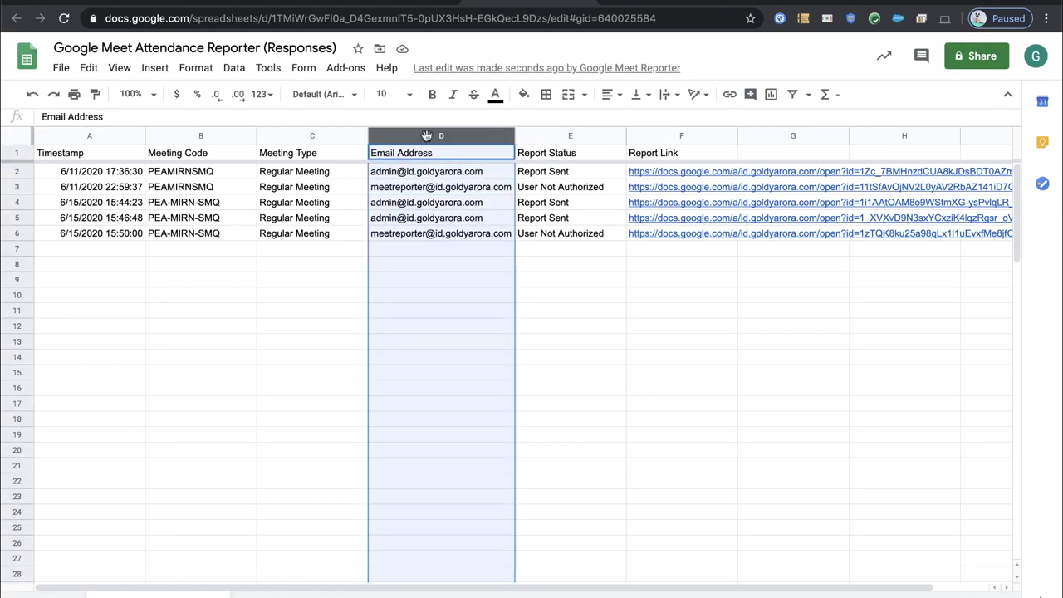
# Highlight meetingCode on line 16 and match it to the Meeting Code column
pyautogui.click(631, 4)
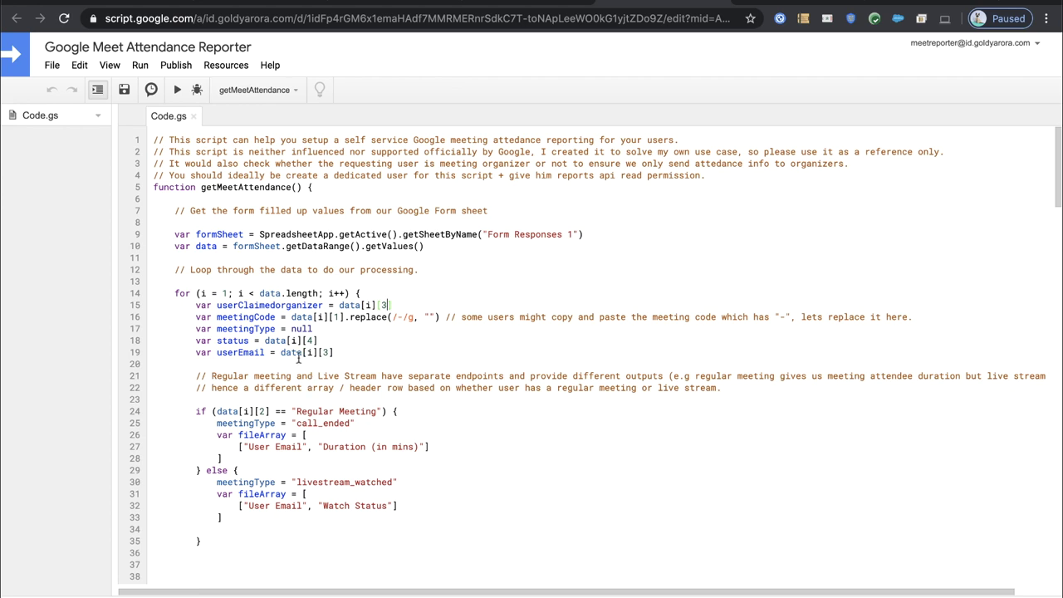
pyautogui.moveTo(217, 319); pyautogui.dragTo(275, 318)
pyautogui.click(502, 5)
pyautogui.click(194, 243)
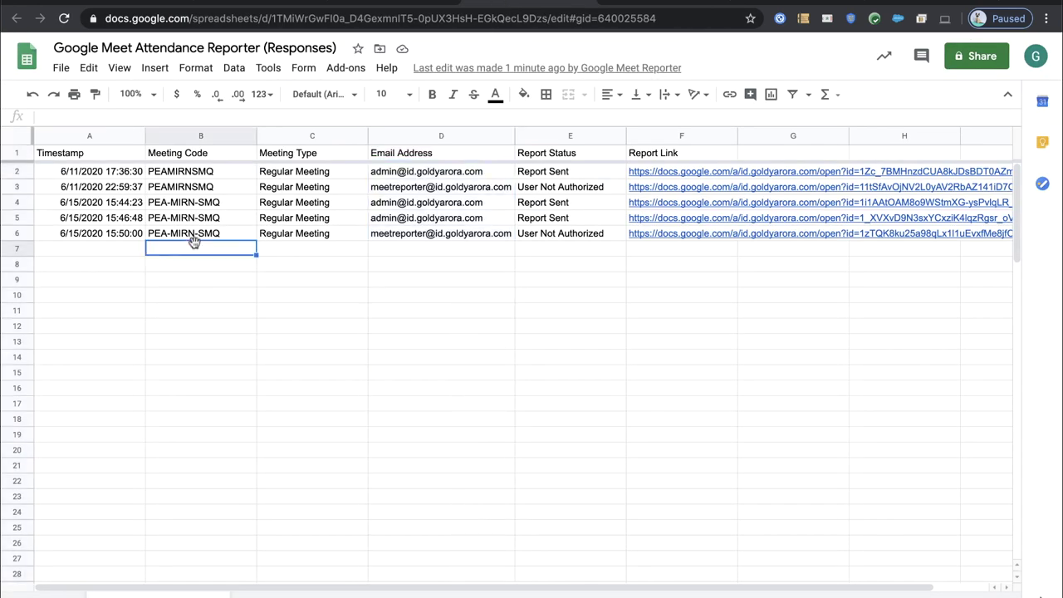
pyautogui.click(97, 136)
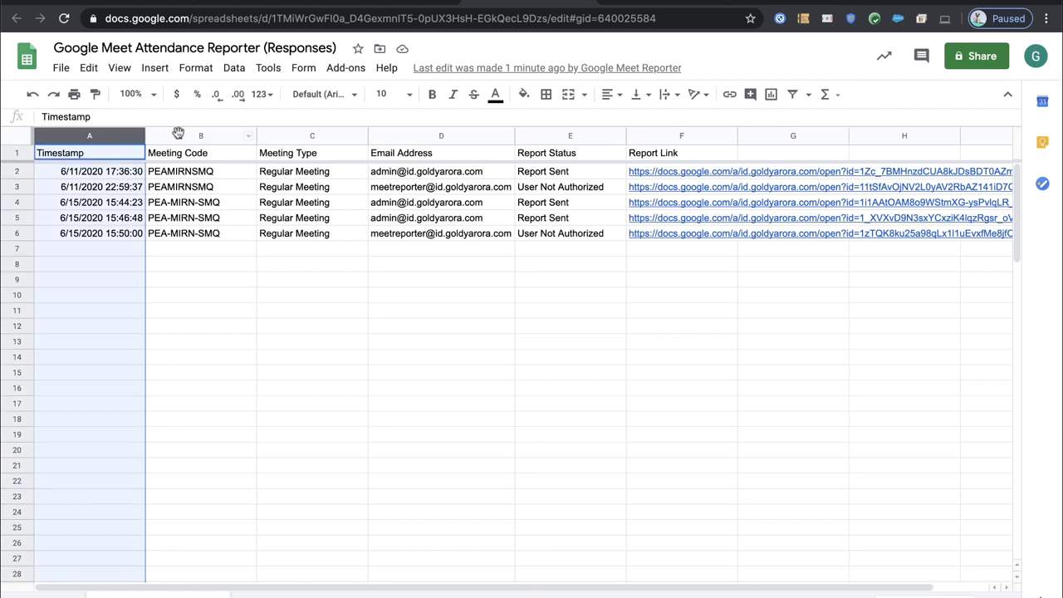
pyautogui.click(178, 136)
pyautogui.click(622, 3)
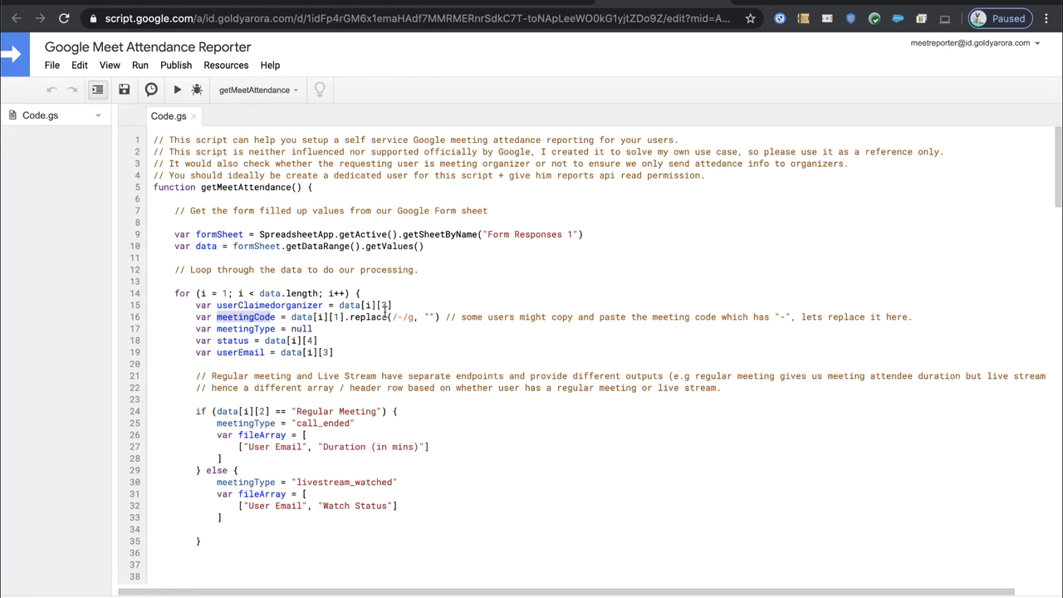
# Retype index 1 on line 16 and review the column indexes on lines 15 and 19
pyautogui.click(338, 320)
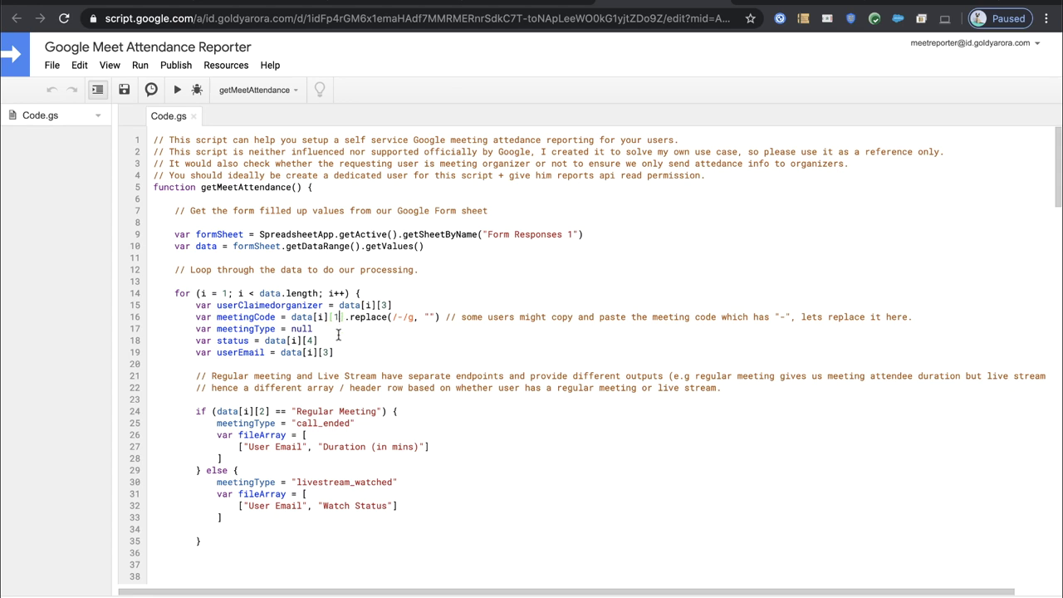
pyautogui.press('BackSpace')
pyautogui.write('1')
pyautogui.click(324, 352)
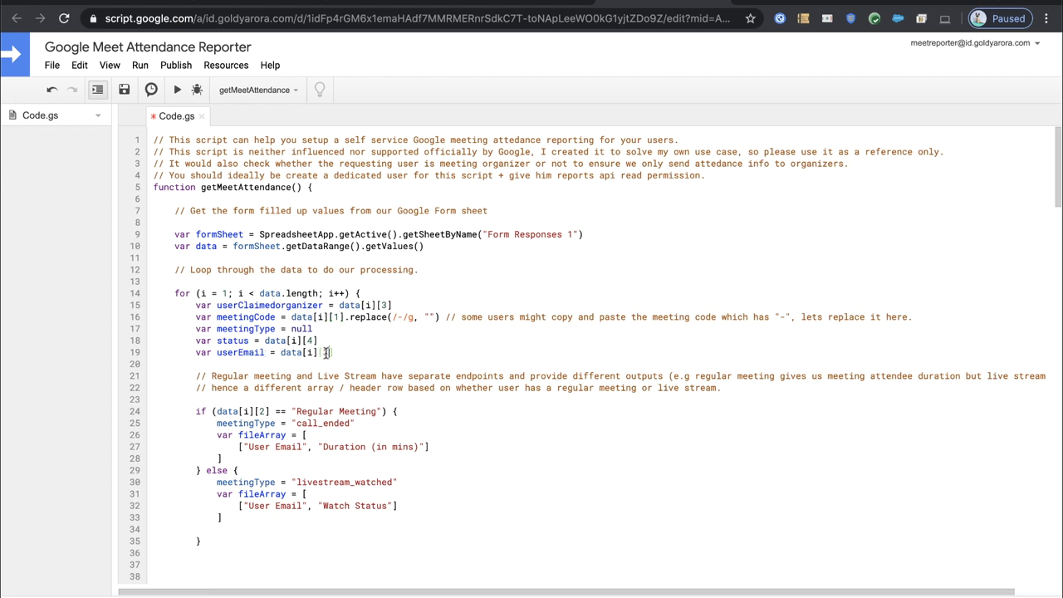
pyautogui.click(390, 305)
# Compare line 24's meeting-type check with column C, briefly changing data[i][2] to data[i][1]
pyautogui.moveTo(214, 411); pyautogui.dragTo(262, 411)
pyautogui.hotkey('ctrl', 'Tab')
pyautogui.click(116, 135)
pyautogui.click(195, 135)
pyautogui.click(273, 136)
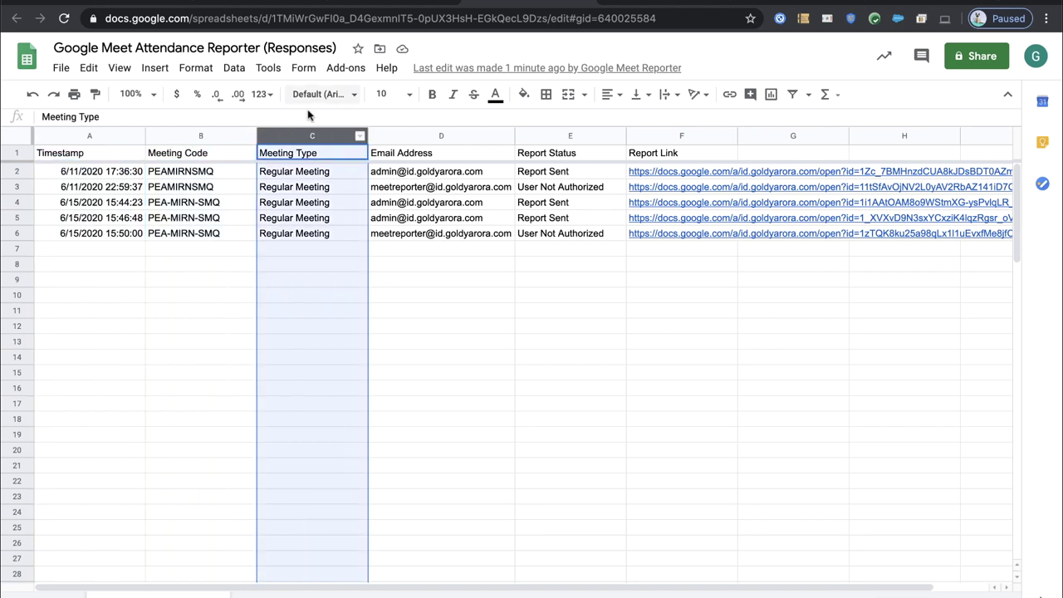
pyautogui.hotkey('ctrl', 'Tab')
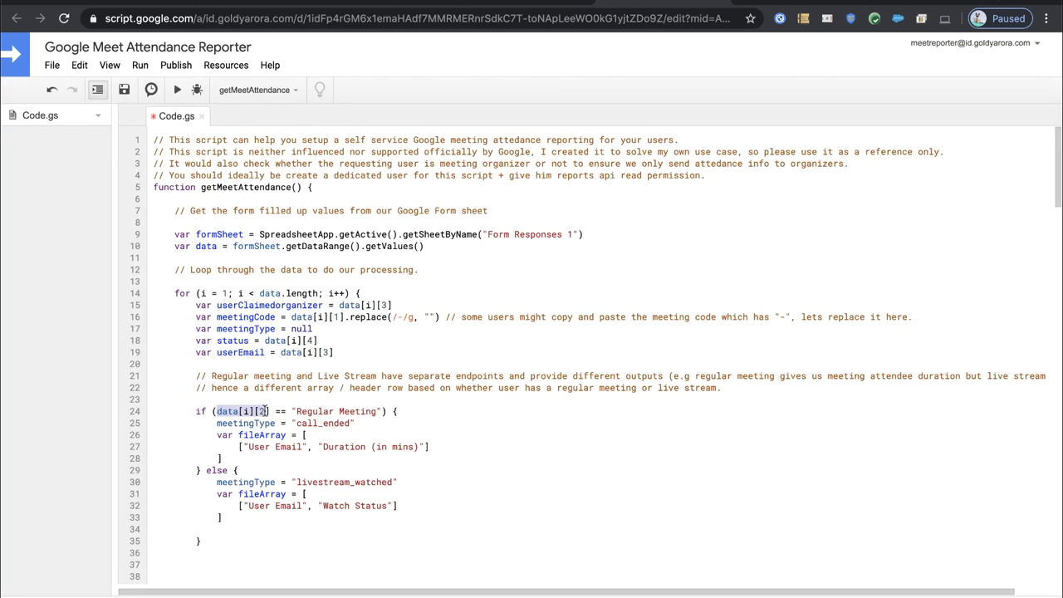
pyautogui.press('Right')
pyautogui.press('BackSpace')
pyautogui.write('1')
pyautogui.press('BackSpace')
# Restore index 2 on line 24 and scroll down to the authorizedResponse function
pyautogui.write('2')
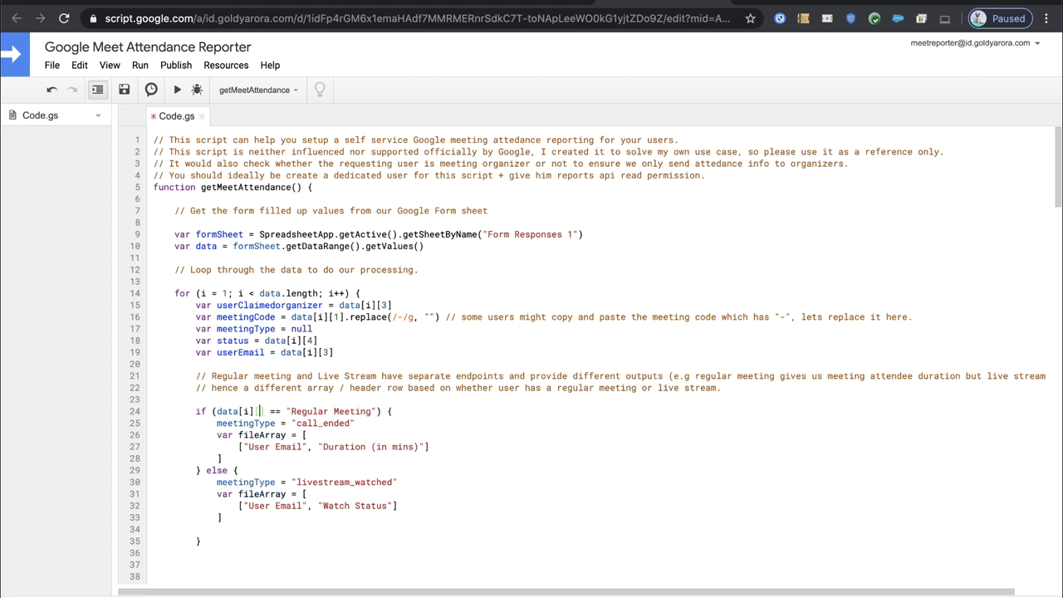
pyautogui.scroll(-10, 388, 465)
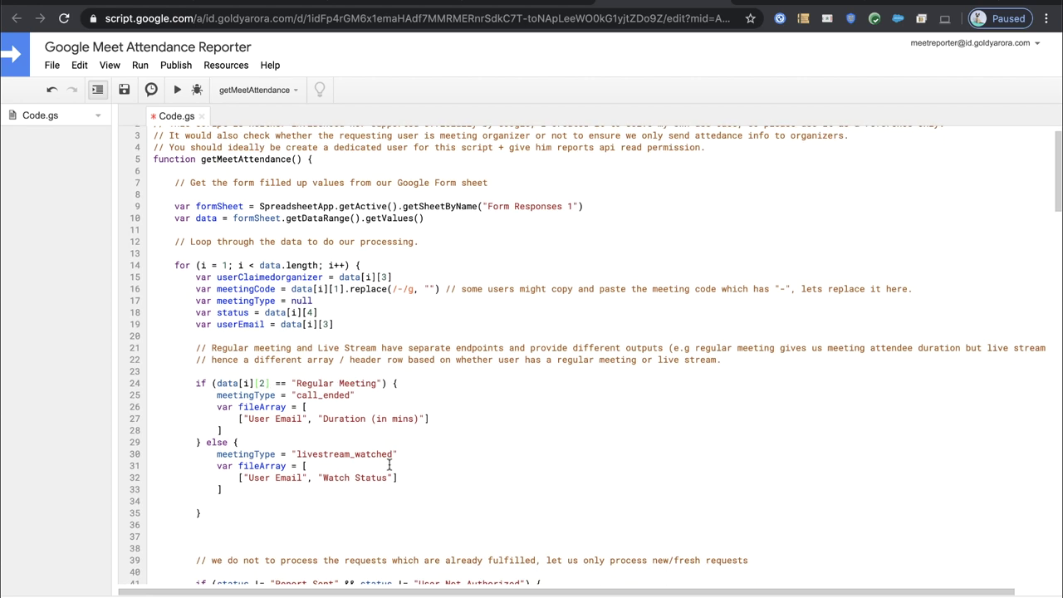
pyautogui.scroll(-15, 388, 465)
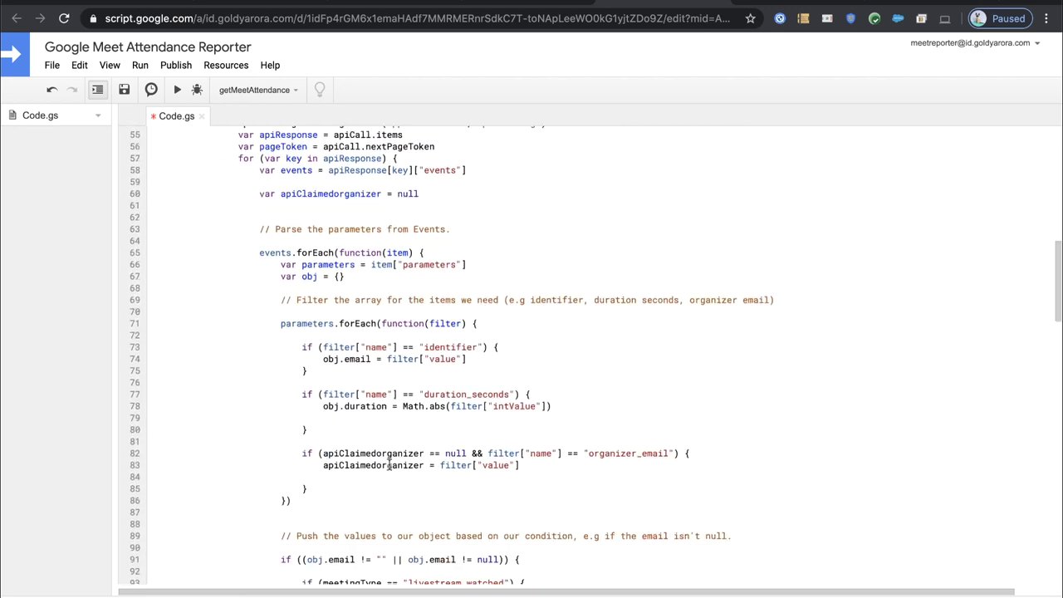
pyautogui.scroll(-11, 388, 465)
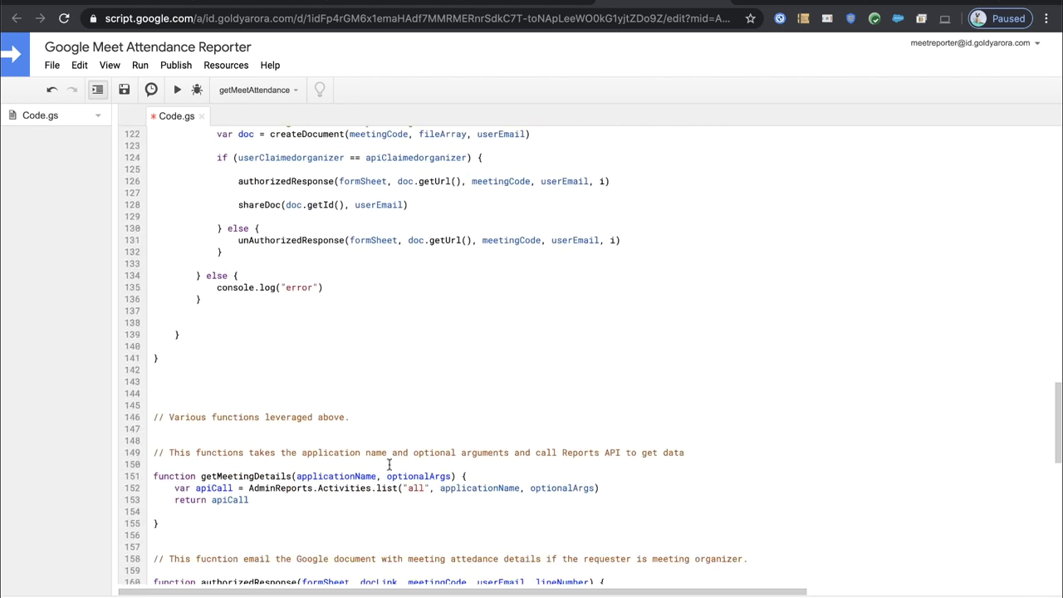
pyautogui.scroll(-2, 389, 465)
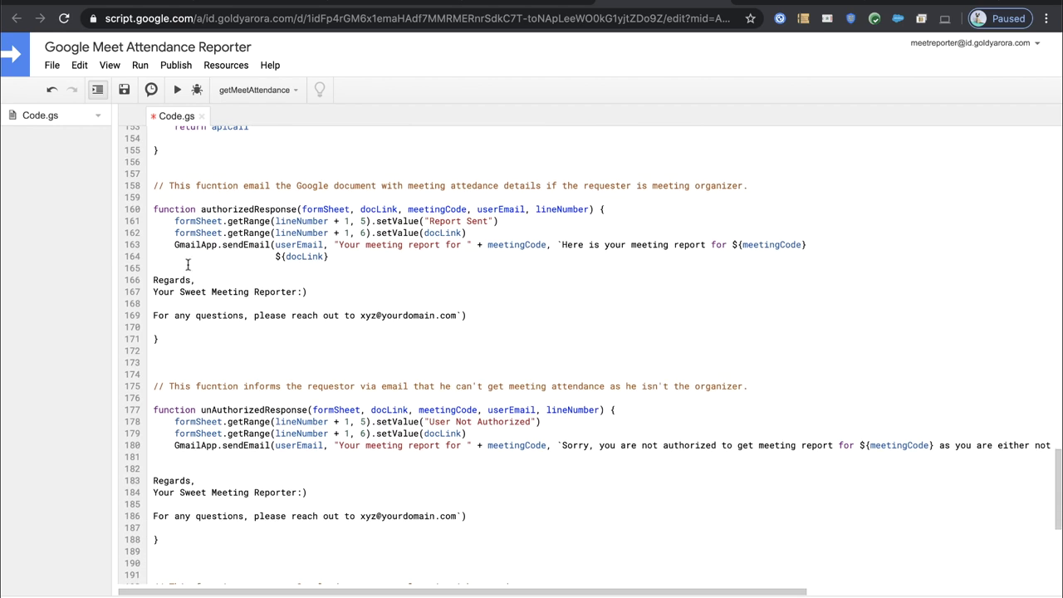
# Highlight authorizedResponse's opening lines and its report email subject and body
pyautogui.moveTo(153, 209); pyautogui.dragTo(357, 253)
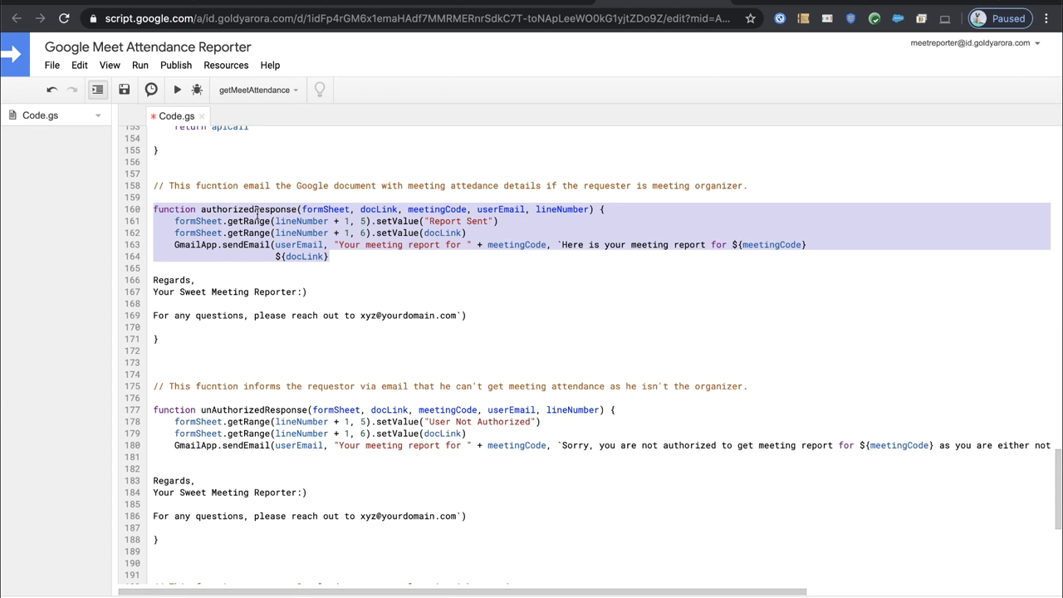
pyautogui.click(361, 255)
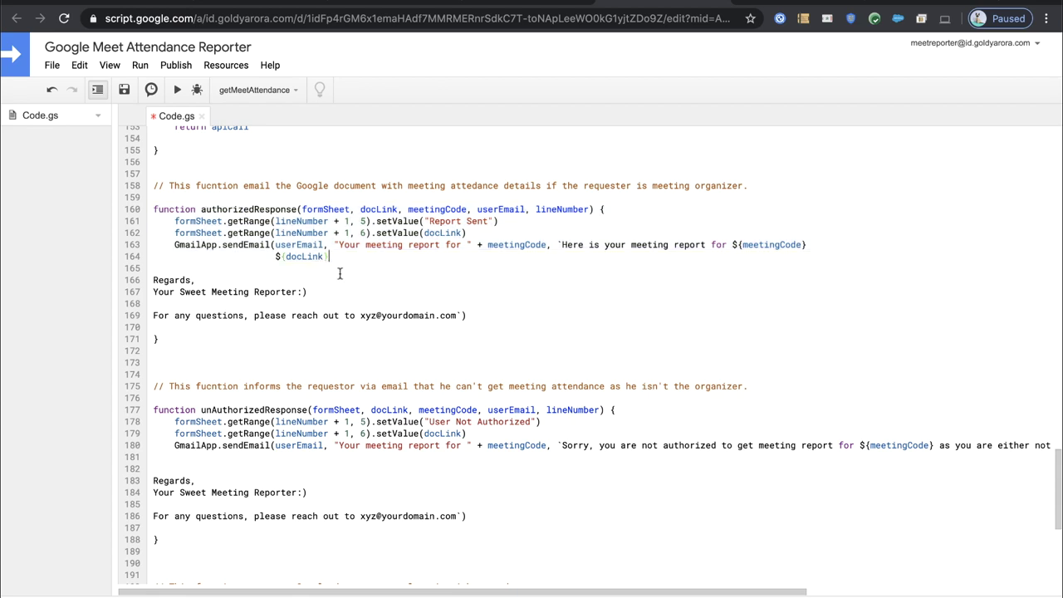
pyautogui.moveTo(338, 246); pyautogui.dragTo(546, 244)
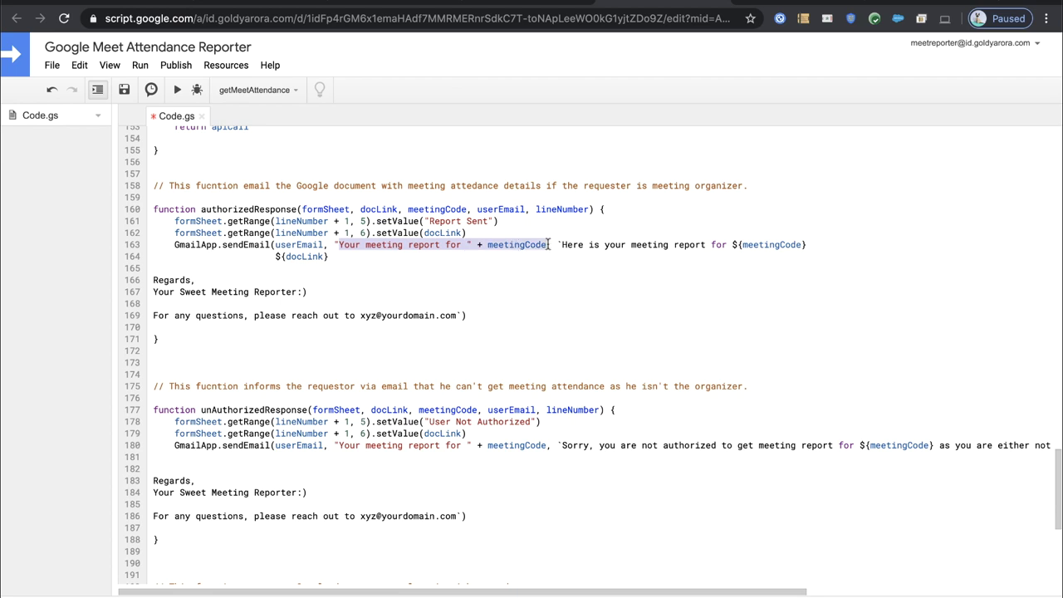
pyautogui.click(557, 247)
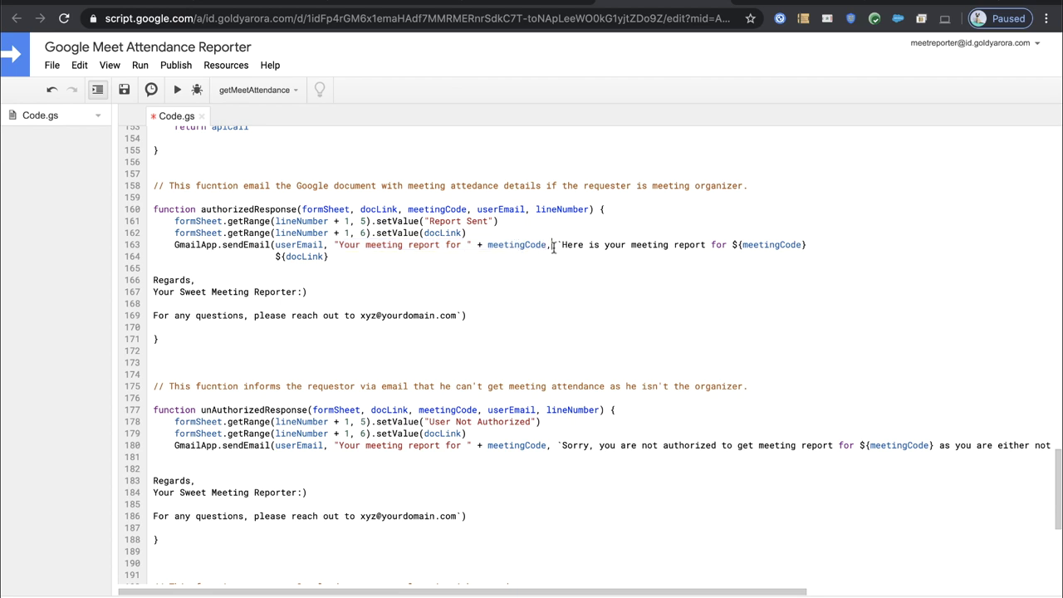
pyautogui.moveTo(558, 247); pyautogui.dragTo(562, 320)
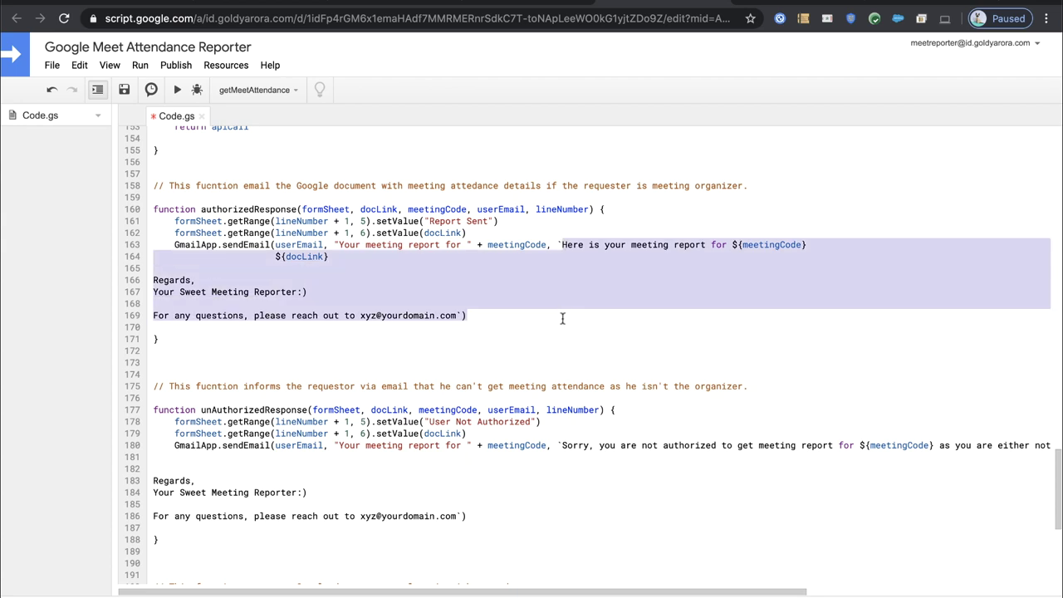
pyautogui.click(559, 306)
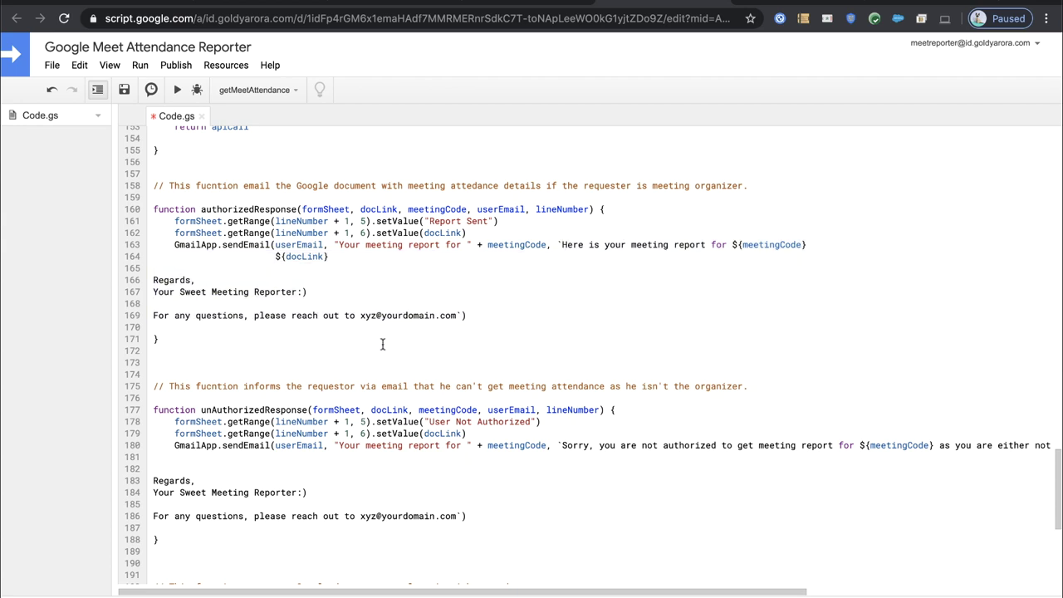
pyautogui.doubleClick(360, 316)
pyautogui.write('help')
pyautogui.press('BackSpace')
pyautogui.press('BackSpace')
pyautogui.press('BackSpace')
pyautogui.press('BackSpace')
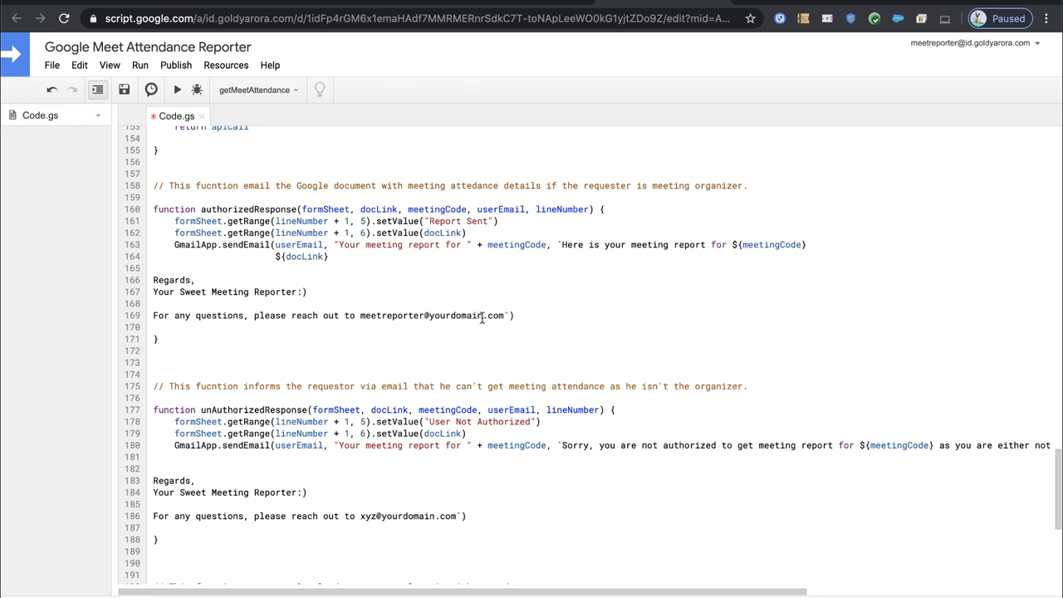
pyautogui.moveTo(480, 316); pyautogui.dragTo(429, 317)
pyautogui.write('id.goldyarora')
# Review the unAuthorizedResponse function's recipient and rejection email subject
pyautogui.scroll(3, 201, 451)
pyautogui.scroll(-3, 224, 487)
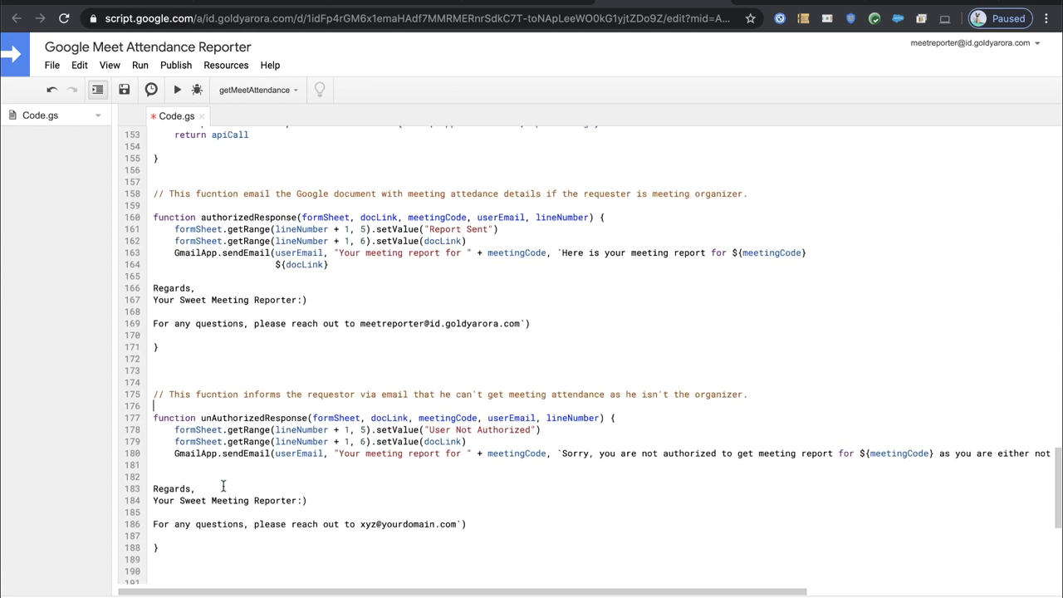
pyautogui.moveTo(200, 411); pyautogui.dragTo(307, 413)
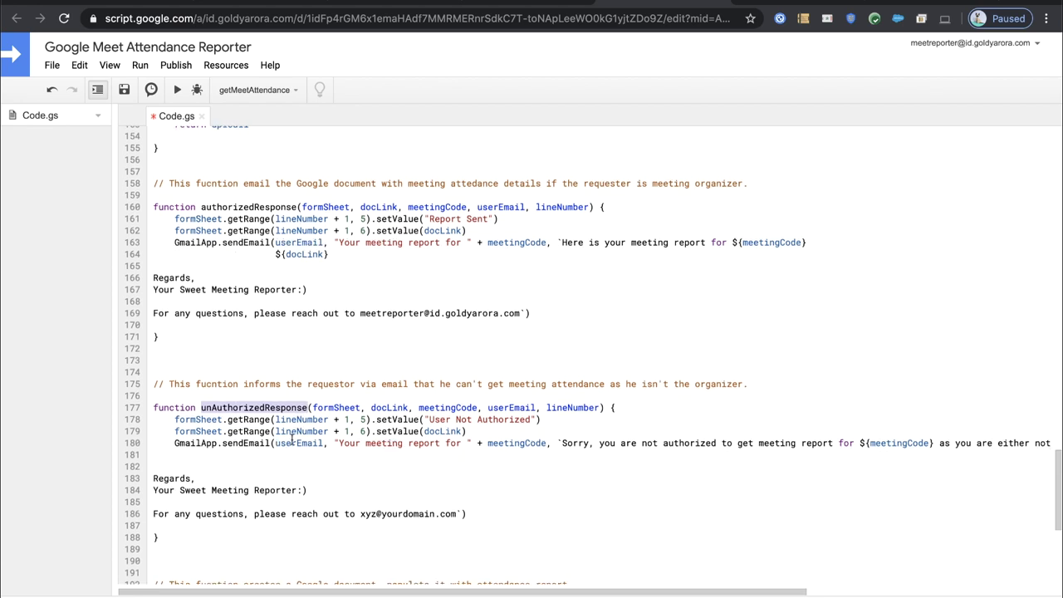
pyautogui.scroll(-2, 291, 440)
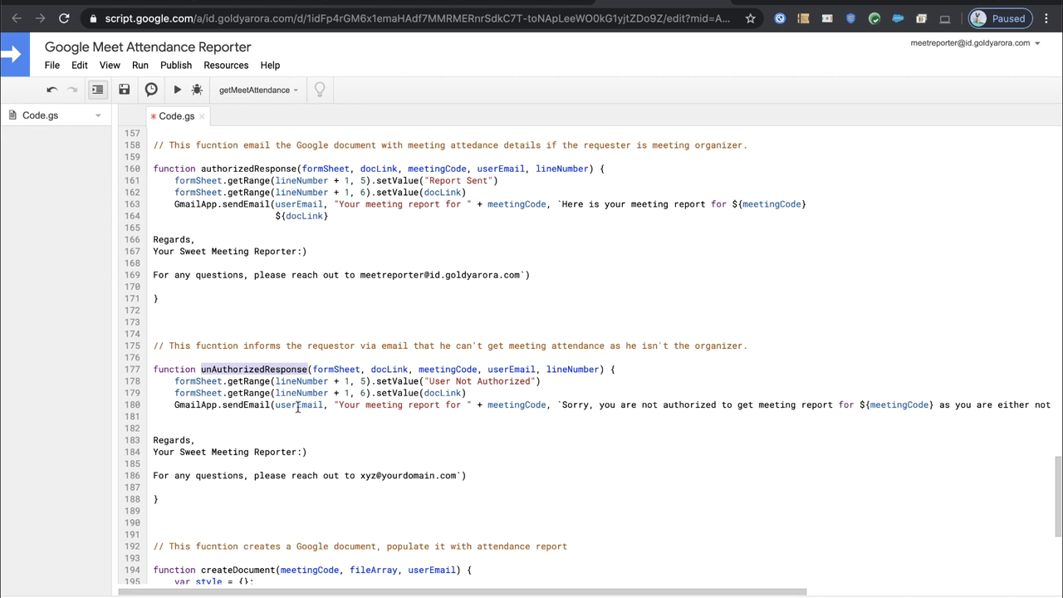
pyautogui.doubleClick(299, 406)
pyautogui.moveTo(340, 405); pyautogui.dragTo(561, 474)
pyautogui.click(475, 315)
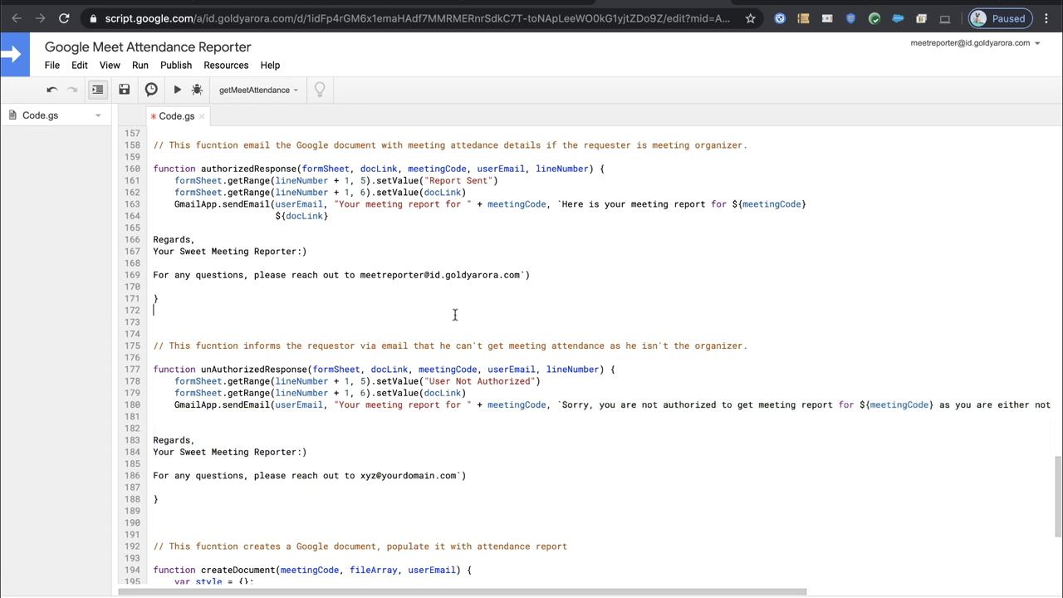
# Paste the reporter address over line 186's placeholder, save, and open the Triggers page
pyautogui.moveTo(361, 274); pyautogui.dragTo(519, 274)
pyautogui.press('super+c')
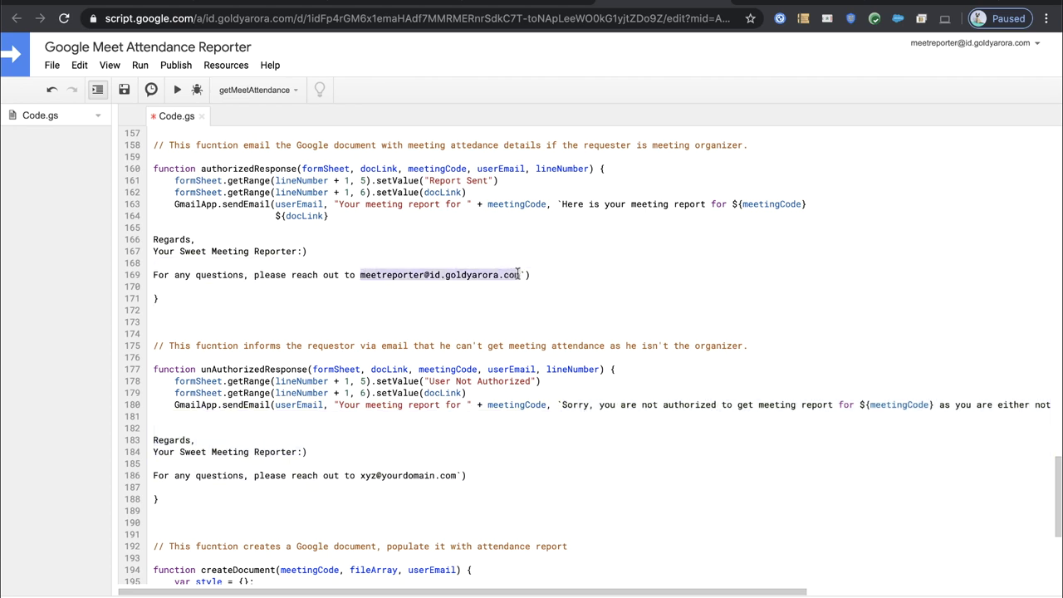
pyautogui.moveTo(359, 475); pyautogui.dragTo(452, 476)
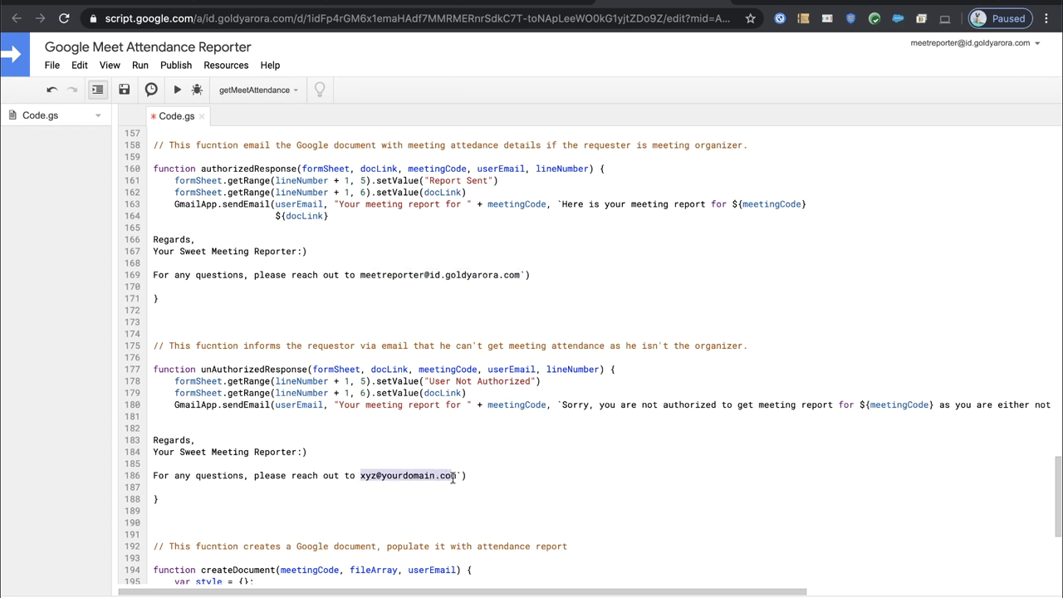
pyautogui.press('super+v')
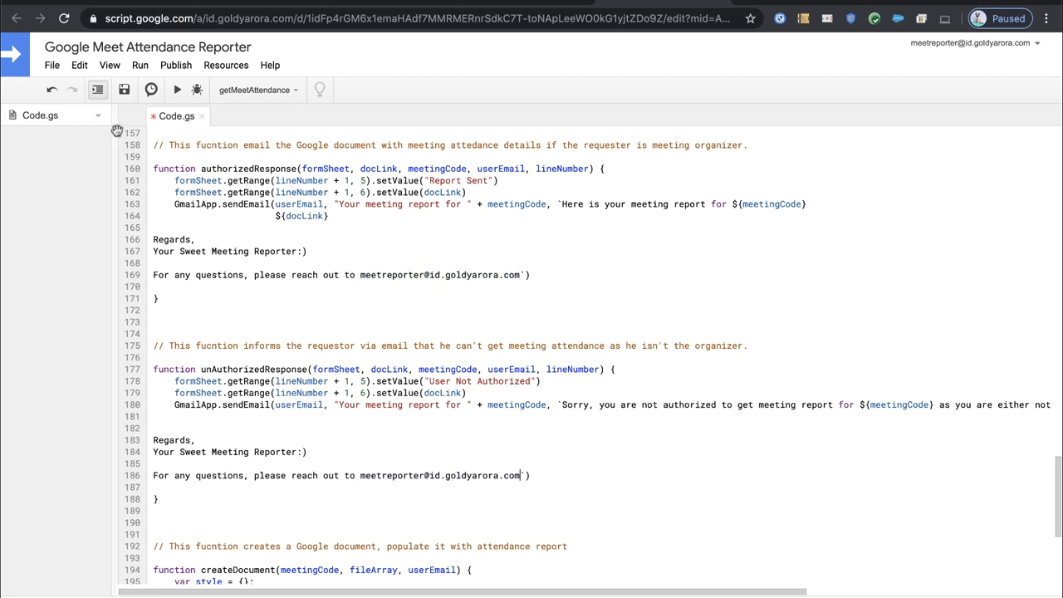
pyautogui.click(125, 91)
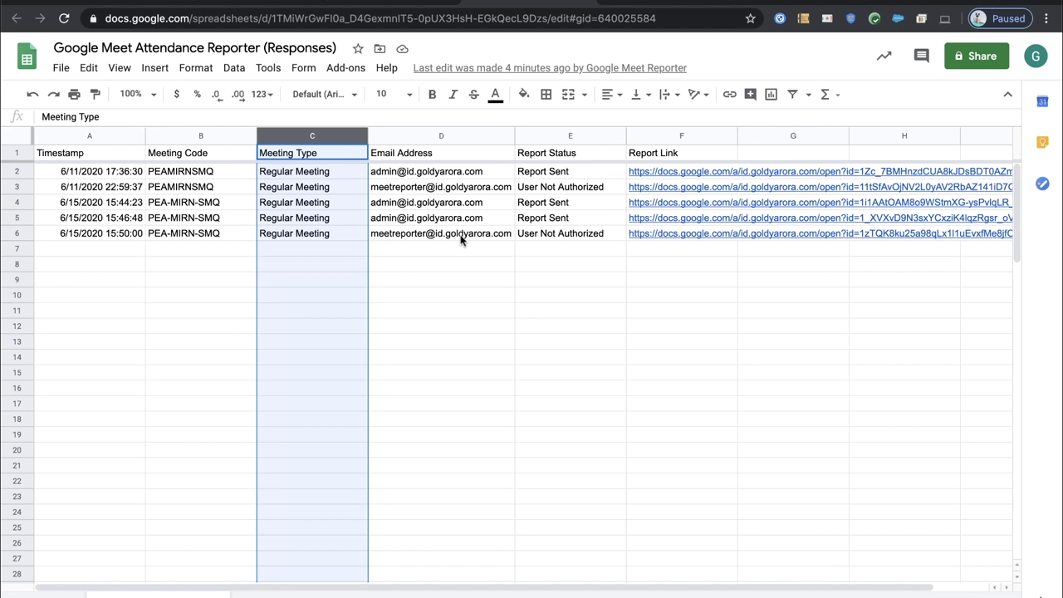
pyautogui.click(636, 5)
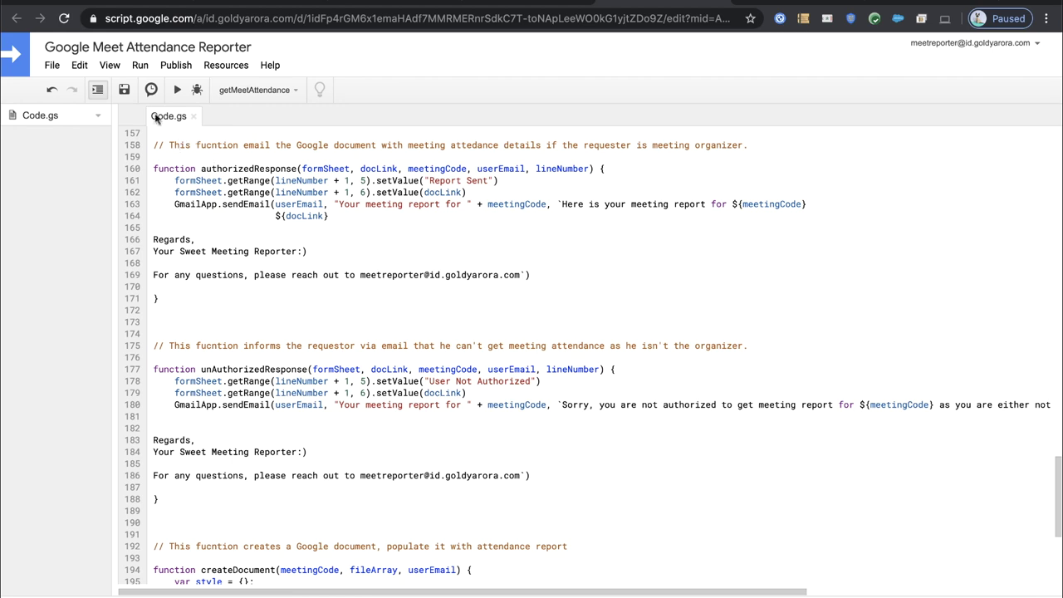
pyautogui.click(151, 92)
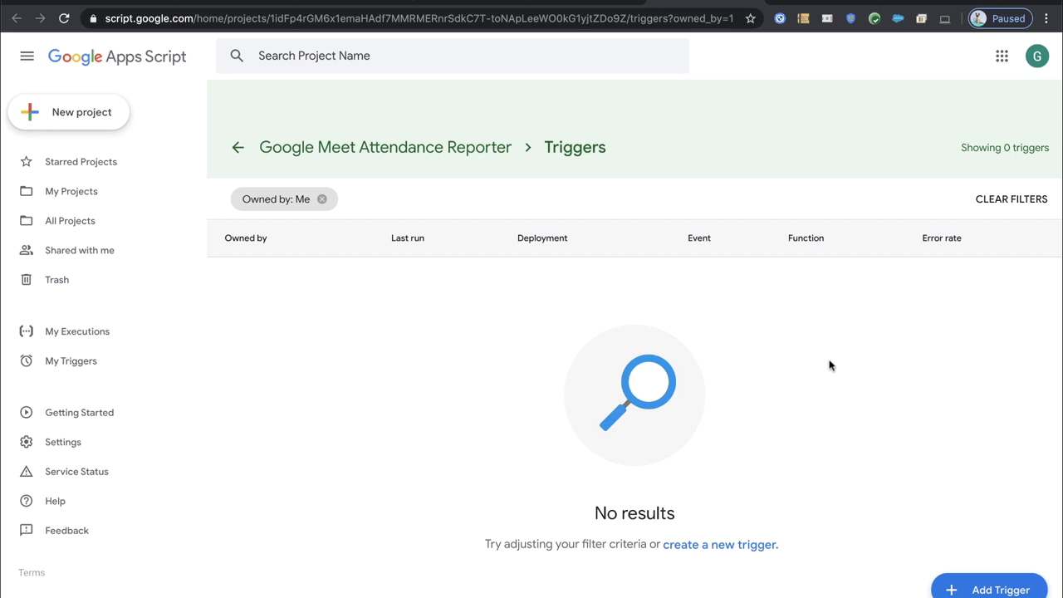
# Save a getMeetAttendance trigger: From spreadsheet, On form submit, failure notifications immediately
pyautogui.click(994, 591)
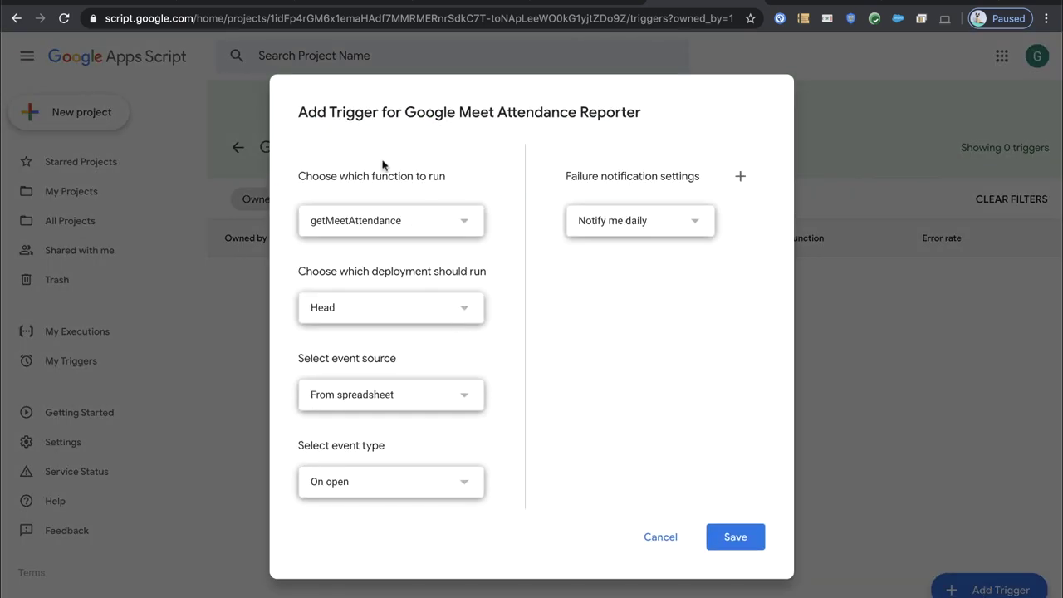
pyautogui.click(462, 220)
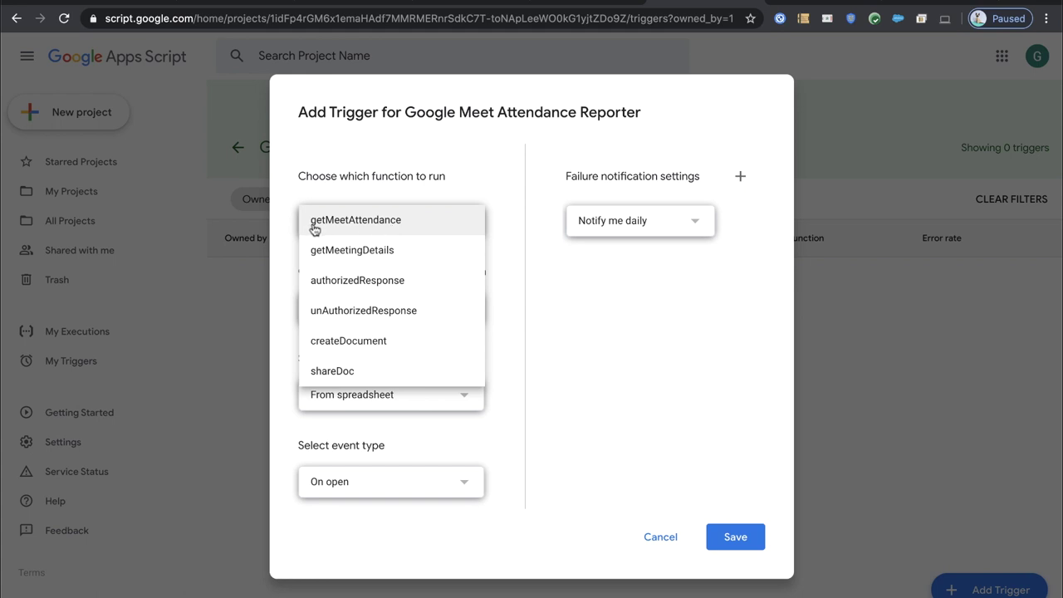
pyautogui.click(354, 227)
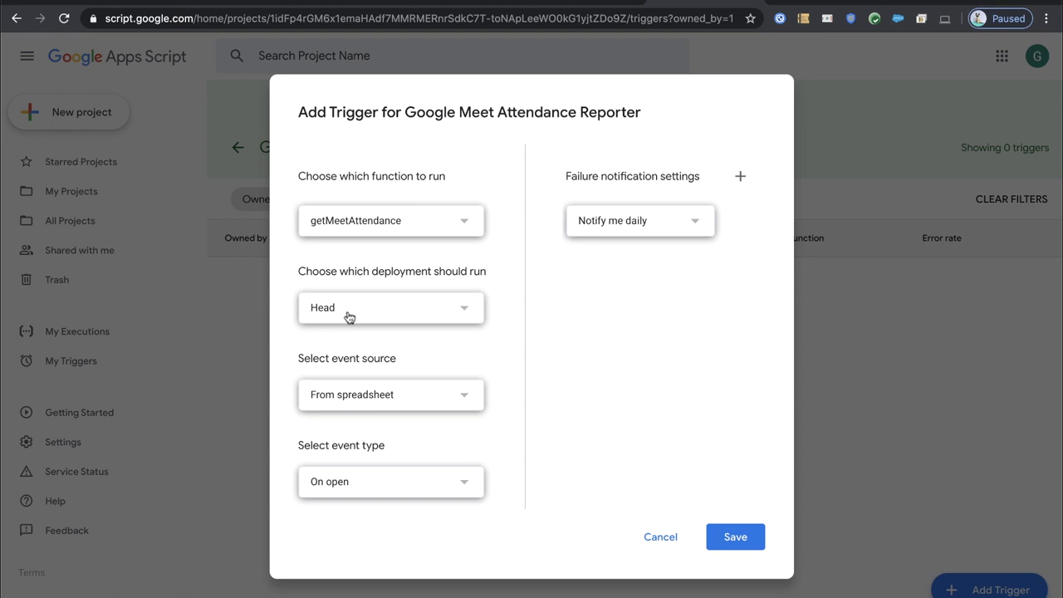
pyautogui.click(342, 397)
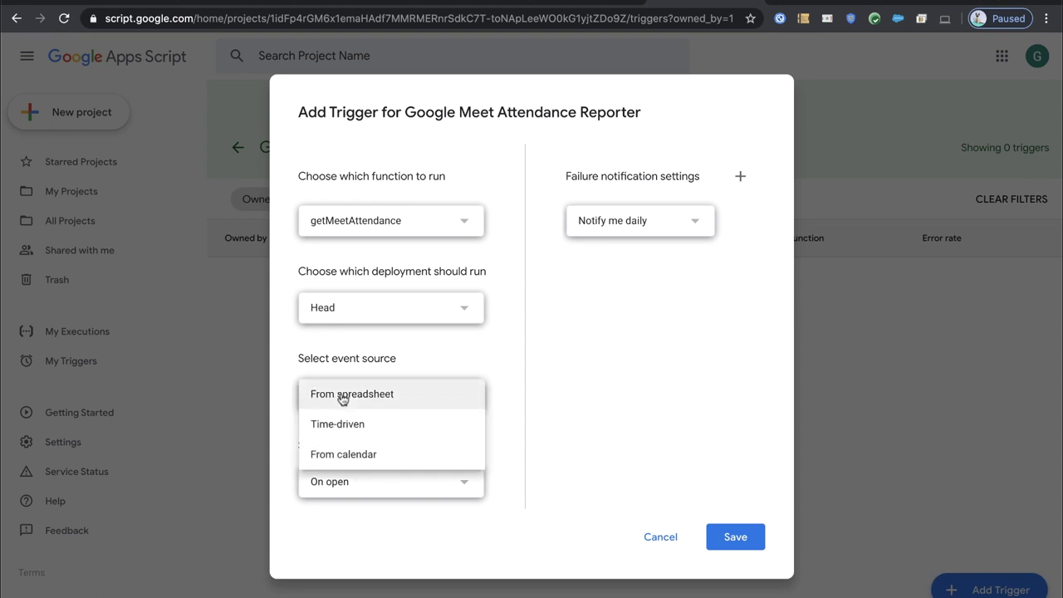
pyautogui.click(342, 397)
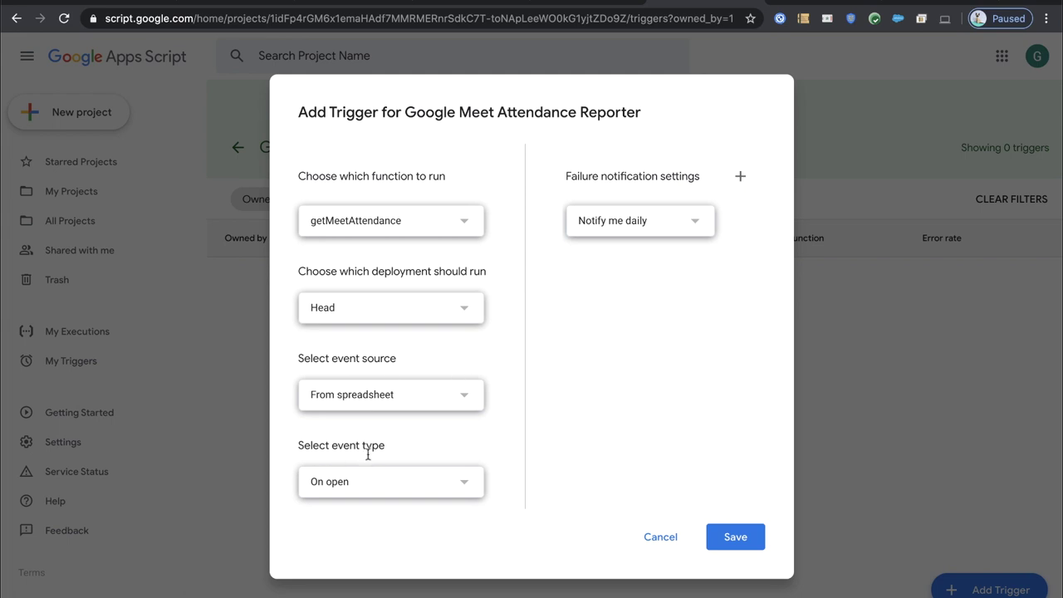
pyautogui.click(471, 489)
pyautogui.click(395, 571)
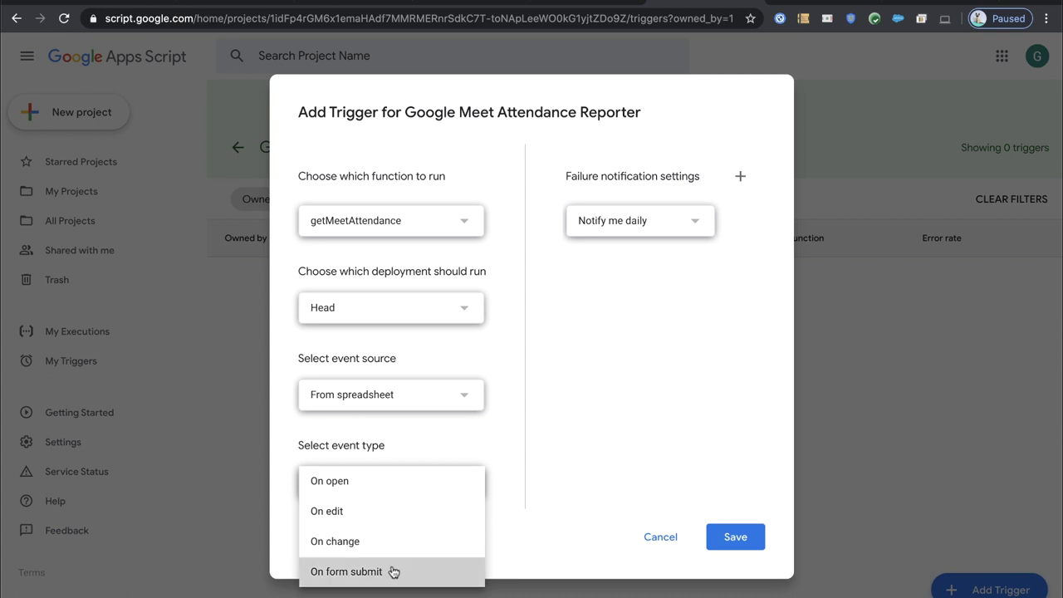
pyautogui.click(688, 224)
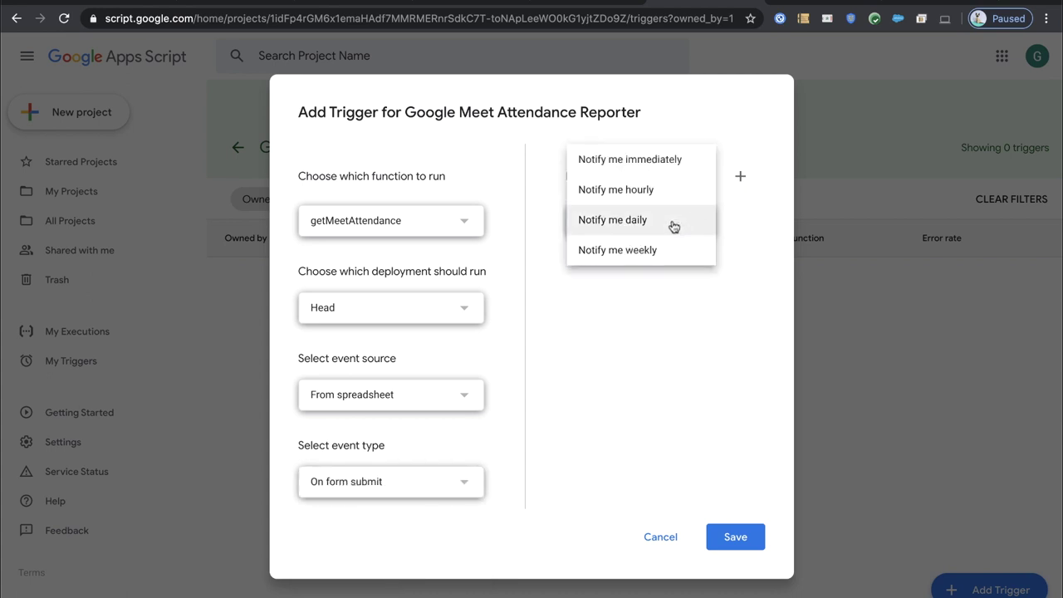
pyautogui.click(635, 161)
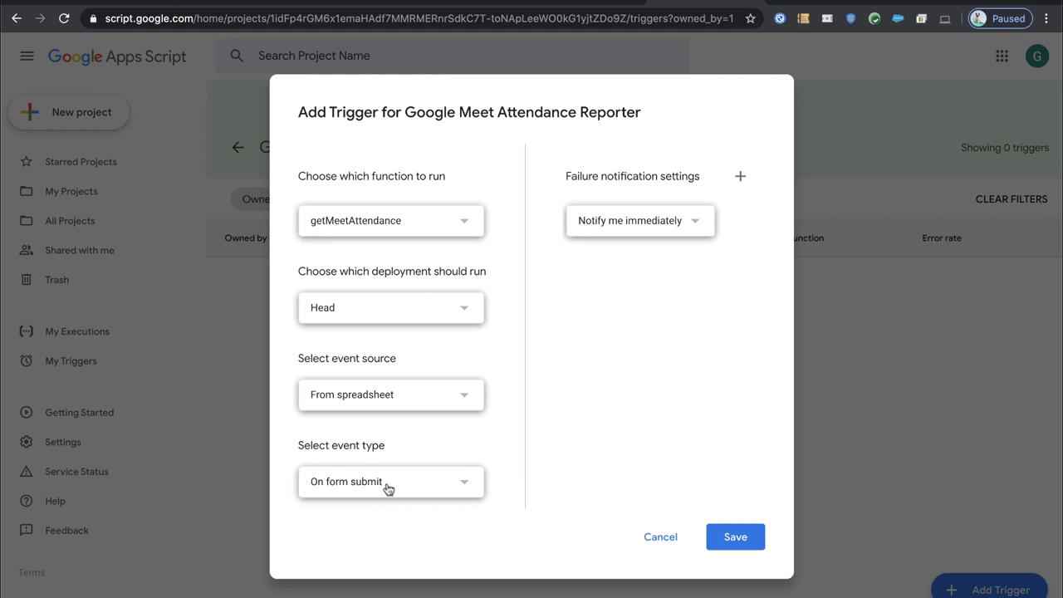
pyautogui.click(741, 538)
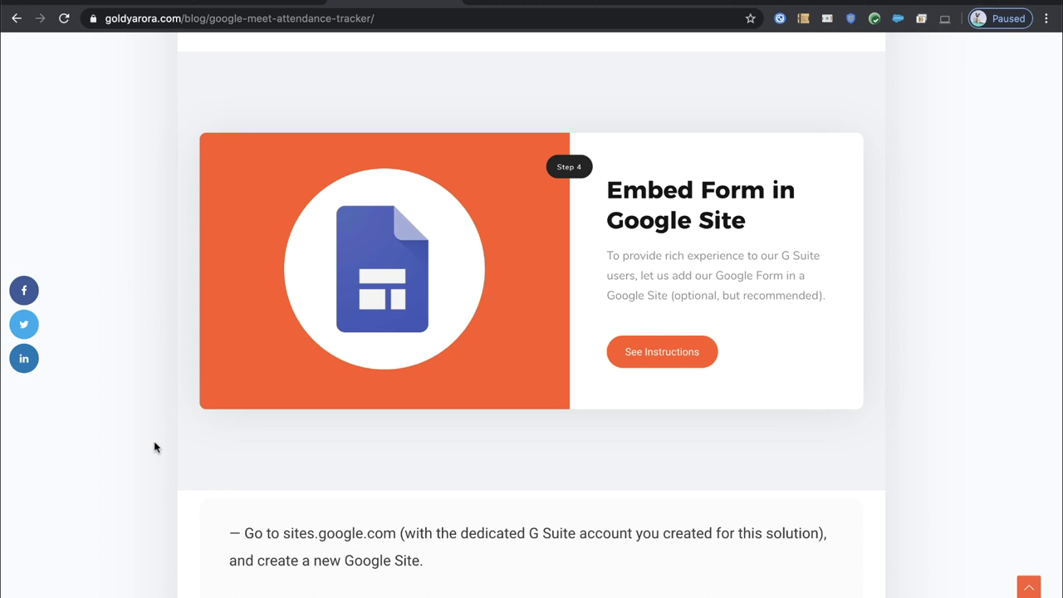
# Load sites.google.com in a new Chrome tab
pyautogui.scroll(-5, 154, 445)
pyautogui.click(896, 4)
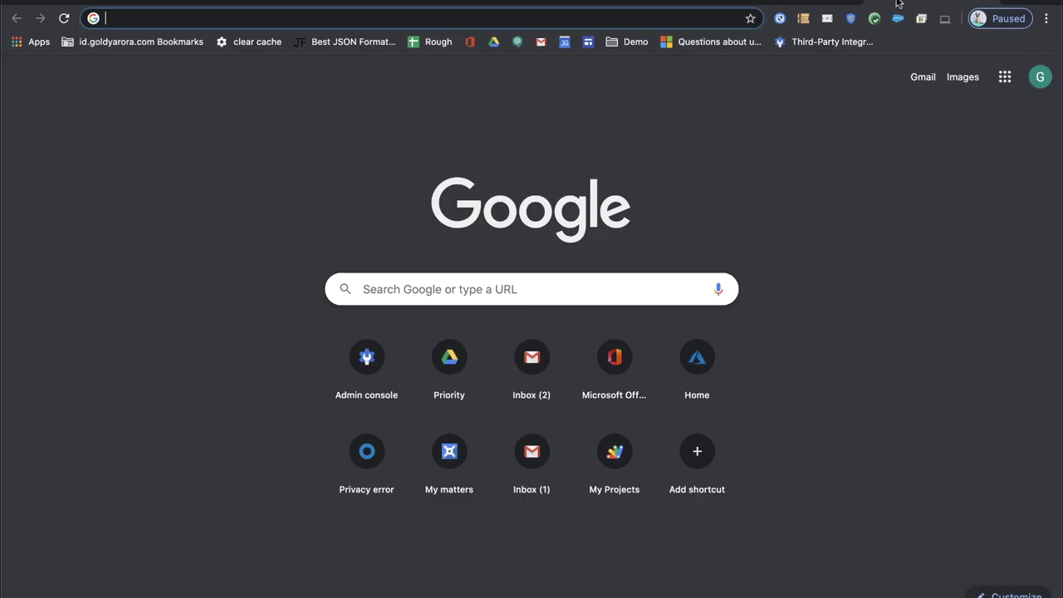
pyautogui.write('sites.google.com')
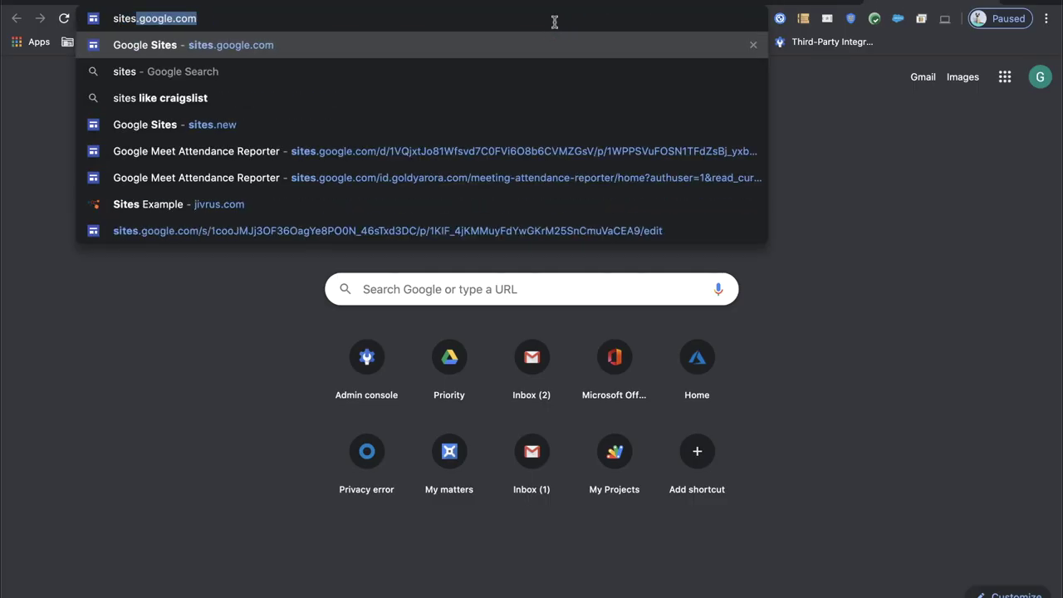
pyautogui.press('Return')
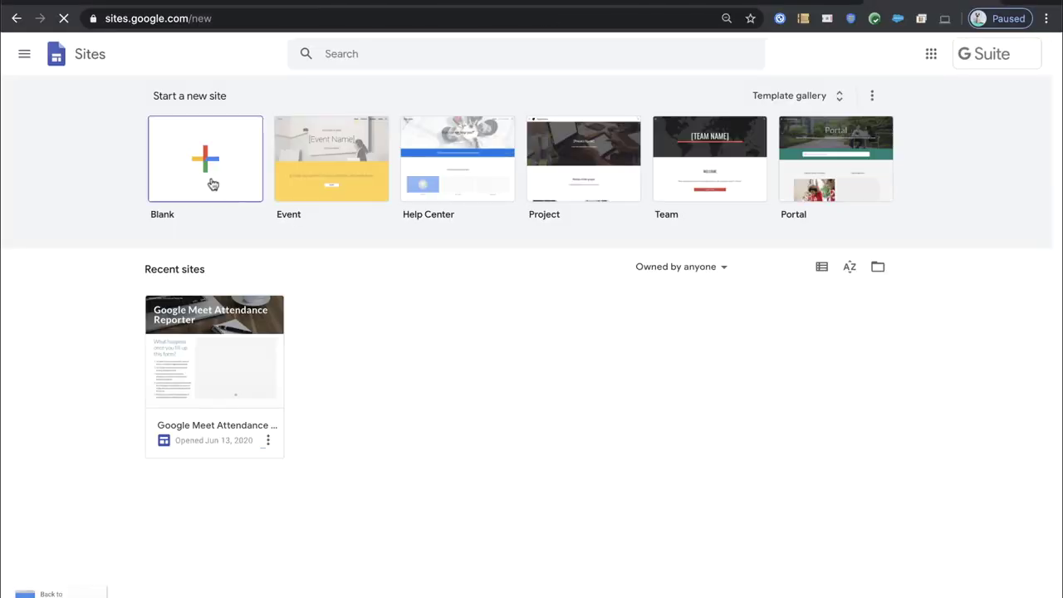
# Open the Google Meet Attendance Reporter site, dismiss the banner tip, and check the header title
pyautogui.click(206, 326)
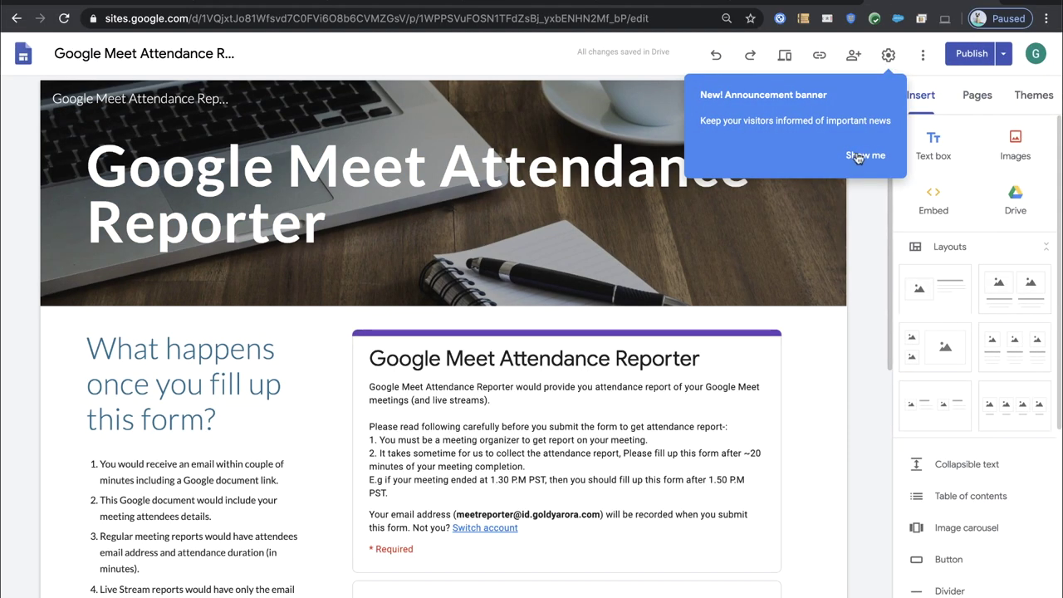
pyautogui.click(857, 157)
pyautogui.click(226, 237)
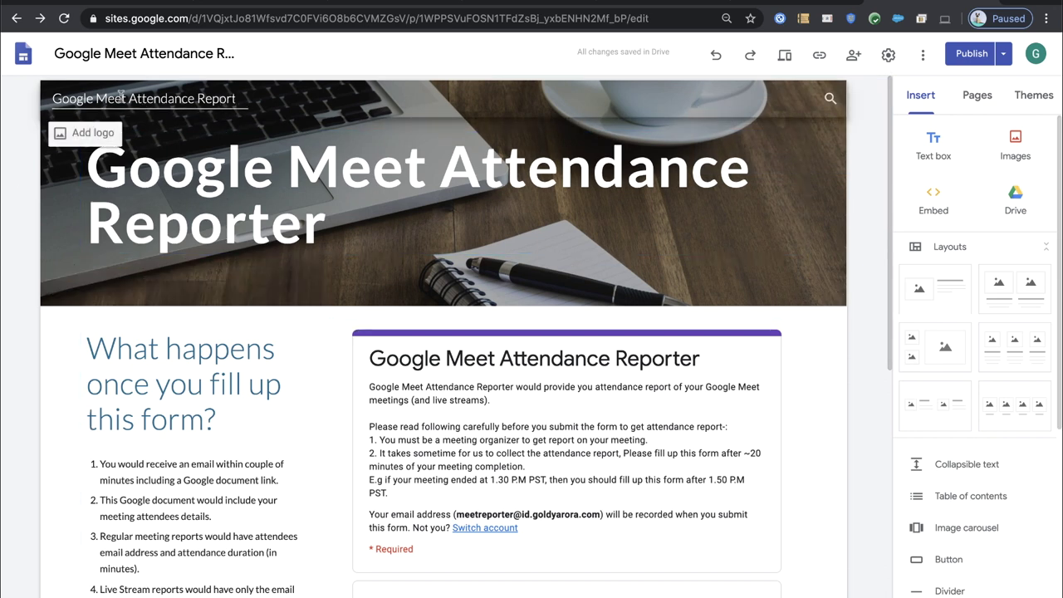
pyautogui.click(196, 166)
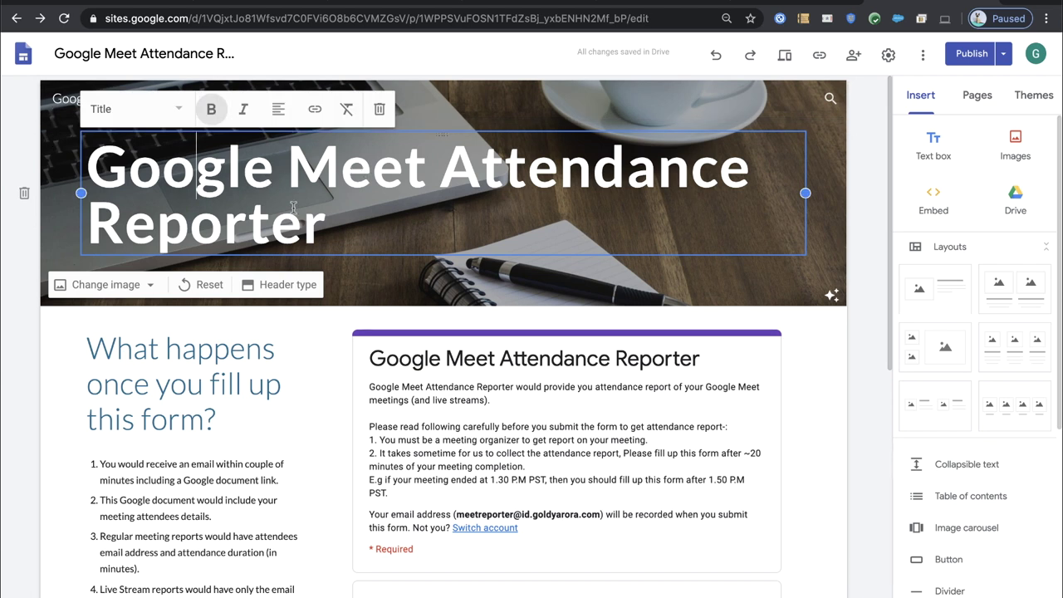
pyautogui.click(43, 378)
pyautogui.scroll(-1, 35, 419)
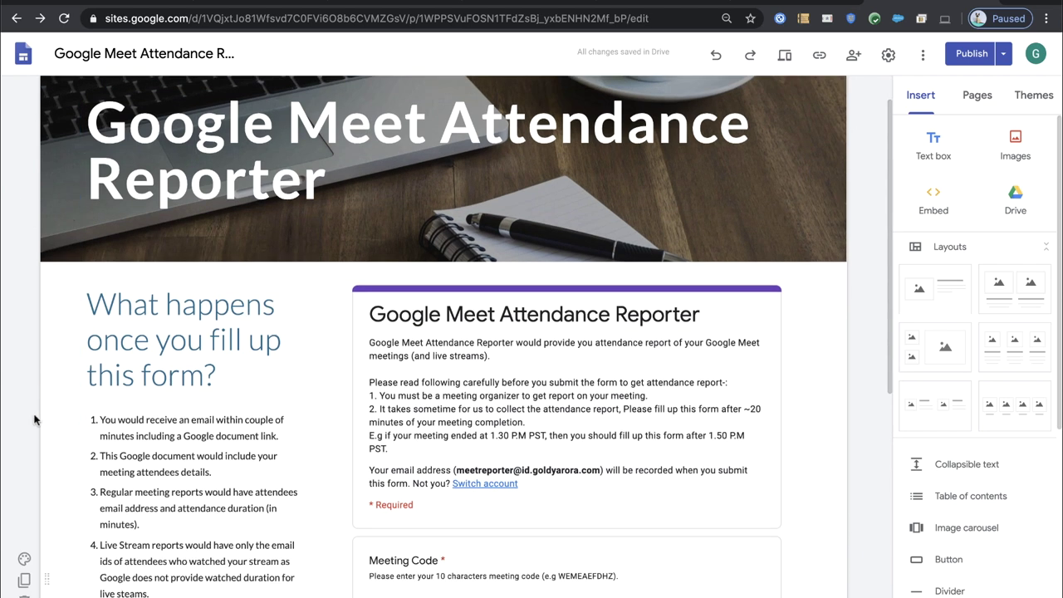
pyautogui.scroll(-5, 34, 419)
# Try inserting a Google Form from Drive, filtering results to forms, then close the picker
pyautogui.doubleClick(549, 521)
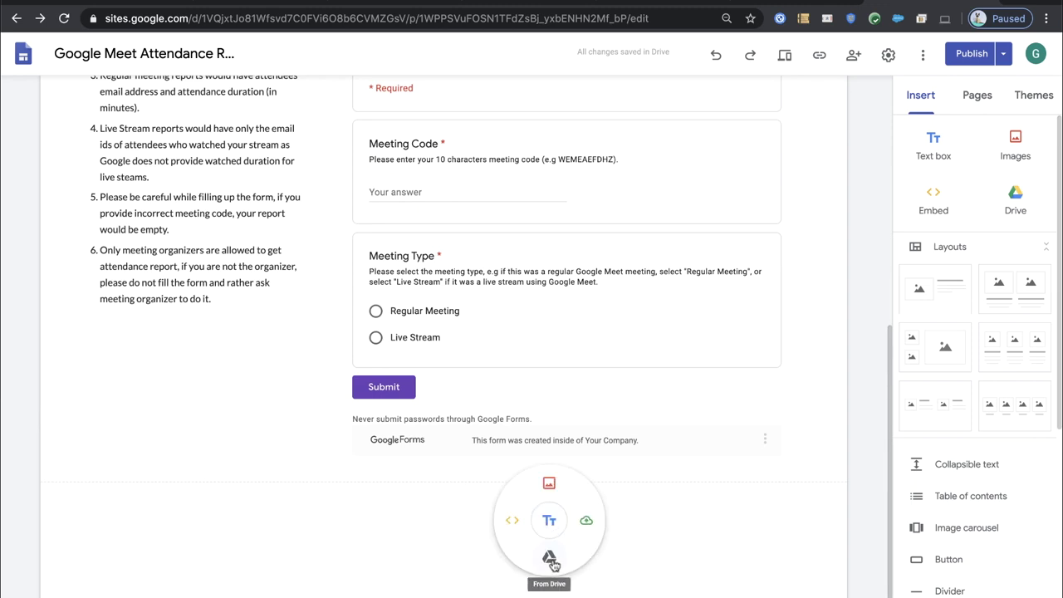
pyautogui.click(549, 558)
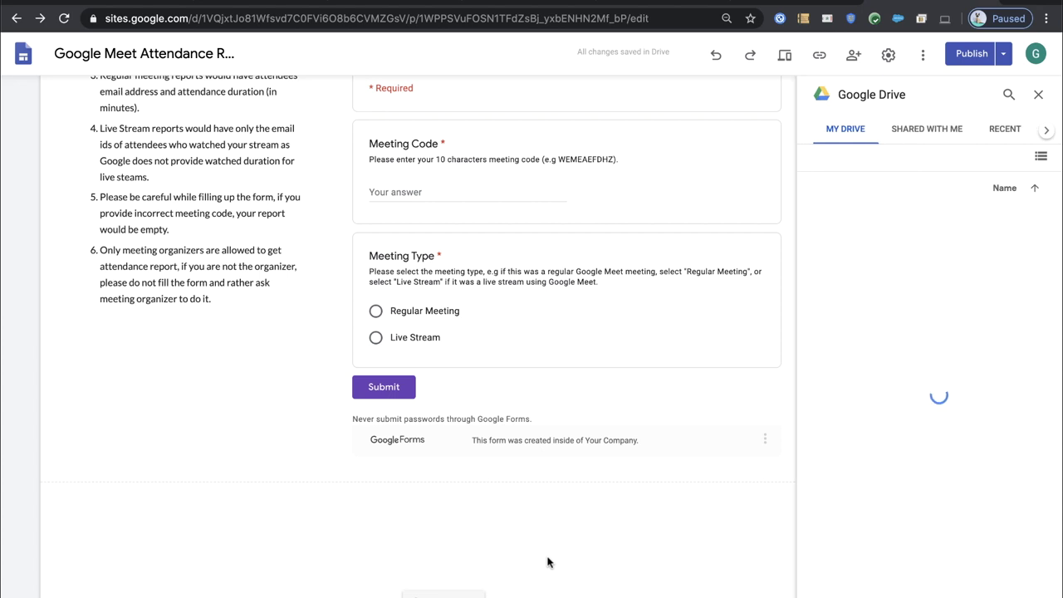
pyautogui.click(1009, 96)
pyautogui.click(876, 159)
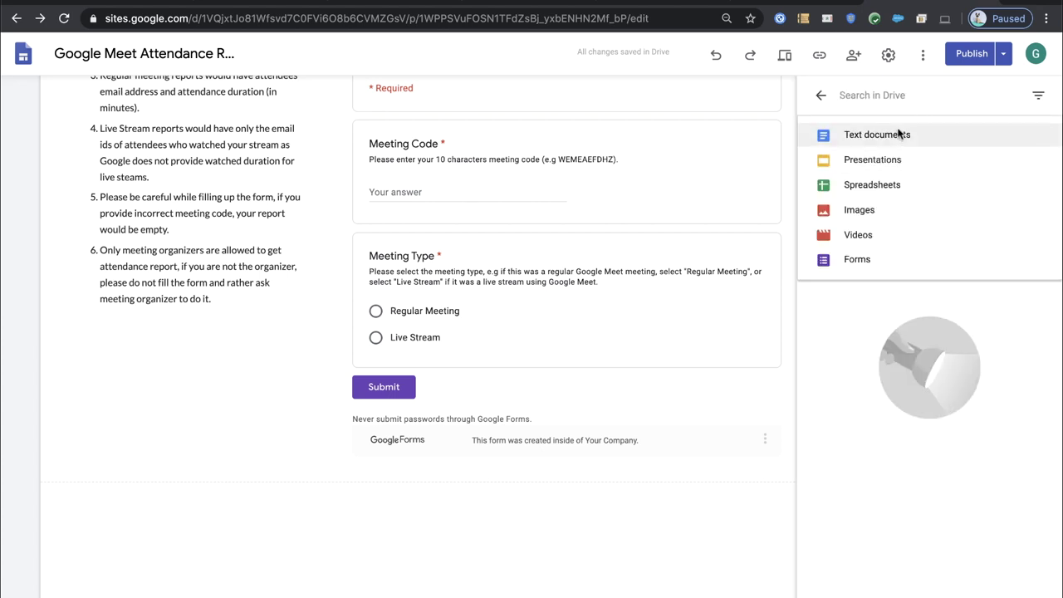
pyautogui.click(852, 260)
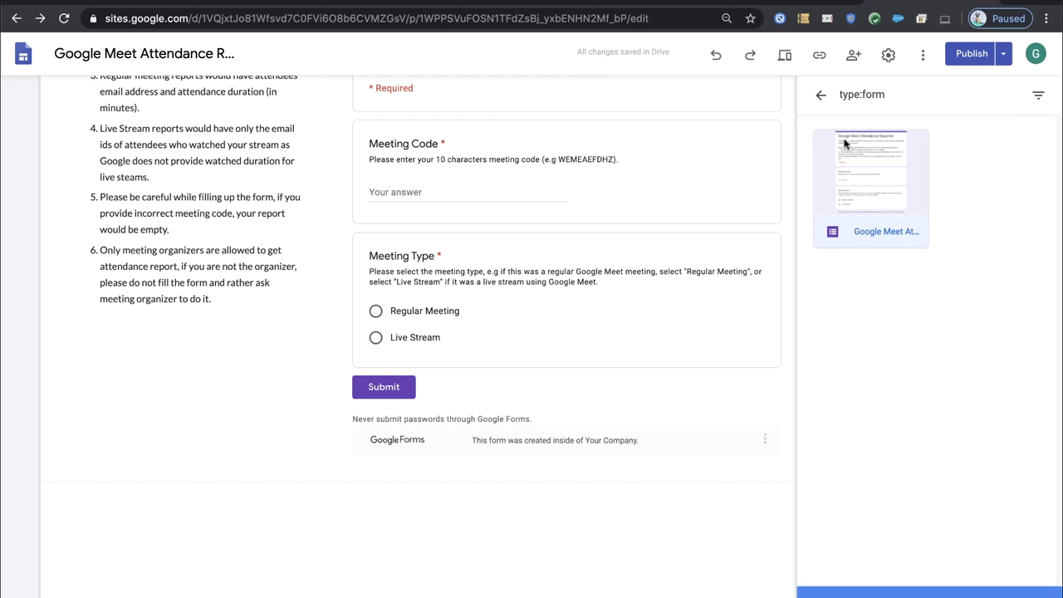
pyautogui.click(824, 96)
pyautogui.click(1038, 94)
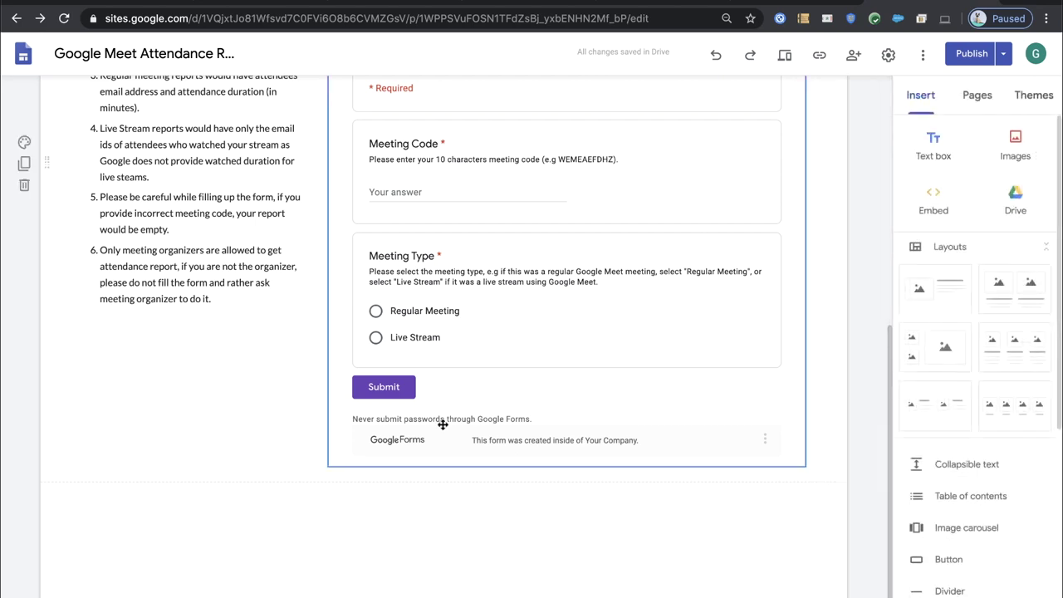
# Add and then delete an empty text box below the form, and review changes before publishing
pyautogui.scroll(3, 436, 498)
pyautogui.scroll(3, 497, 258)
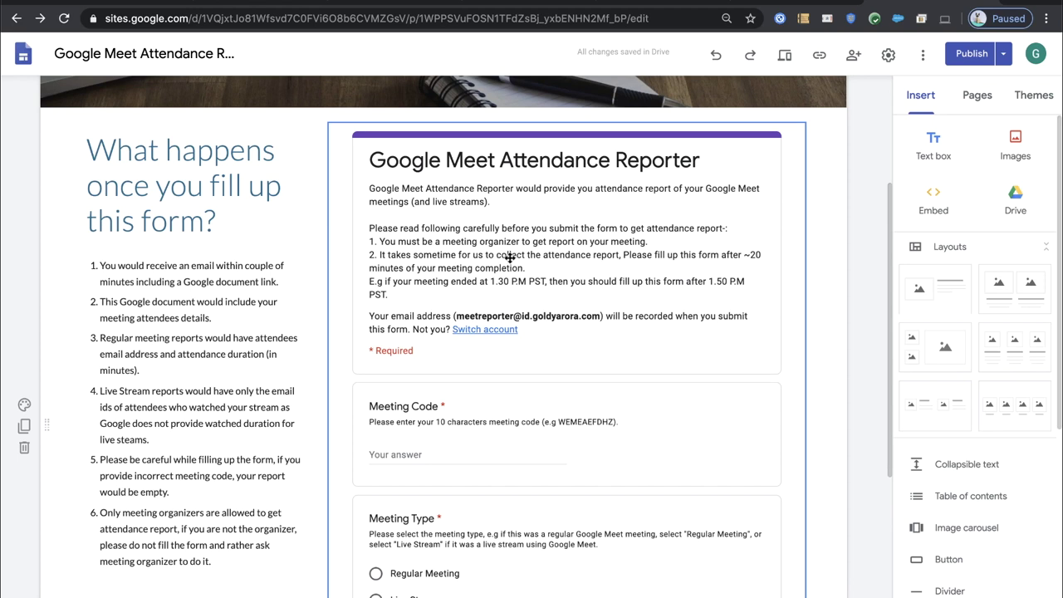
pyautogui.scroll(-1, 509, 258)
pyautogui.click(175, 179)
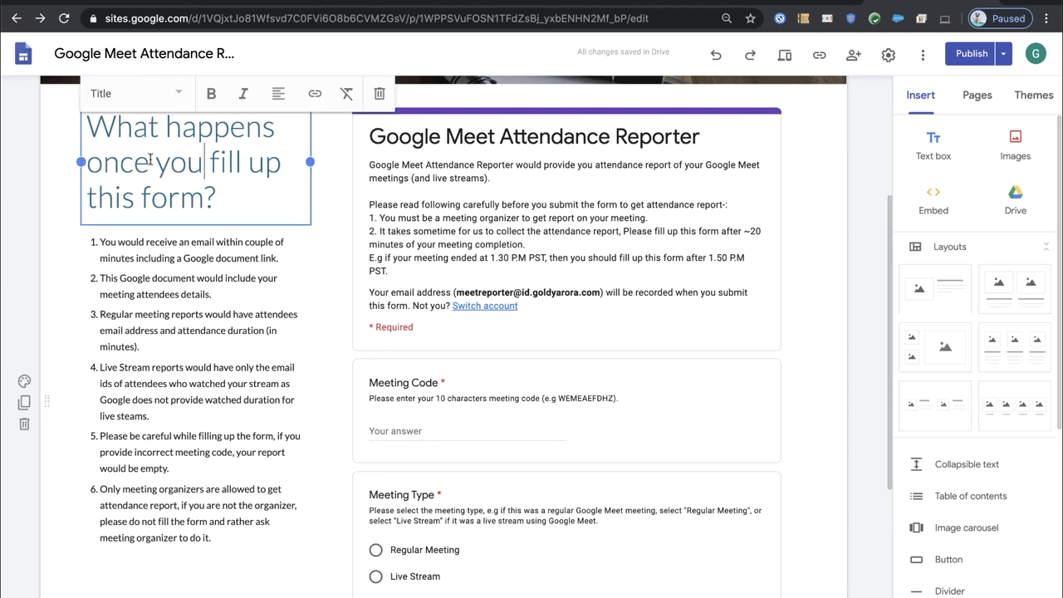
pyautogui.scroll(-3, 175, 216)
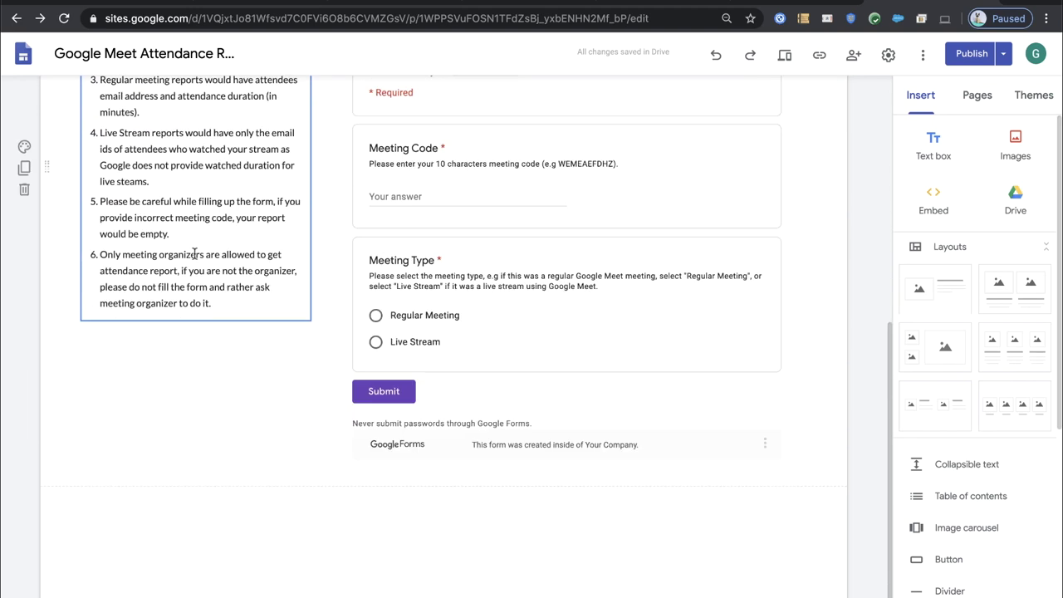
pyautogui.doubleClick(289, 518)
pyautogui.click(289, 520)
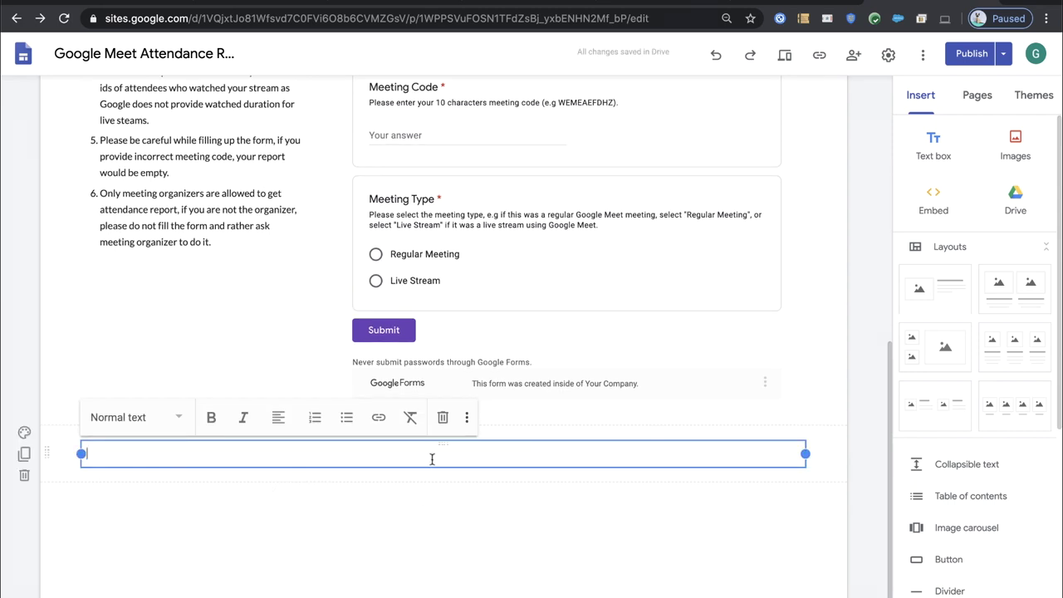
pyautogui.click(442, 417)
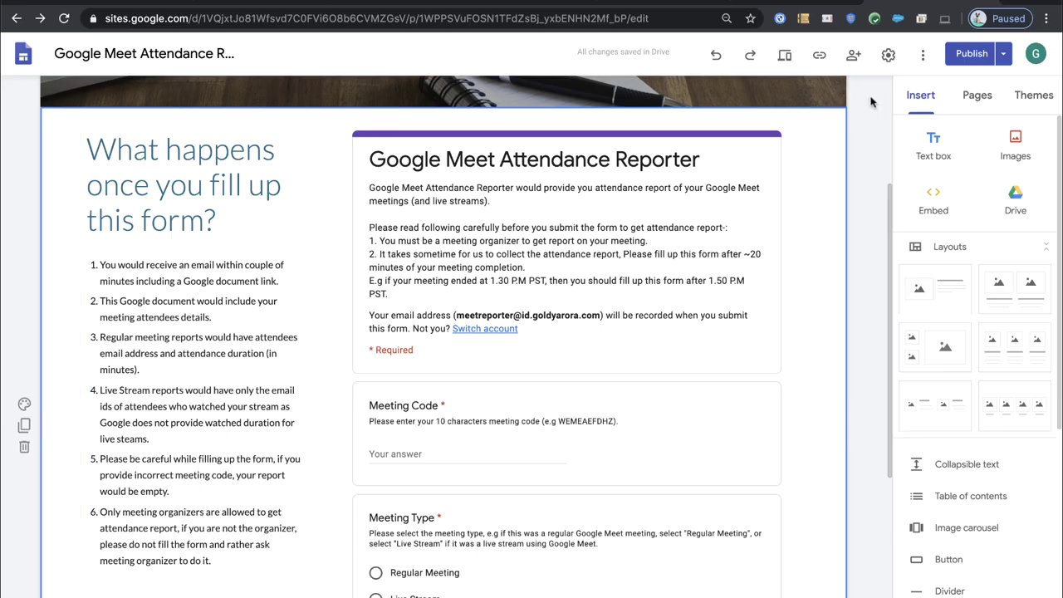
pyautogui.click(963, 58)
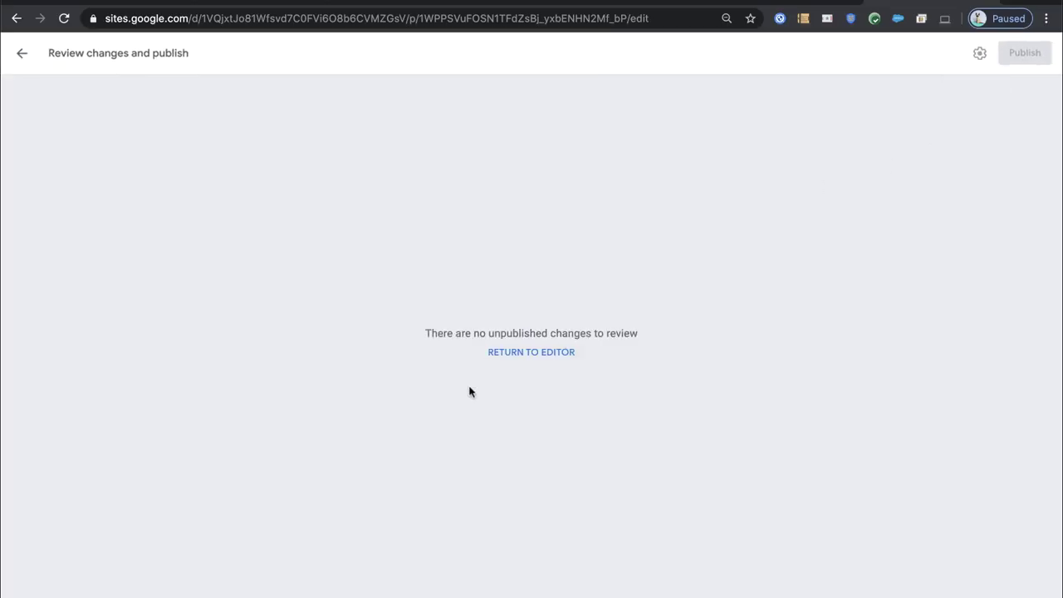
# Back in the editor, submit the form with meeting code WEMEAEFDHZ and meeting type Live Stream
pyautogui.click(536, 353)
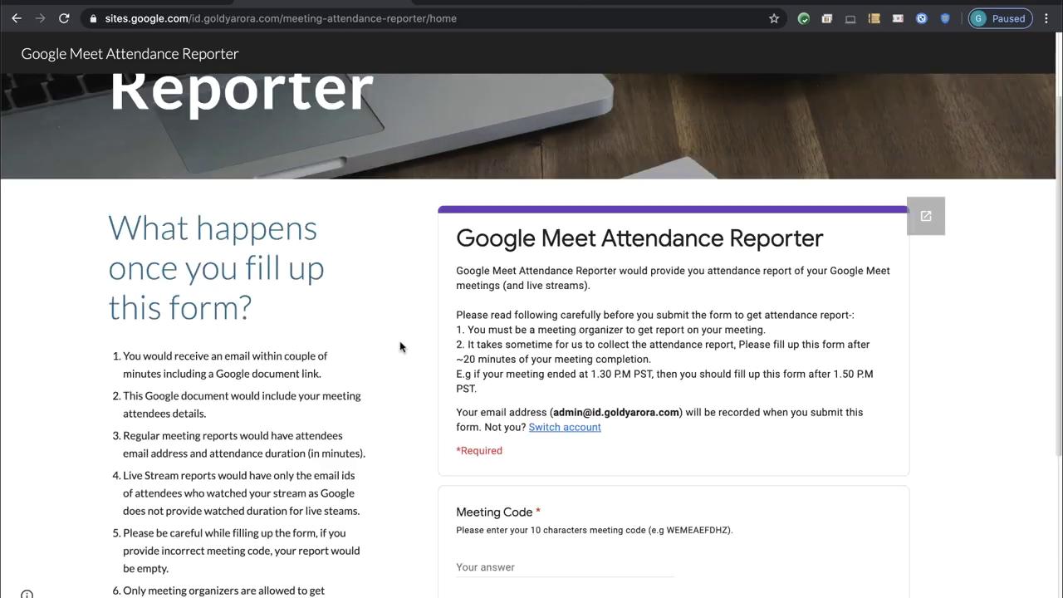
pyautogui.scroll(3, 399, 346)
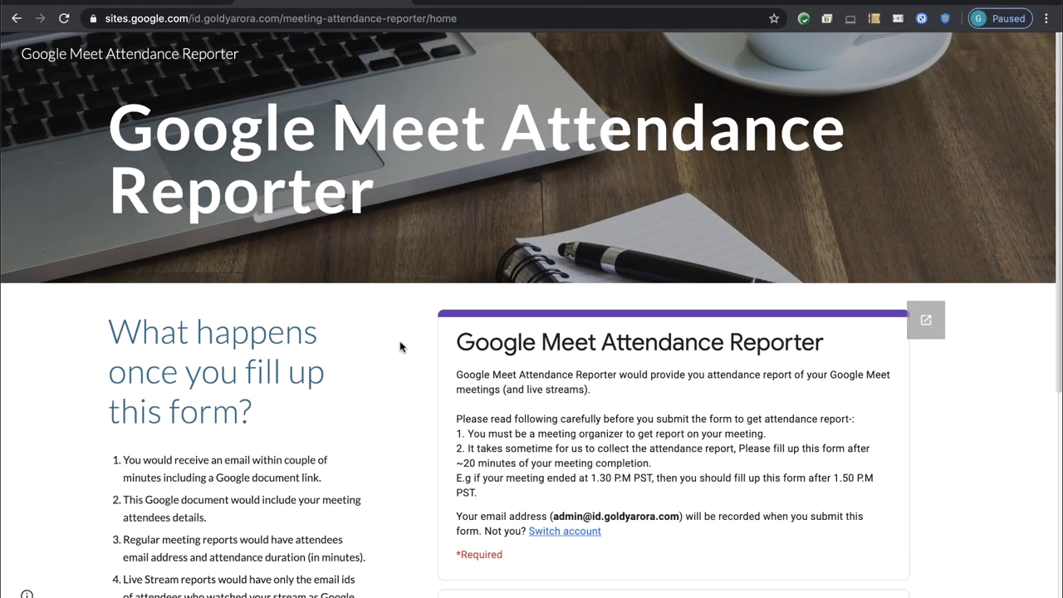
pyautogui.scroll(-5, 399, 347)
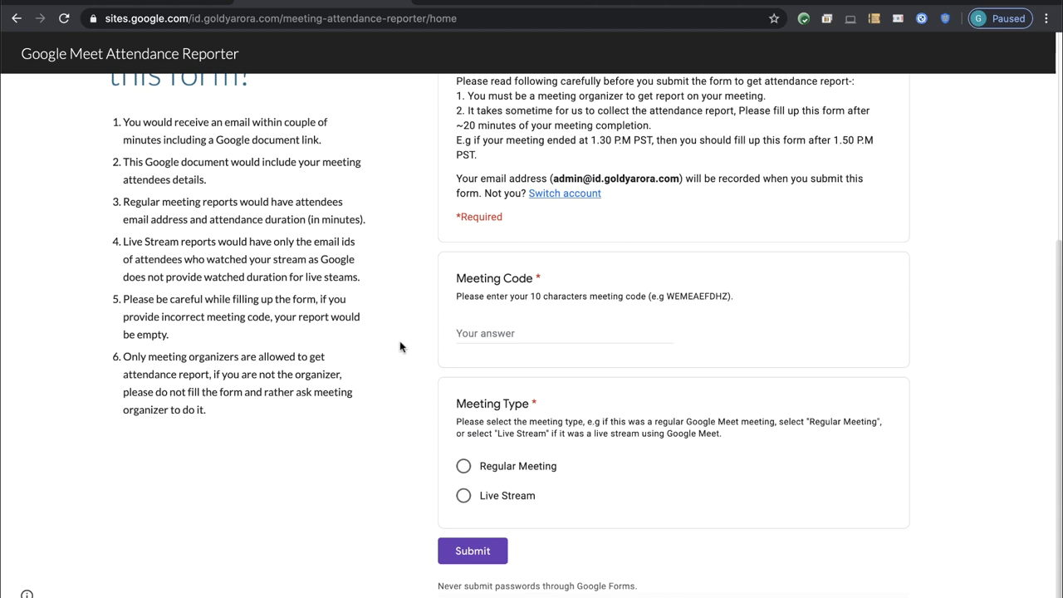
pyautogui.click(505, 318)
pyautogui.write('WEMEAEFDHZ')
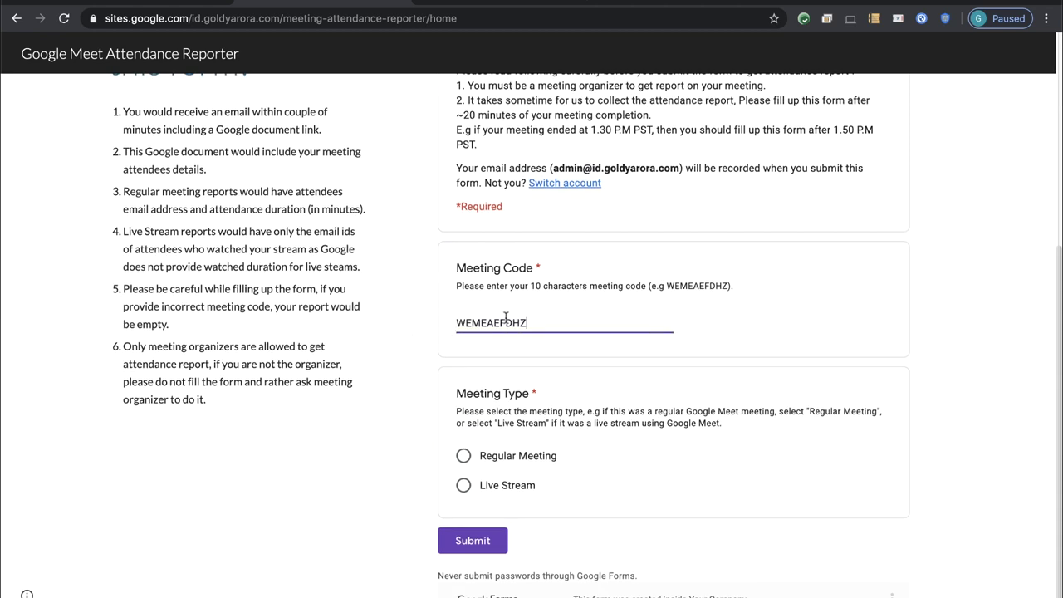
pyautogui.click(463, 484)
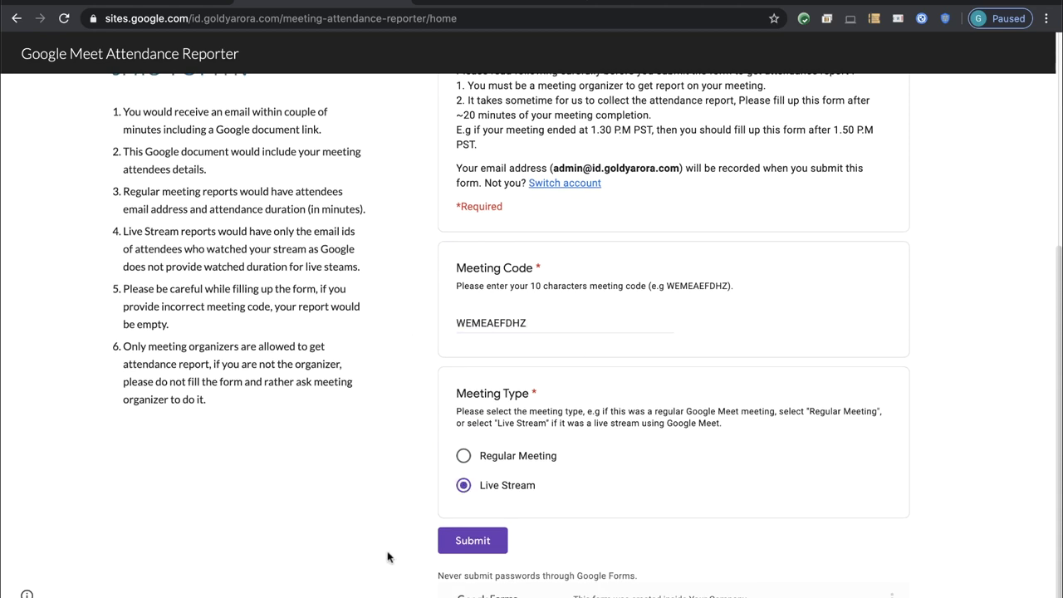
pyautogui.click(453, 548)
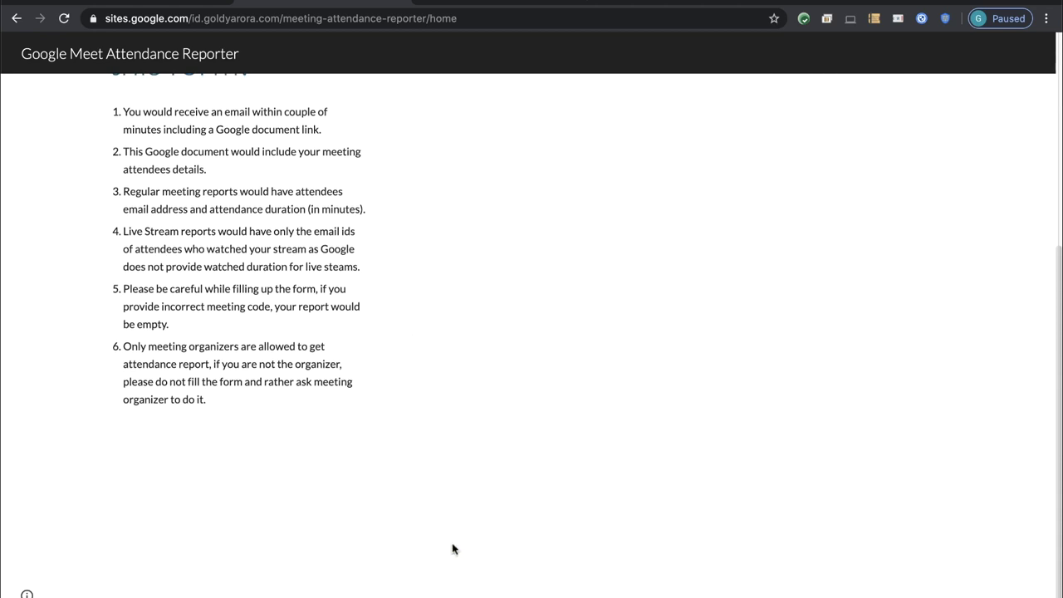
pyautogui.click(143, 1)
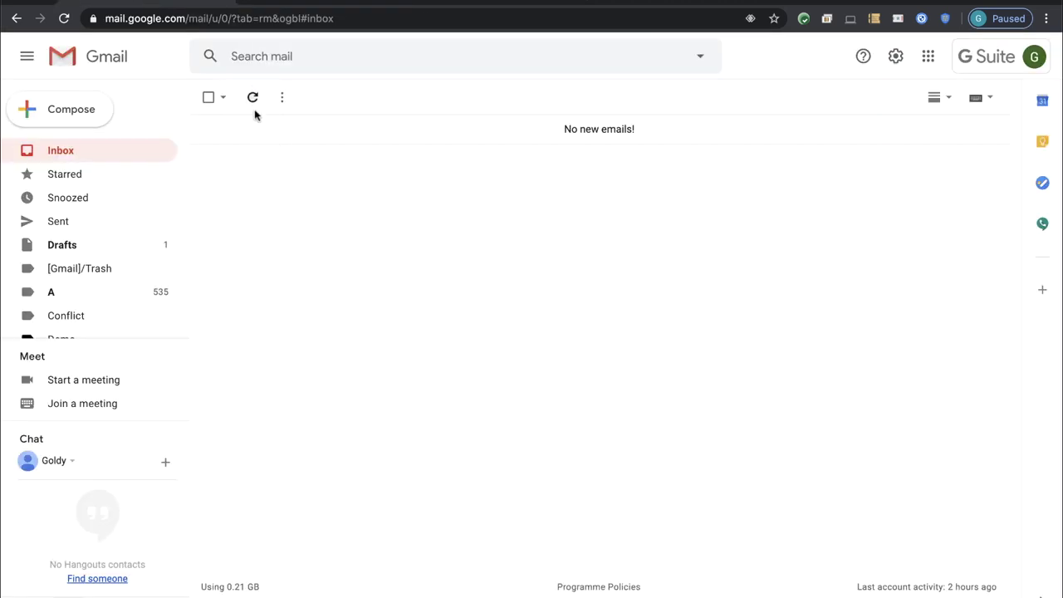
# Refresh the inbox, open the WEMEAEFDHZ meeting report email, and follow its docs.google.com link
pyautogui.click(252, 98)
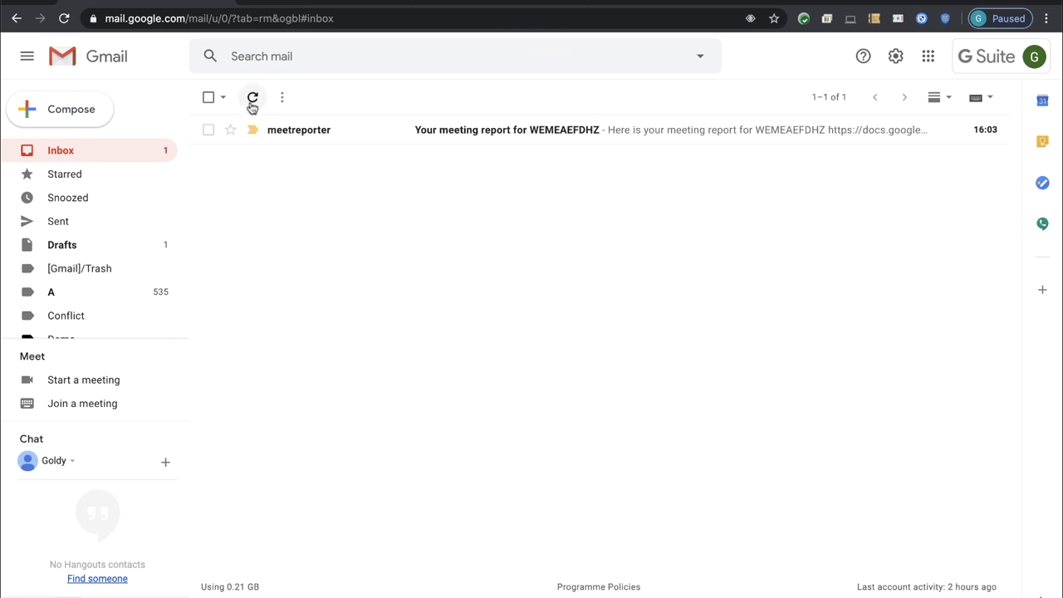
pyautogui.click(338, 131)
pyautogui.tripleClick(345, 211)
pyautogui.click(359, 241)
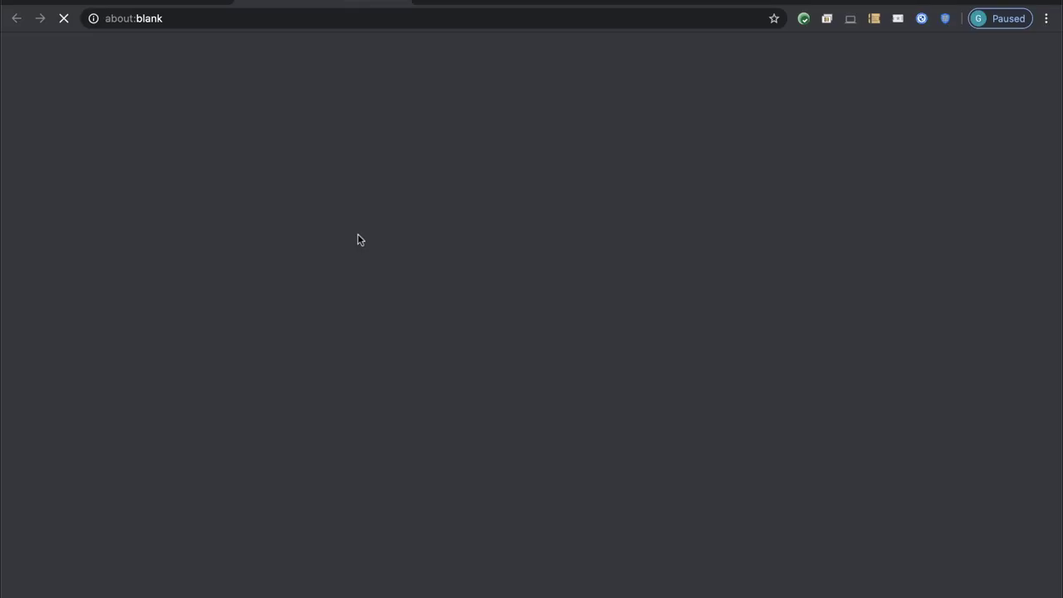